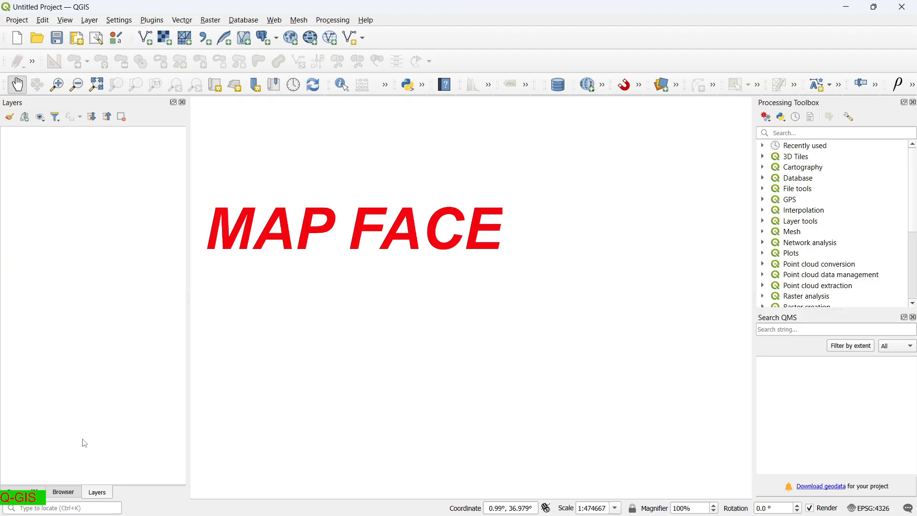
Add constituencies.shp from the Browser panel to the map.
click(61, 494)
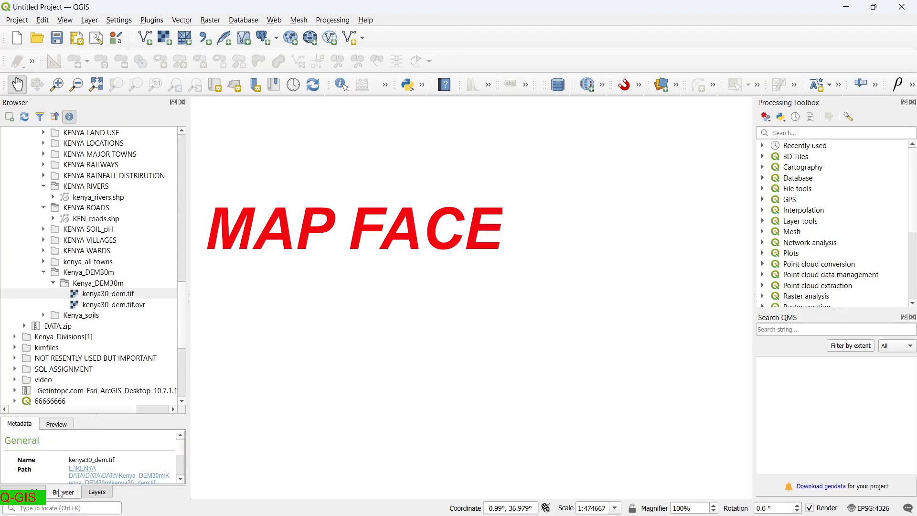
scroll(129, 231, up, 6)
scroll(132, 242, up, 9)
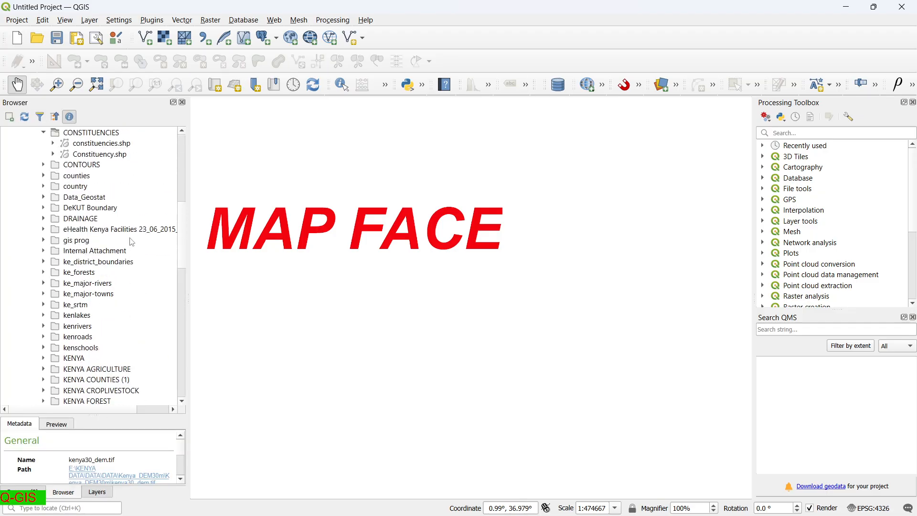
scroll(132, 241, down, 2)
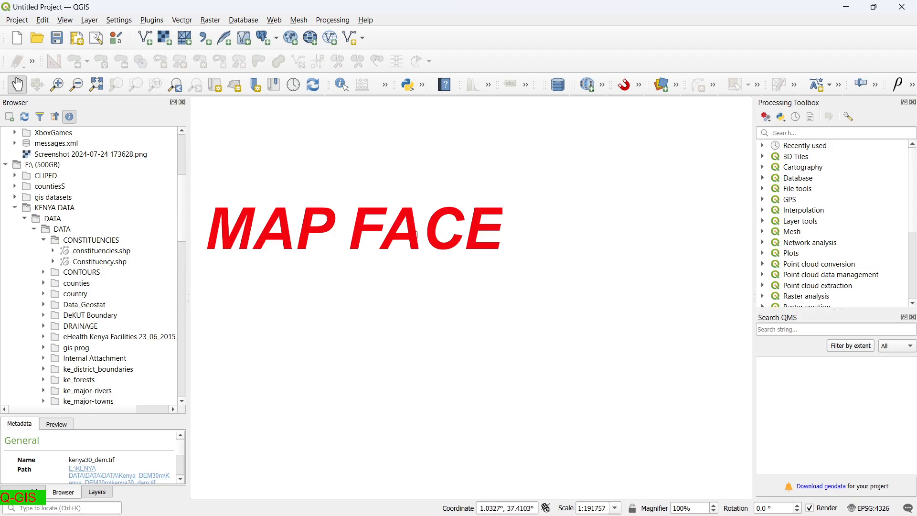
scroll(260, 317, down, 3)
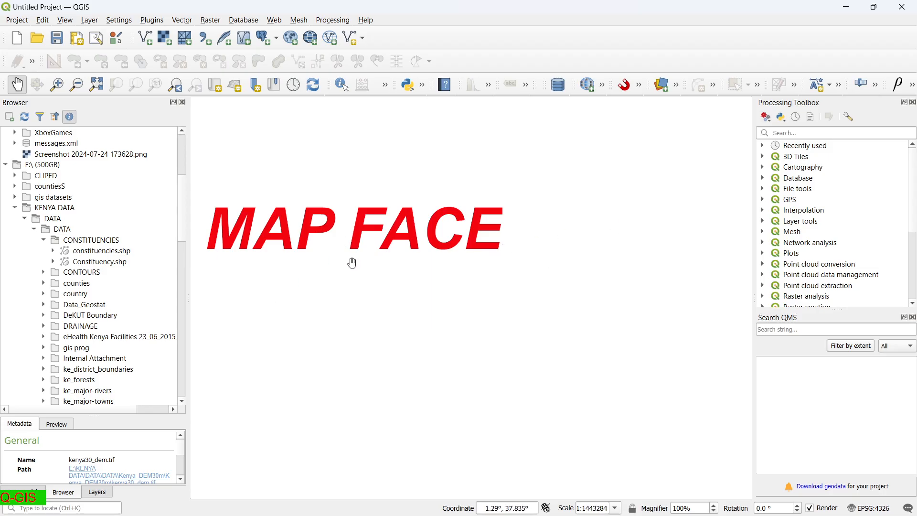
scroll(420, 239, down, 5)
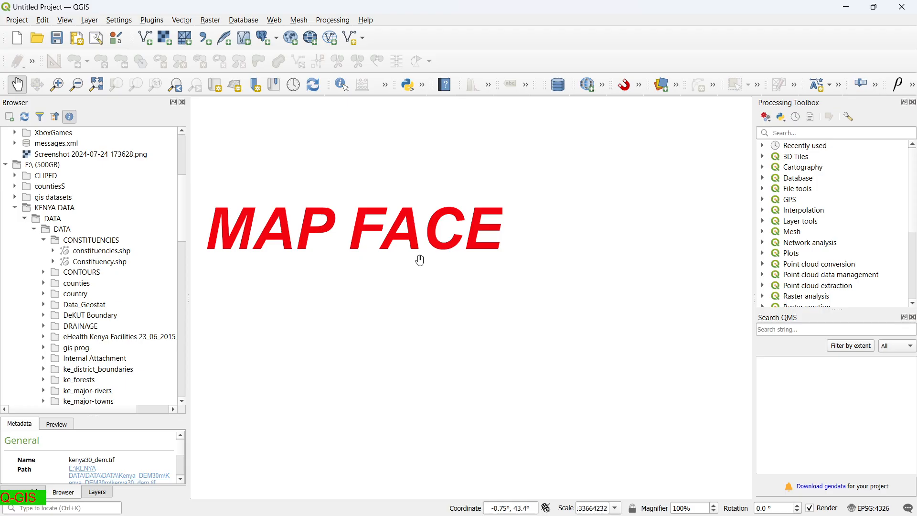
scroll(420, 260, down, 1)
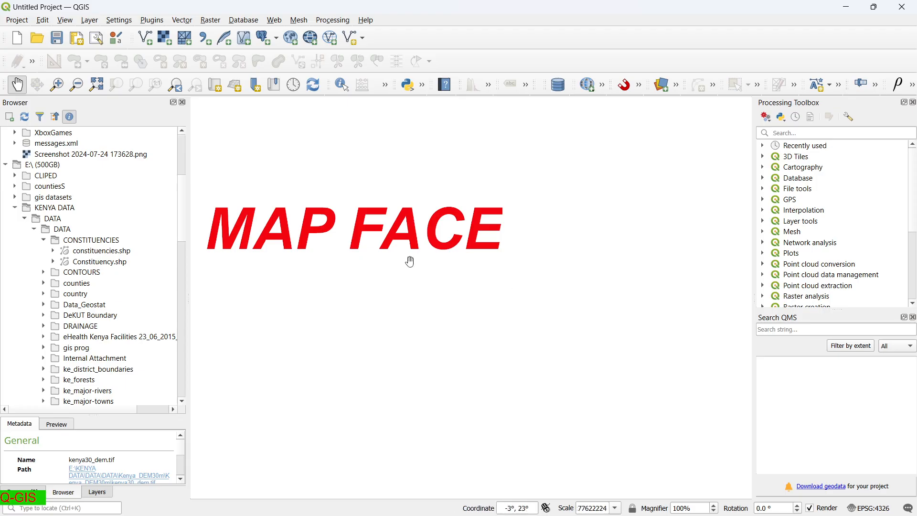
scroll(113, 269, down, 2)
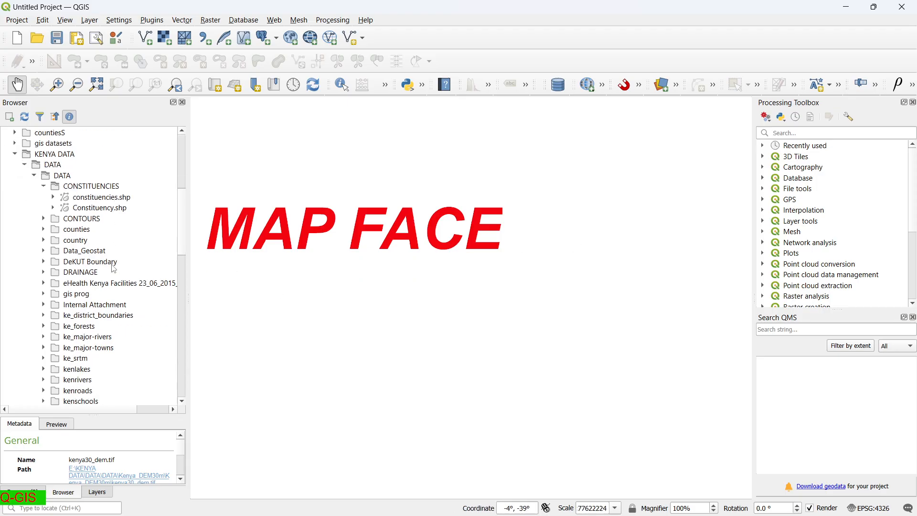
double_click(106, 200)
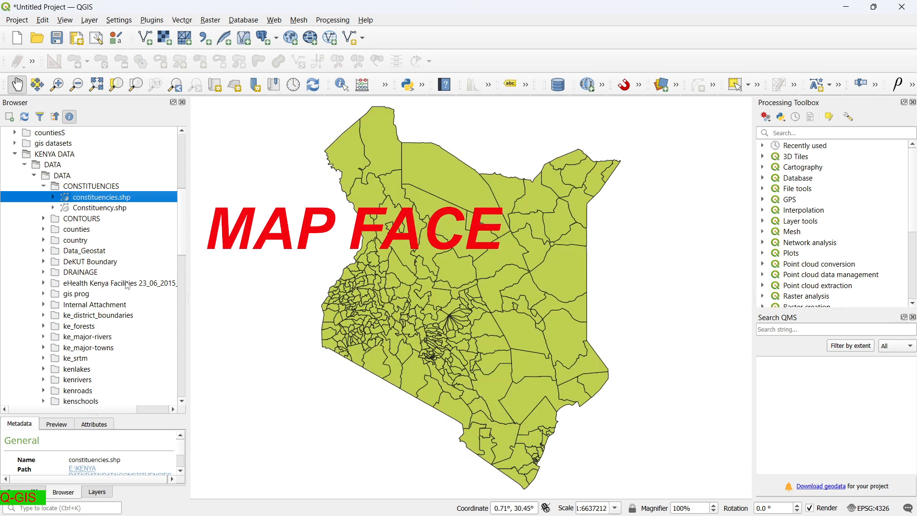
Add kenya_rivers.shp, accepting the suggested coordinate transformation.
scroll(75, 315, down, 2)
scroll(75, 315, down, 5)
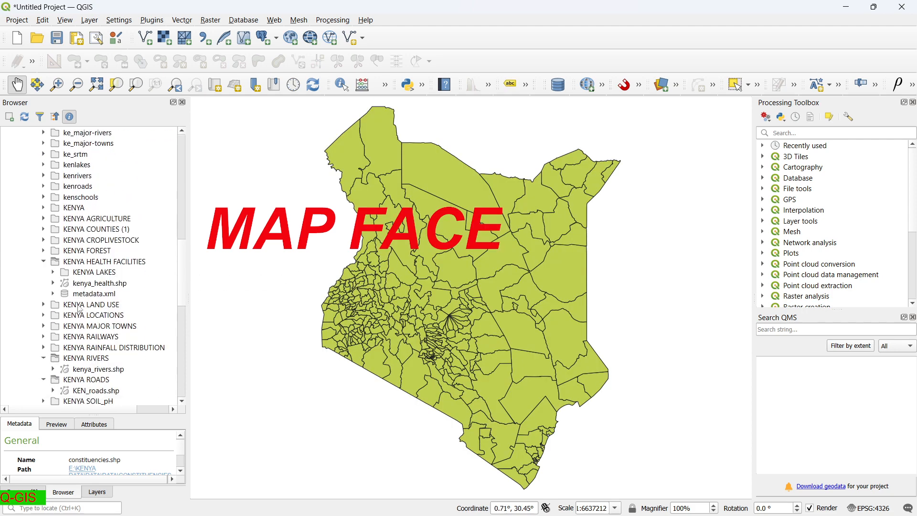
scroll(80, 311, down, 3)
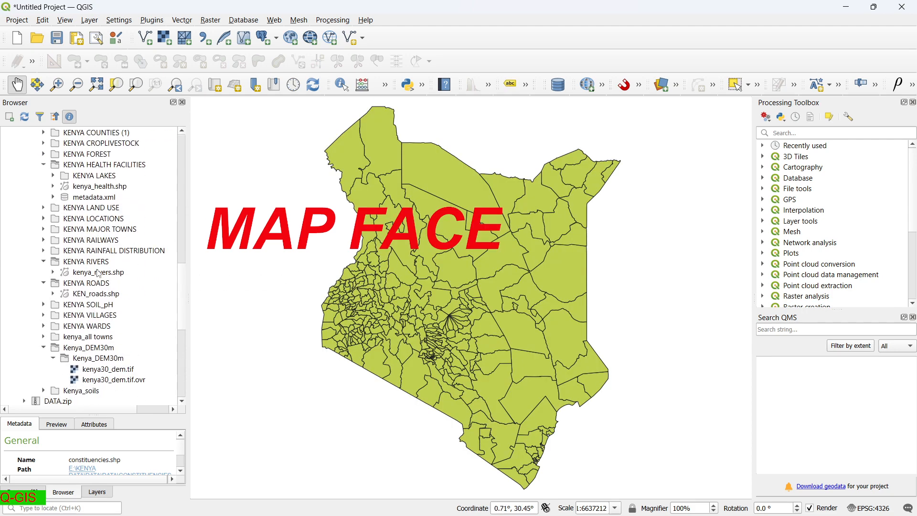
double_click(99, 274)
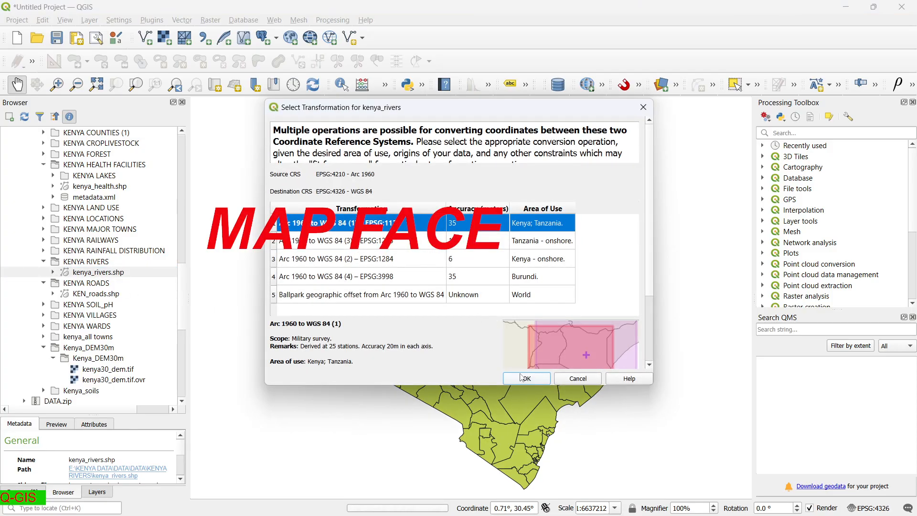
click(525, 379)
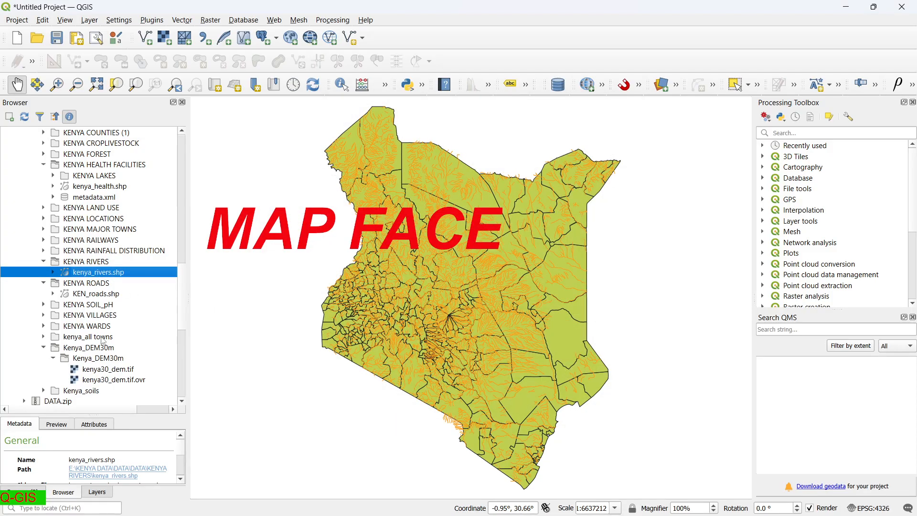
Add the KEN_roads and kenya_health shapefiles to the map.
scroll(103, 341, down, 2)
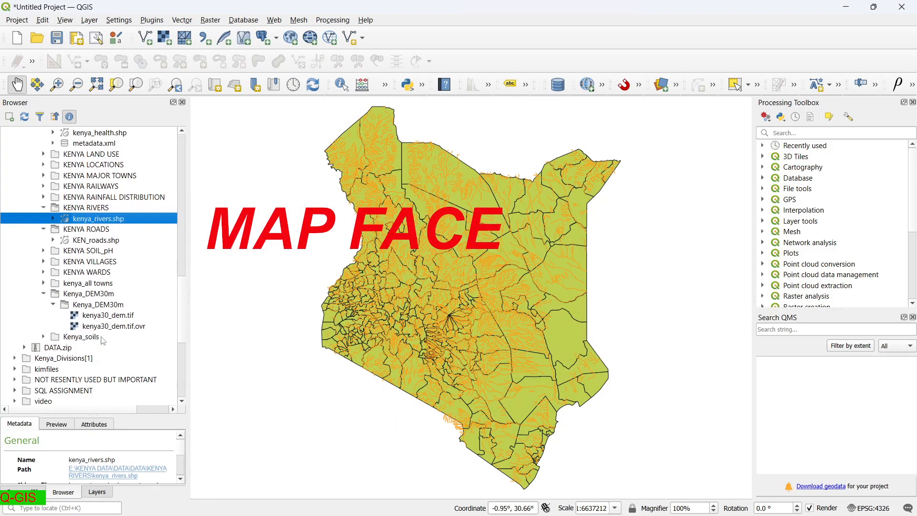
click(98, 240)
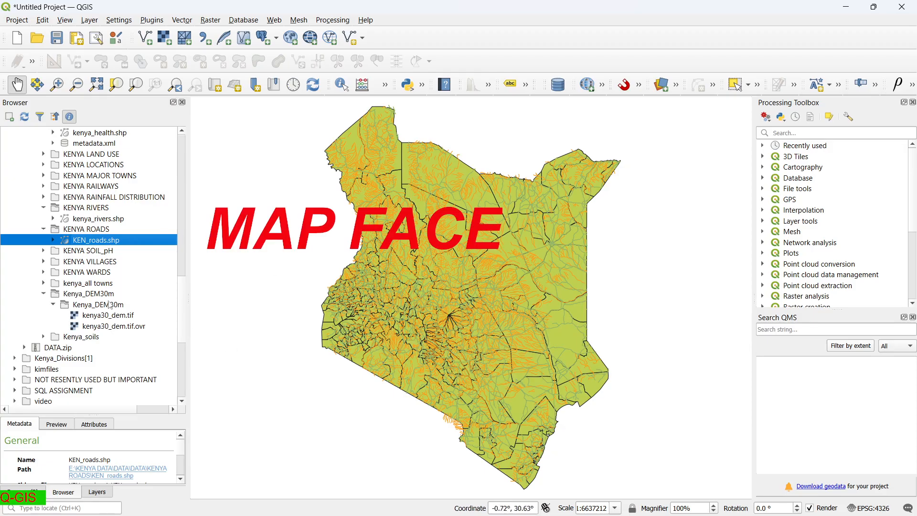
scroll(94, 312, down, 1)
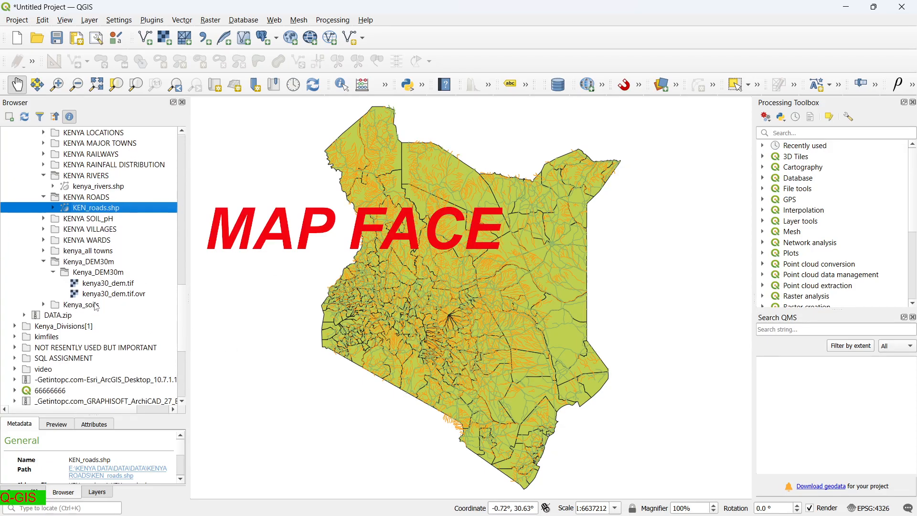
scroll(93, 308, up, 6)
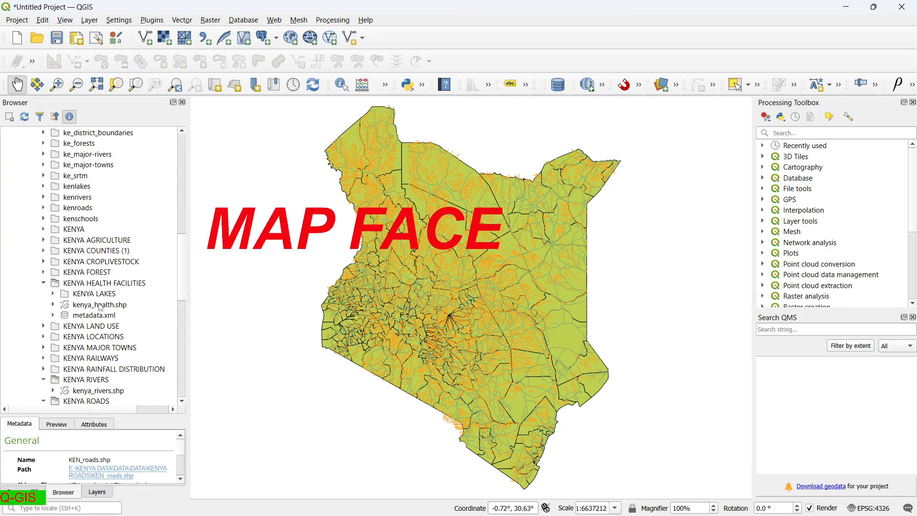
double_click(101, 305)
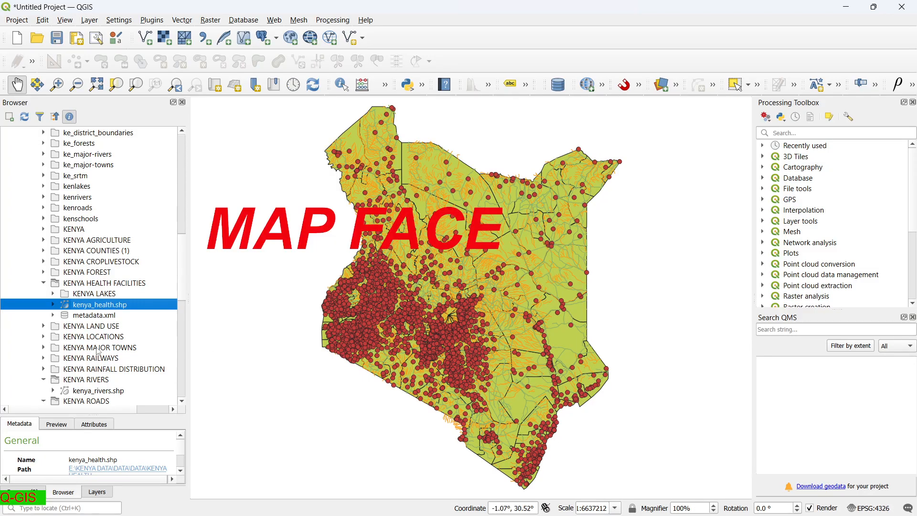
Add the kenya30_dem.tif elevation raster over the vector layers.
scroll(98, 351, down, 3)
scroll(98, 351, down, 5)
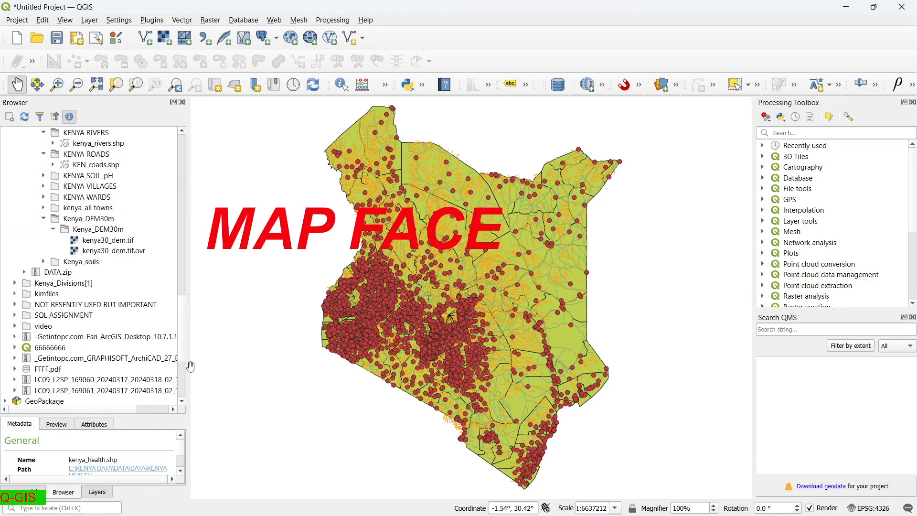
scroll(94, 330, down, 2)
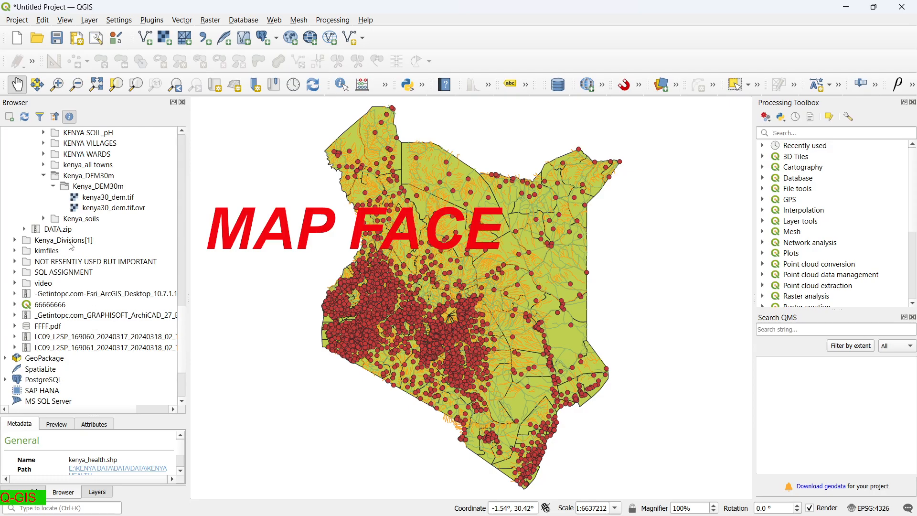
scroll(94, 337, down, 3)
scroll(94, 337, up, 4)
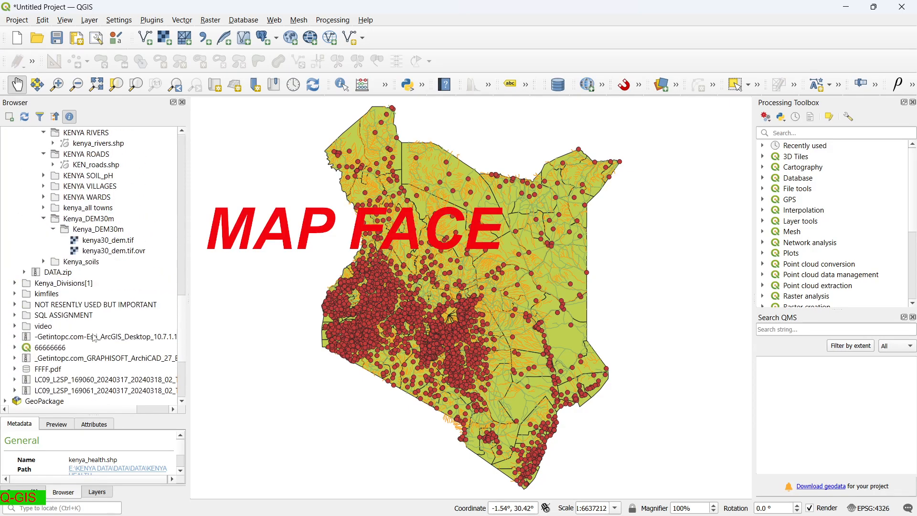
scroll(94, 337, up, 3)
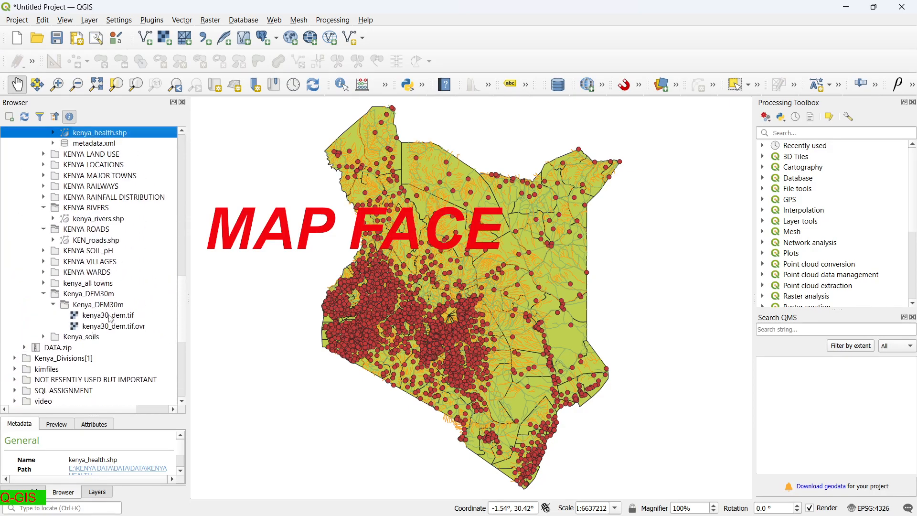
double_click(110, 318)
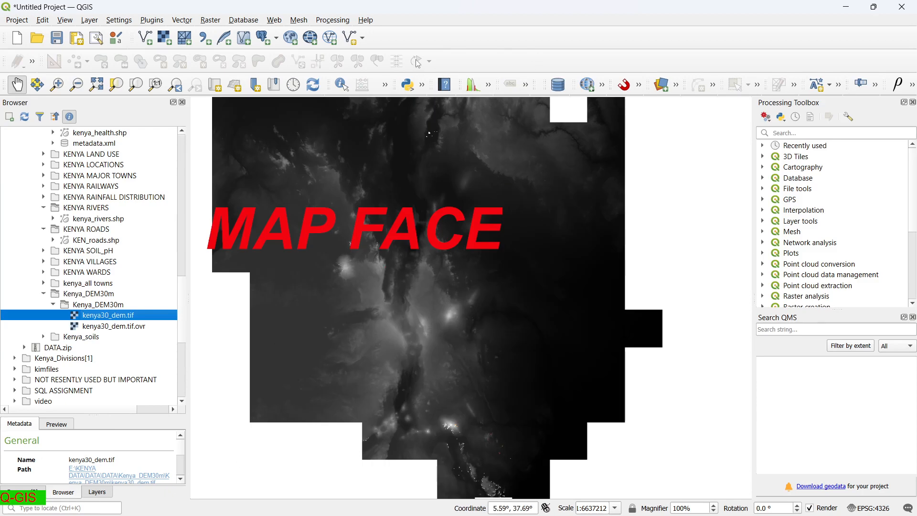
Swap the left dock from the file browser to the Layers panel.
right_click(566, 22)
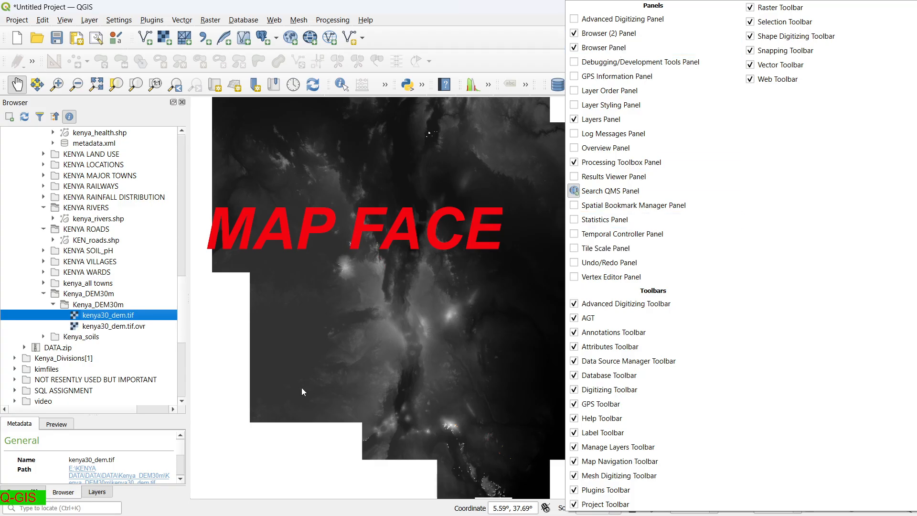
click(270, 431)
click(100, 493)
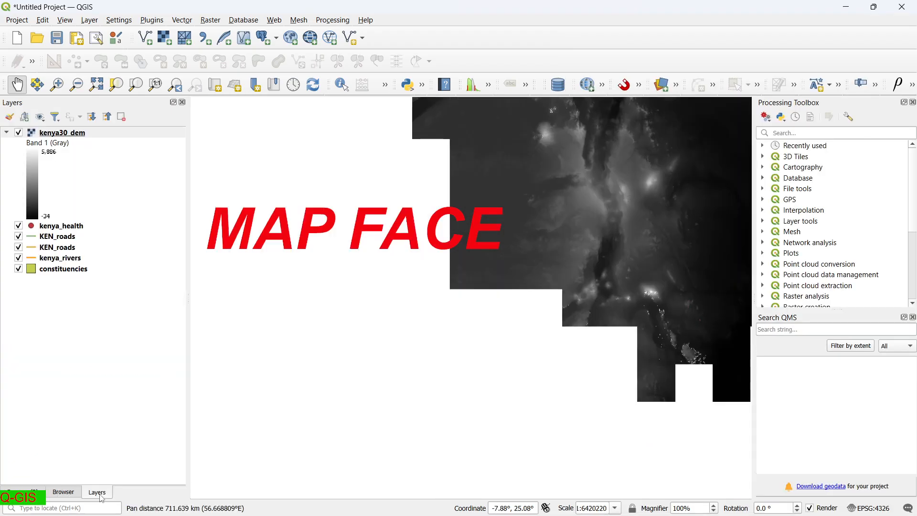
Pan Kenya into view and move kenya30_dem beneath all the vector layers.
drag(602, 248, 396, 340)
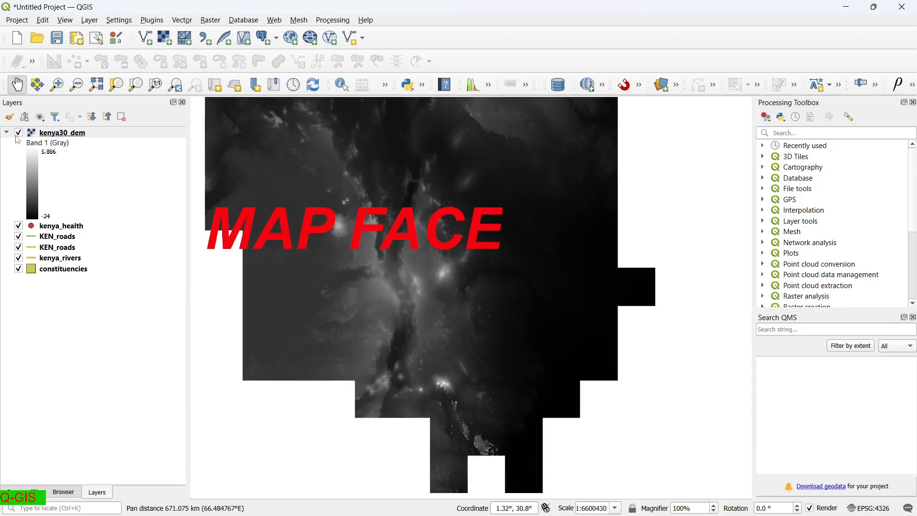
drag(38, 133, 55, 284)
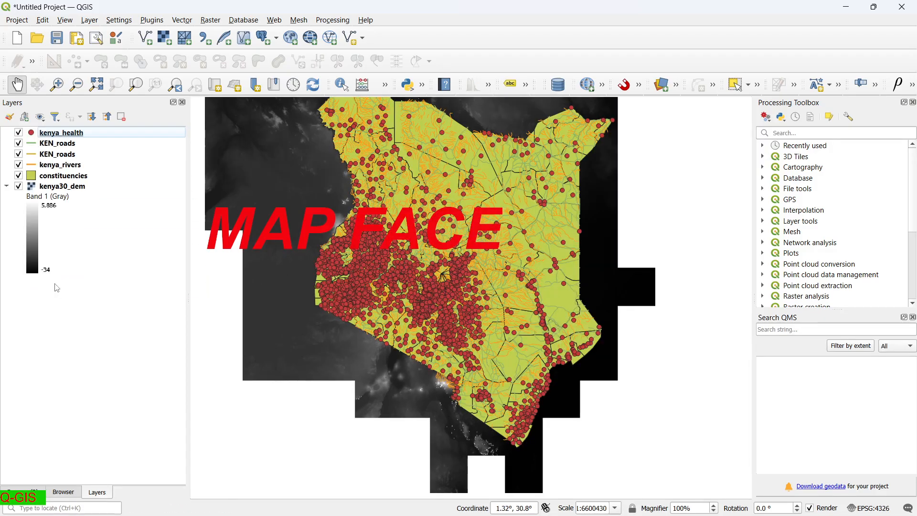
scroll(520, 196, up, 3)
scroll(516, 184, down, 3)
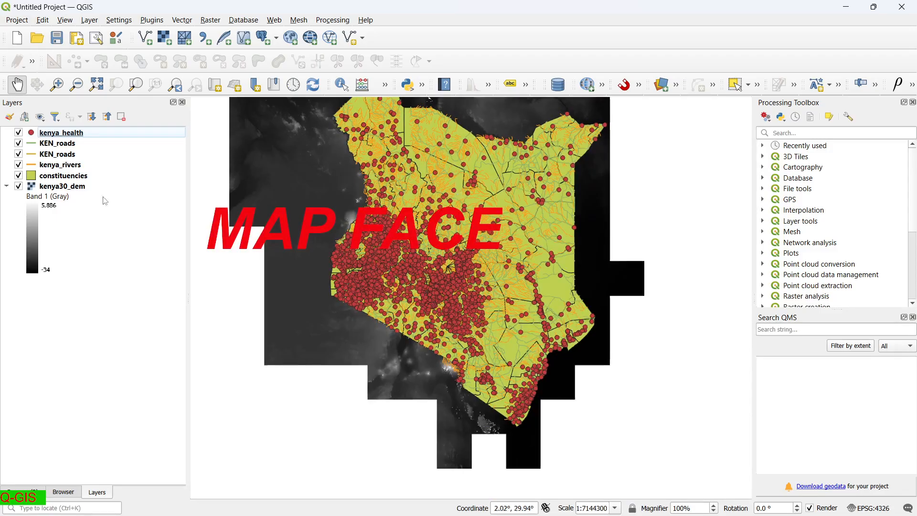
Hide the DEM, roads, rivers and health layers, leaving only constituencies visible and selected.
click(18, 186)
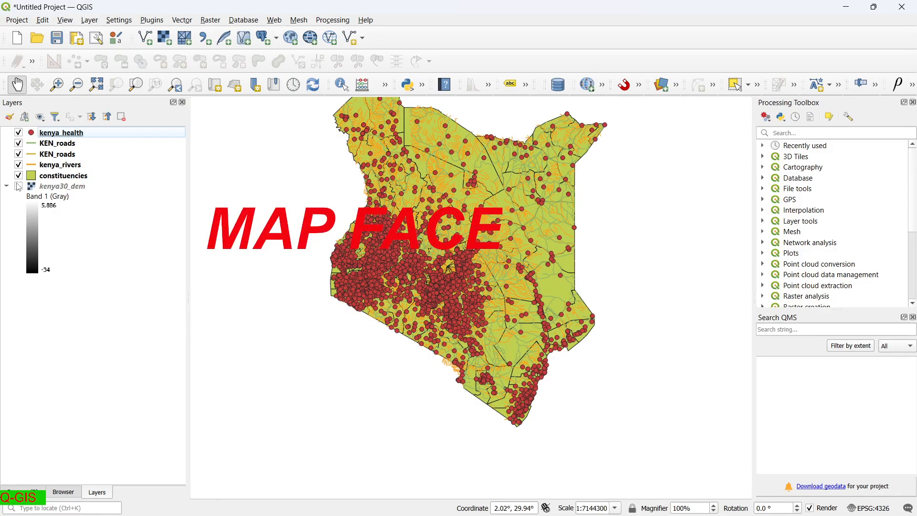
click(19, 175)
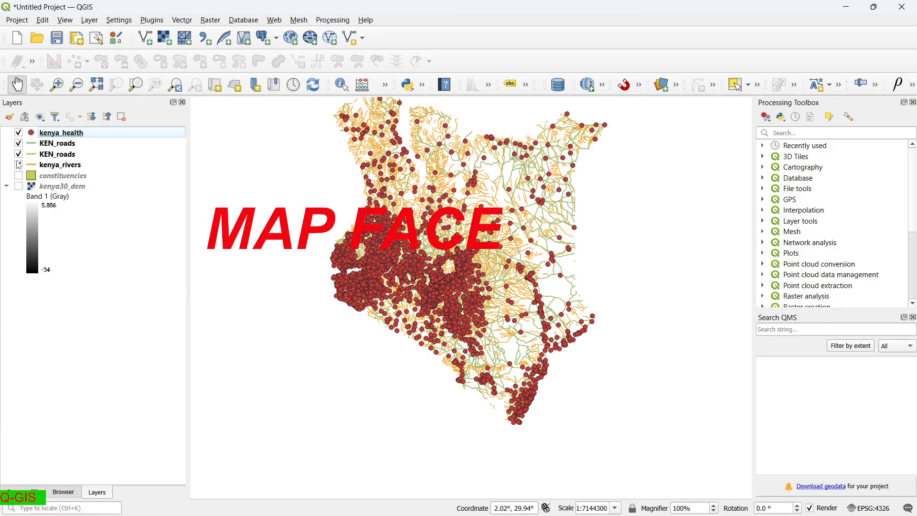
click(19, 165)
click(19, 165)
drag(20, 154, 19, 147)
click(19, 145)
click(19, 134)
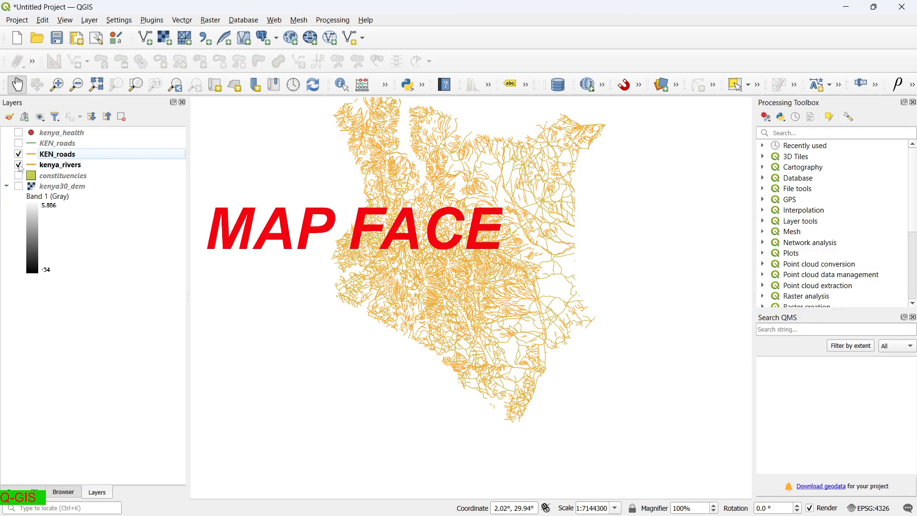
click(19, 156)
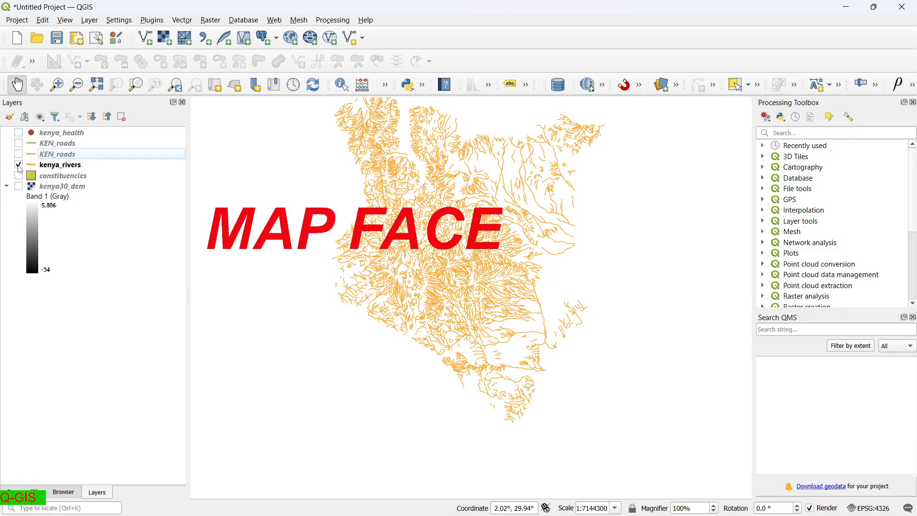
click(19, 165)
click(19, 177)
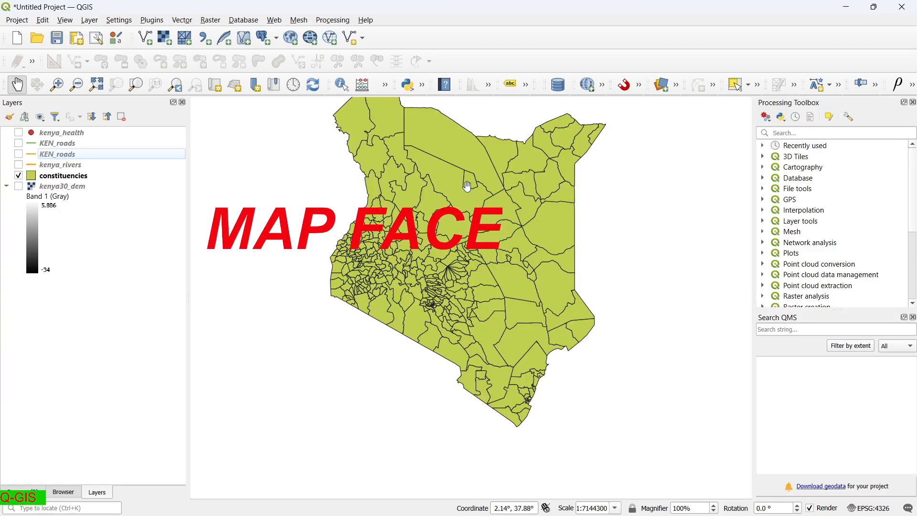
scroll(466, 183, up, 2)
scroll(434, 273, down, 1)
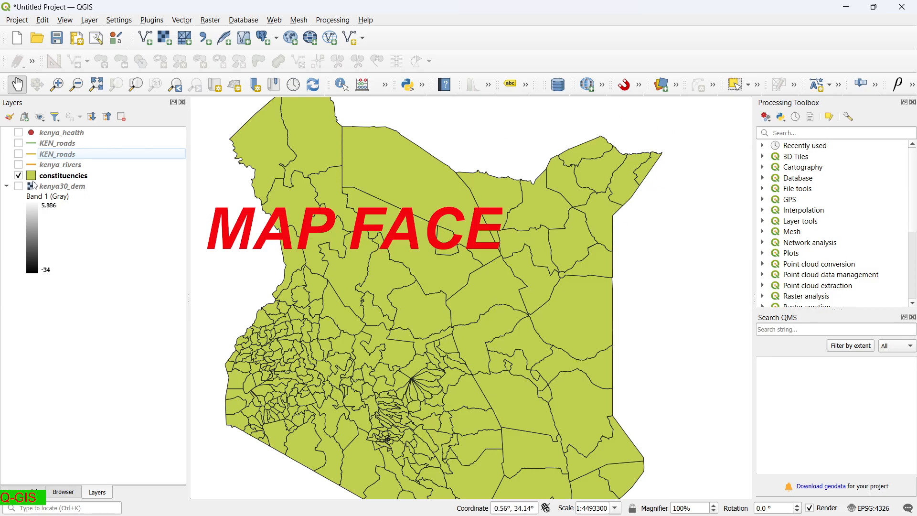
click(35, 180)
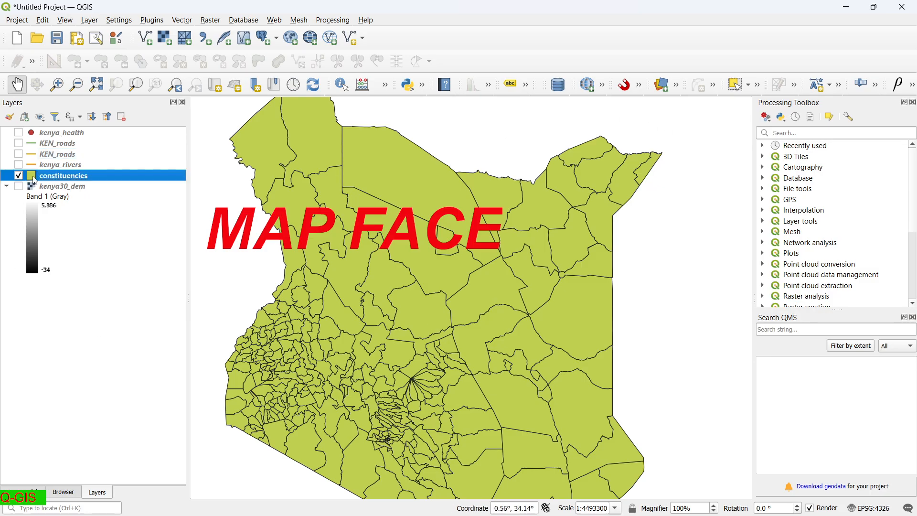
Give the constituencies a Transparent Fill and switch to the Select Feature(s) tool.
double_click(34, 180)
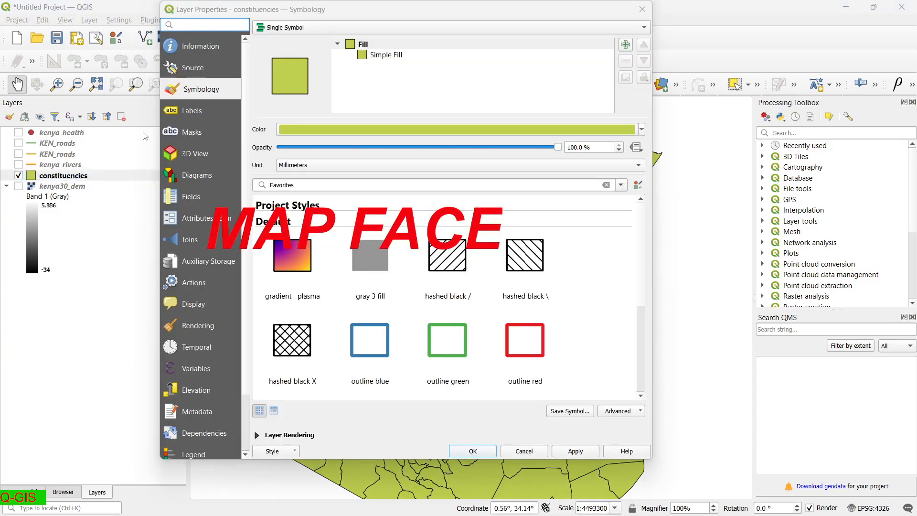
click(360, 56)
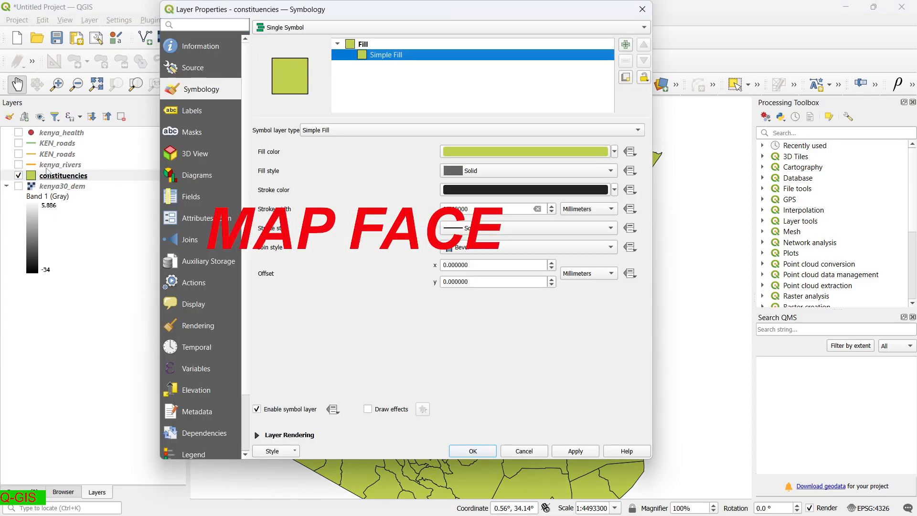
click(615, 153)
click(499, 167)
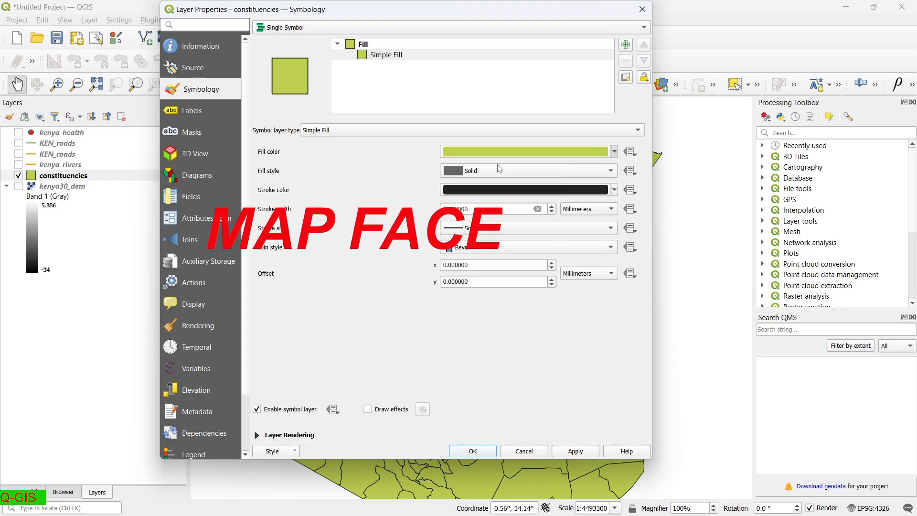
click(566, 450)
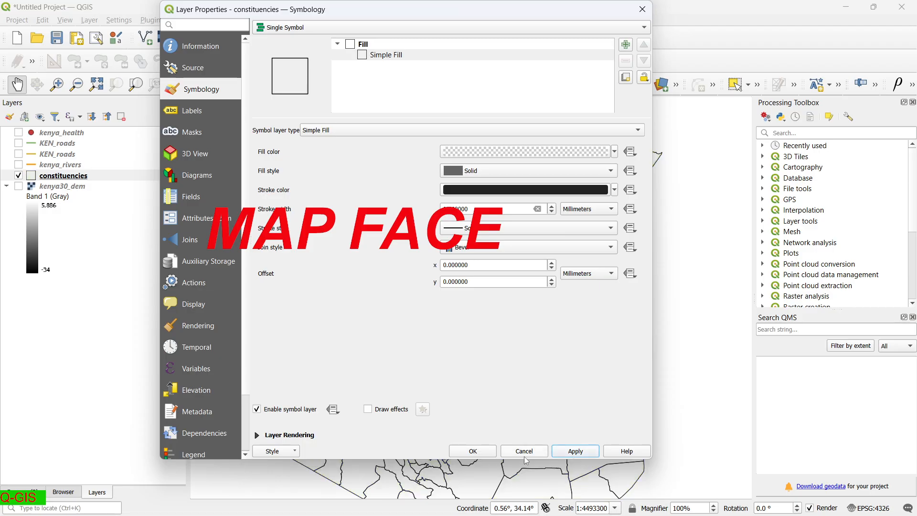
click(473, 451)
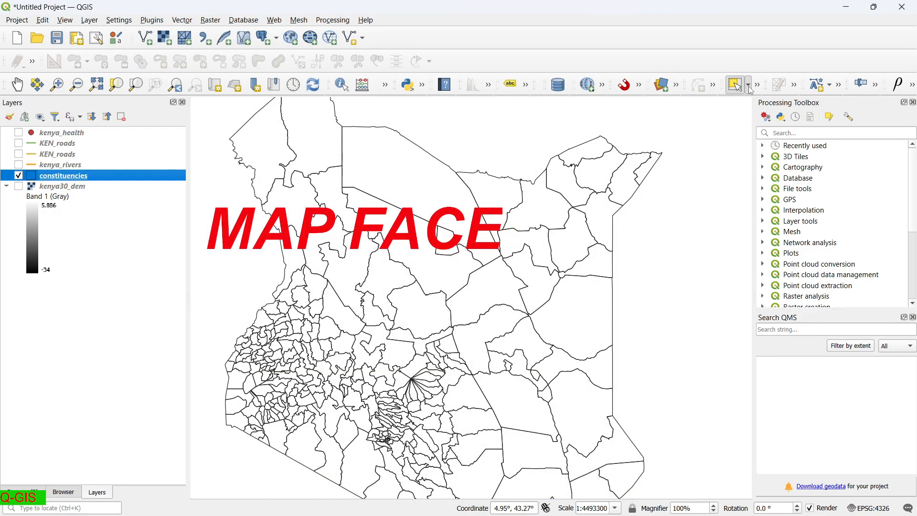
click(749, 87)
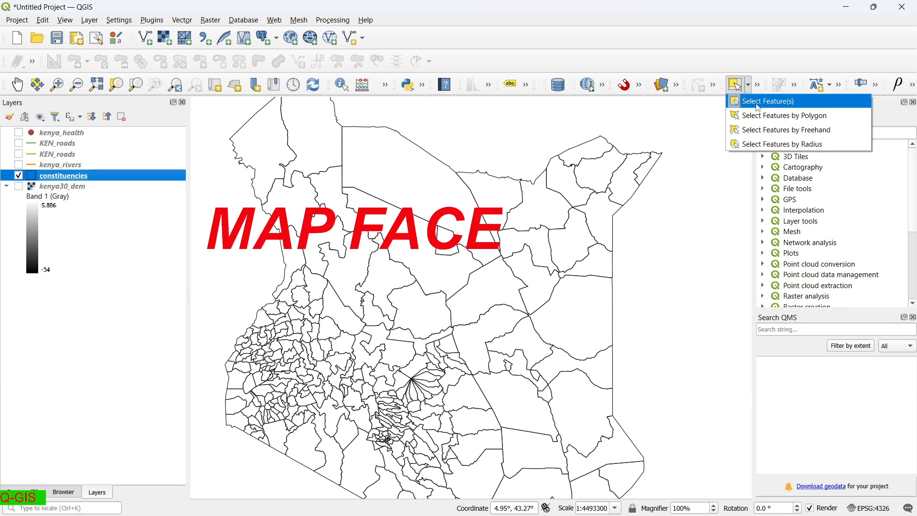
click(758, 108)
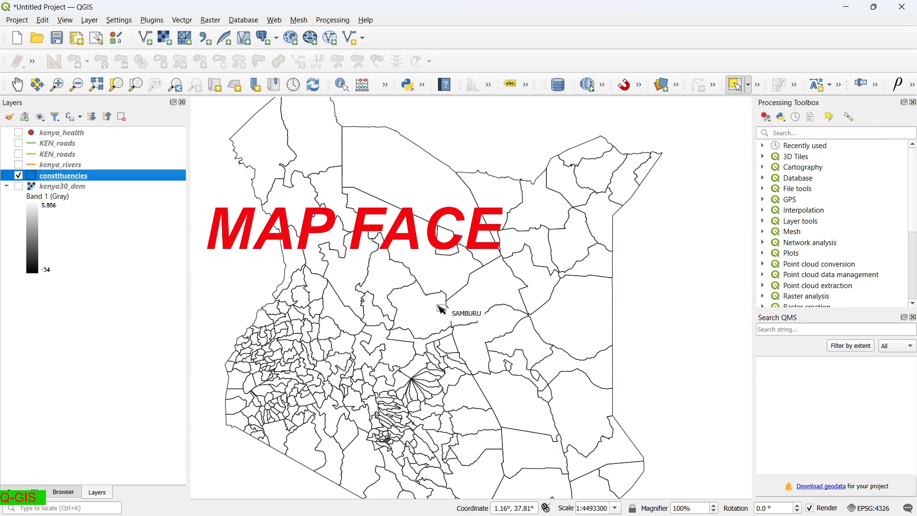
Select SAMBURU and clip constituencies by selected features only into a new Clipped layer.
click(423, 308)
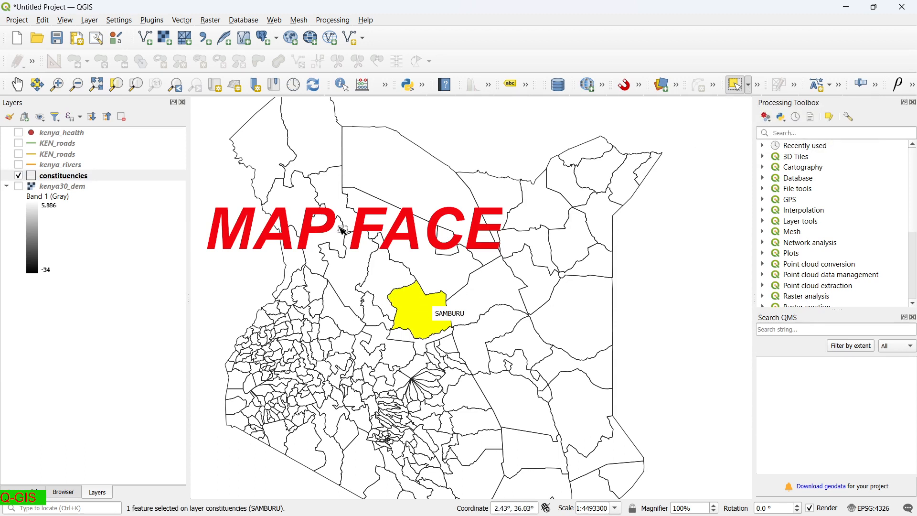
click(177, 20)
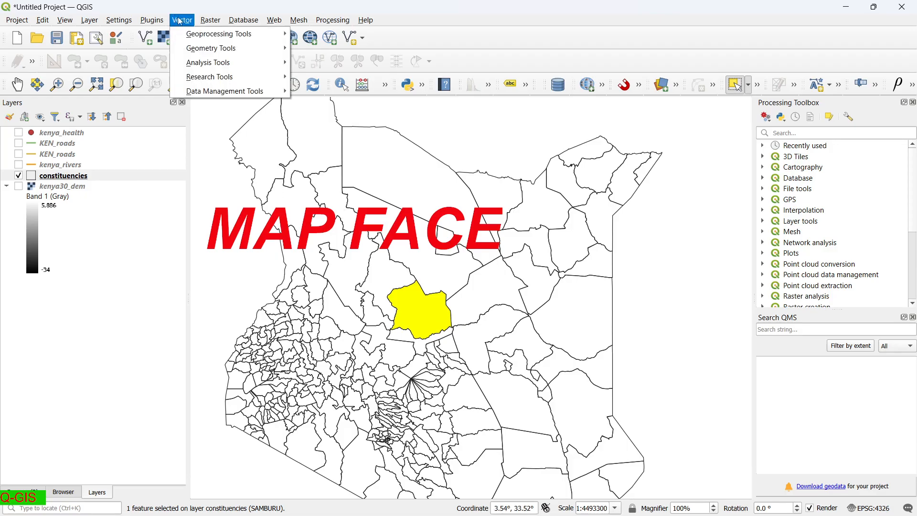
mouse_move(203, 36)
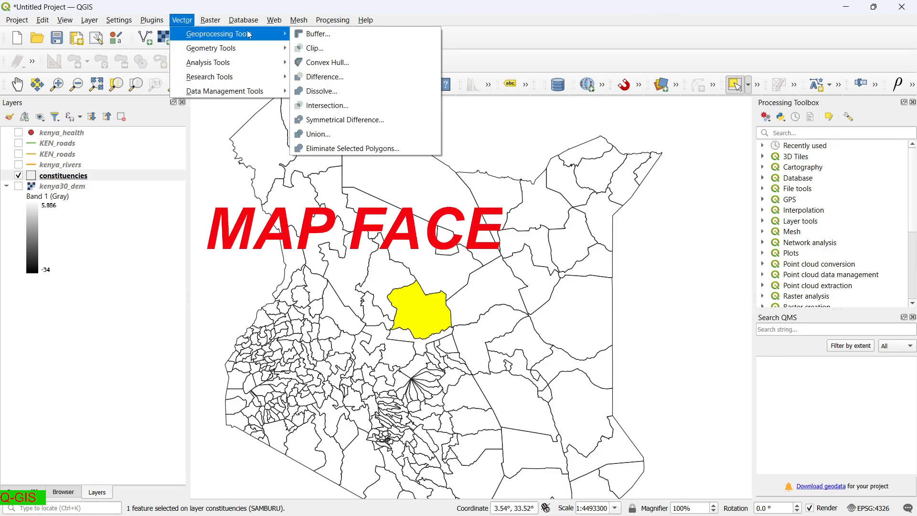
click(315, 47)
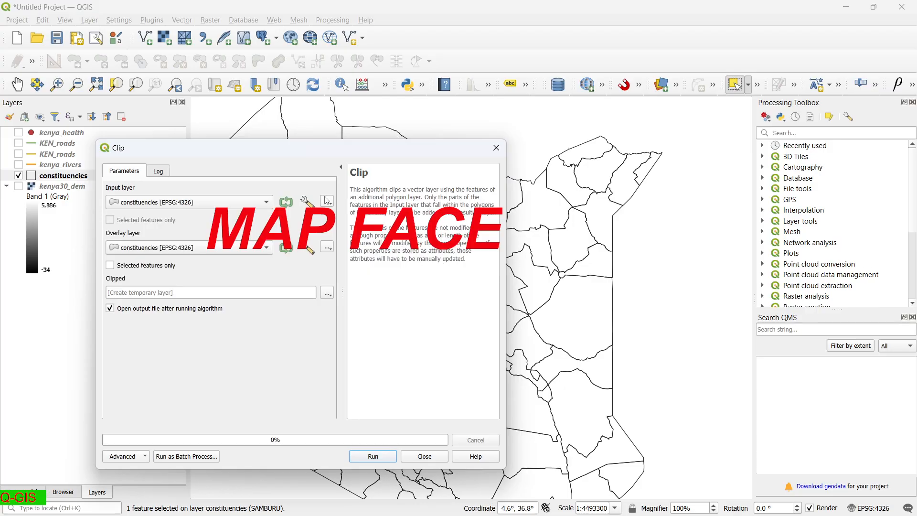
click(264, 202)
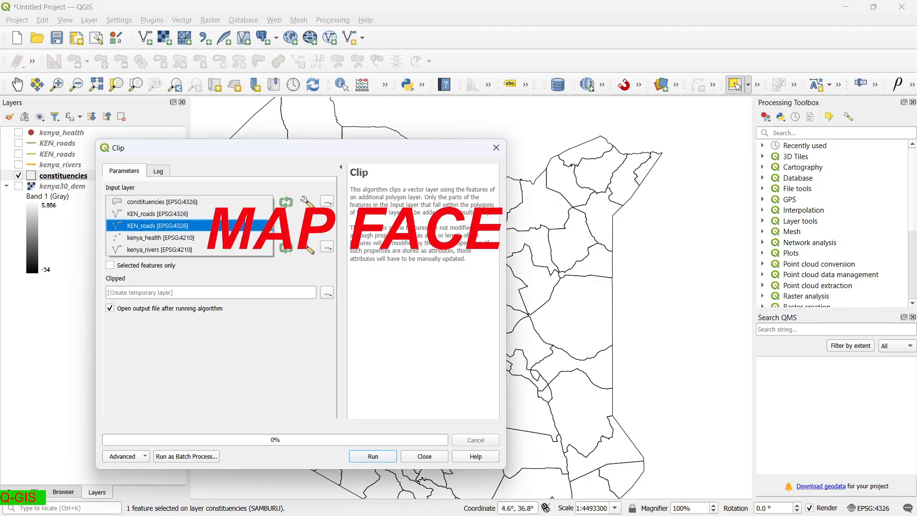
click(244, 204)
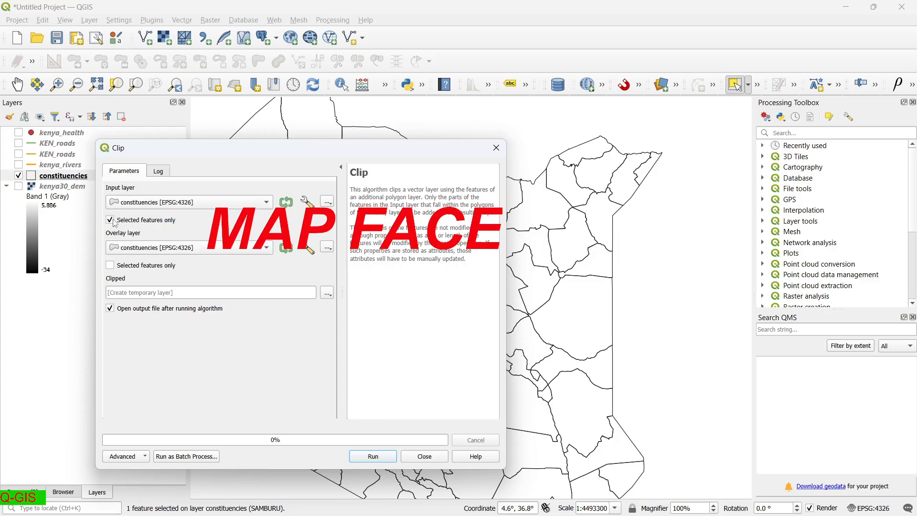
click(373, 456)
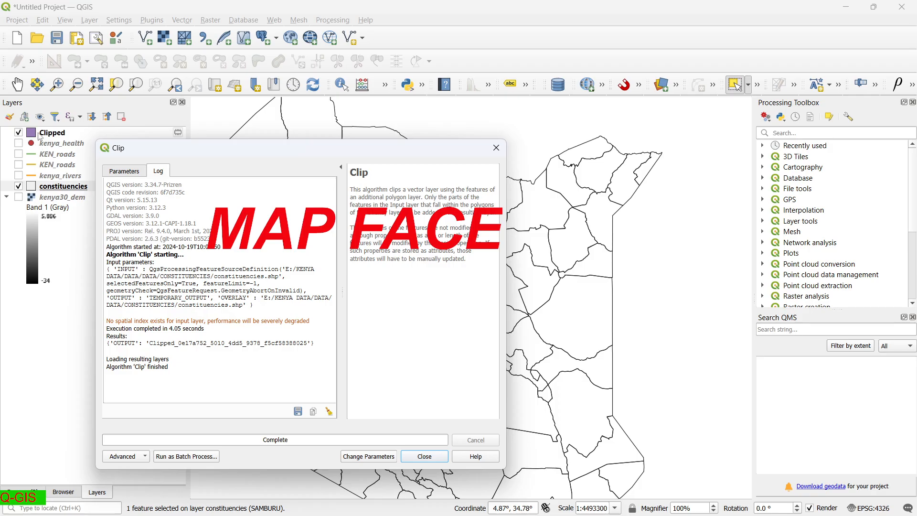
click(424, 456)
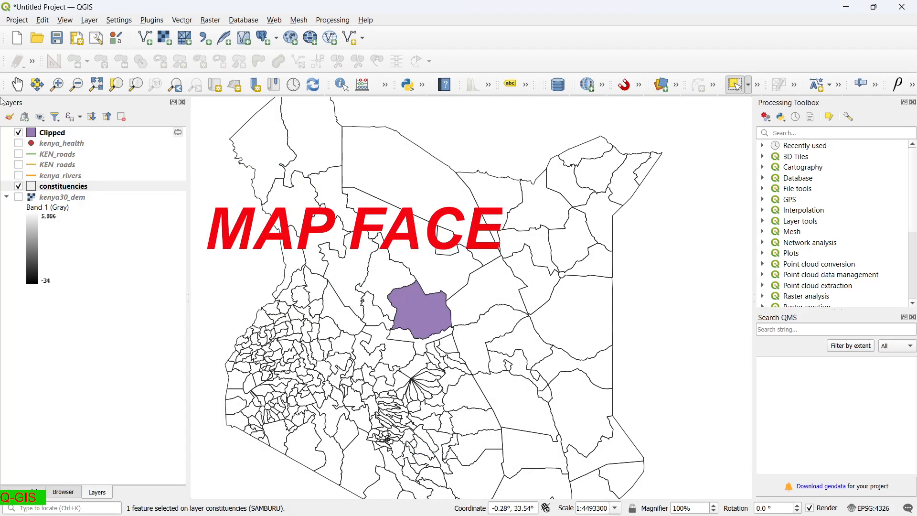
Hide constituencies, rename the Clipped layer to AOI, and pick the Pan Map tool.
click(19, 187)
scroll(429, 305, up, 2)
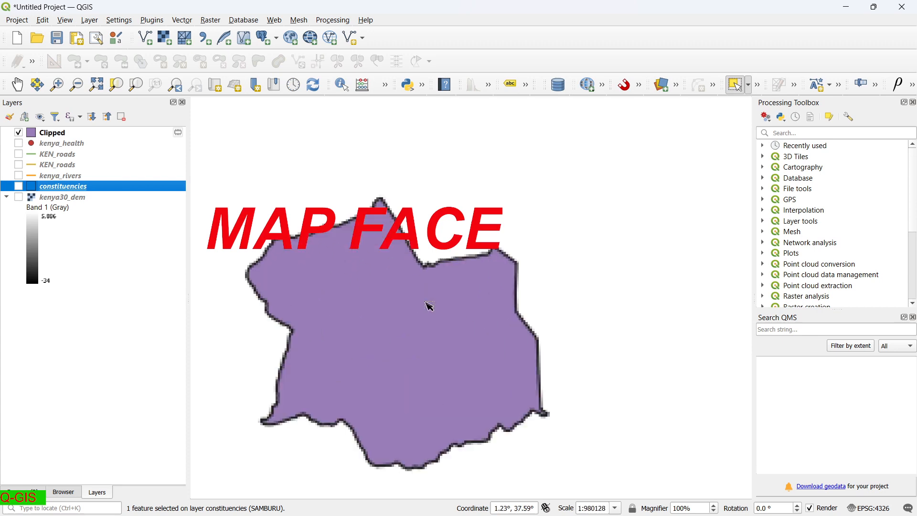
scroll(430, 305, down, 1)
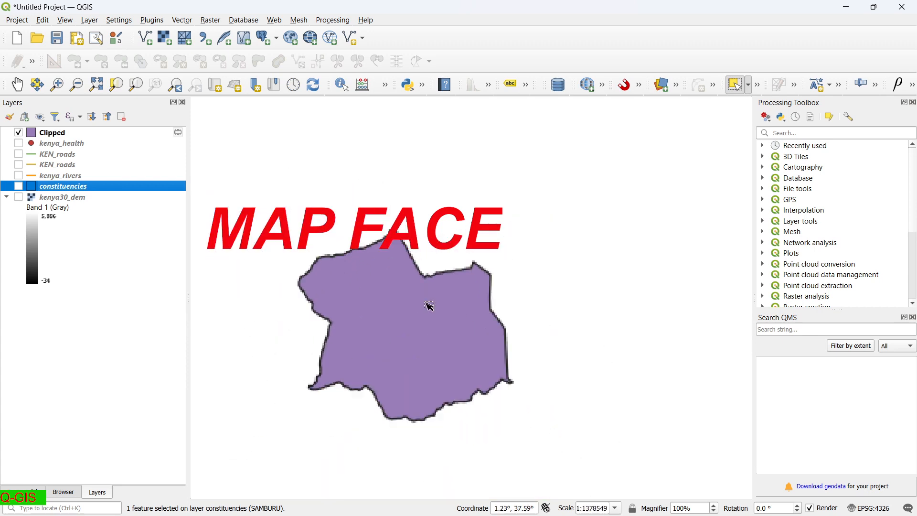
right_click(54, 135)
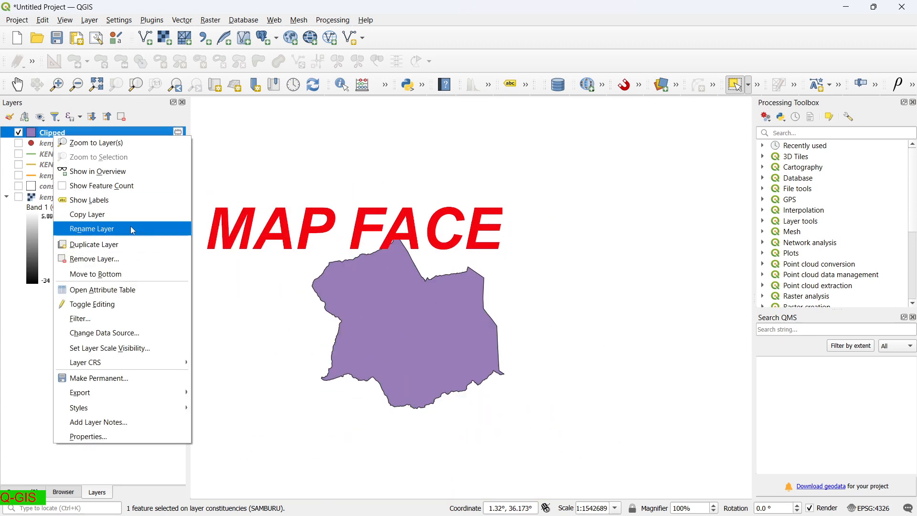
click(133, 229)
text(AOI)
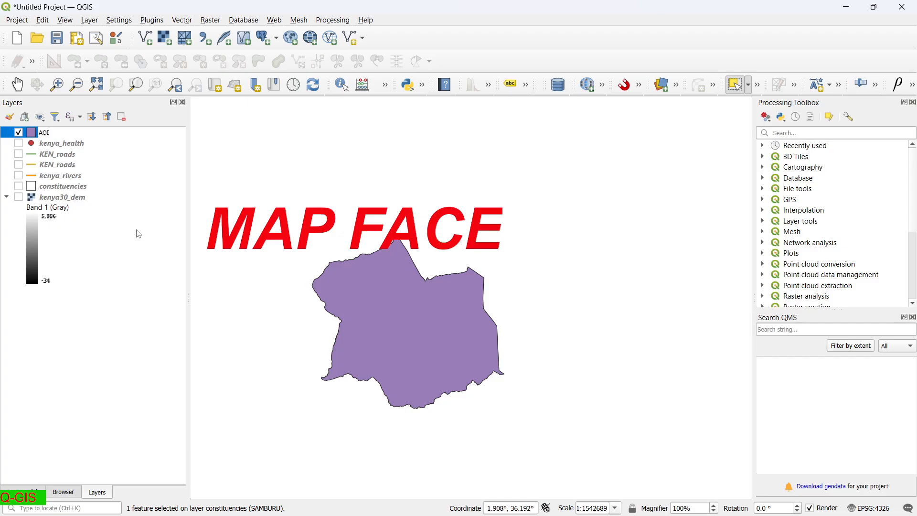
key(Return)
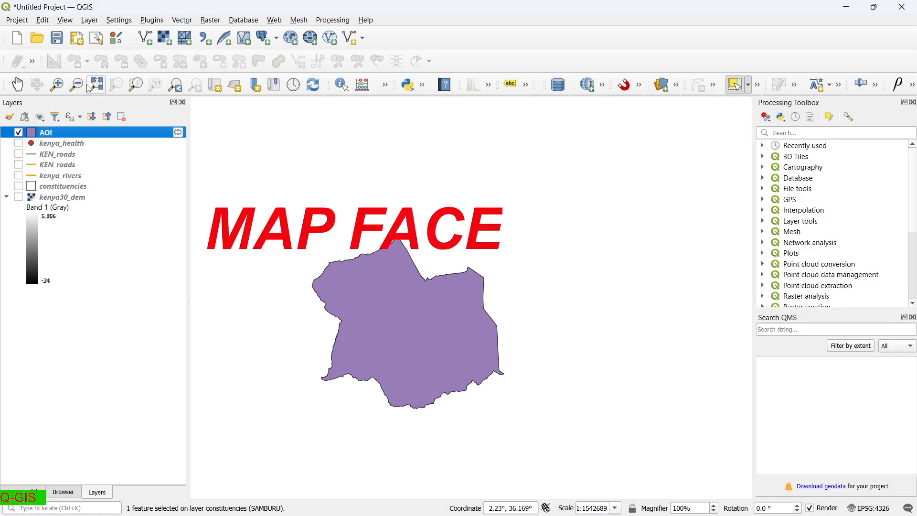
click(18, 84)
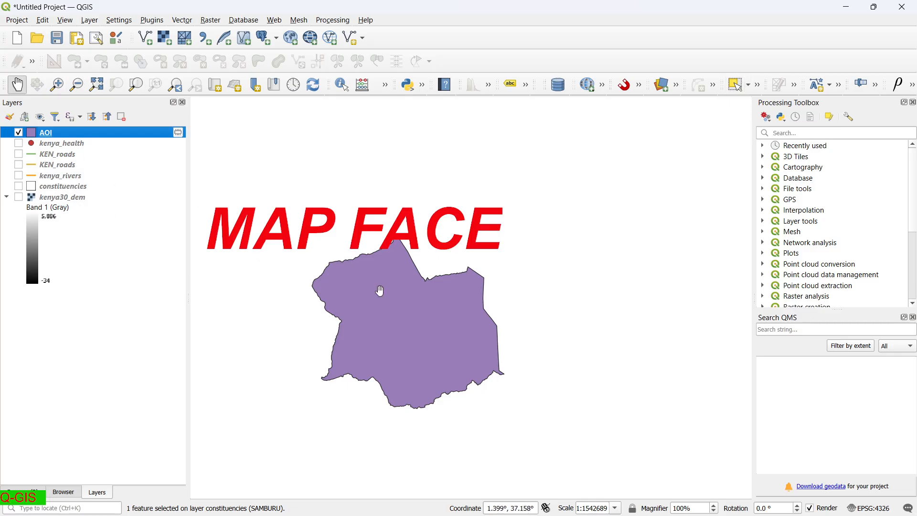
Show kenya_health and clip it to the AOI boundary into a Clipped point layer.
click(18, 145)
scroll(390, 313, down, 2)
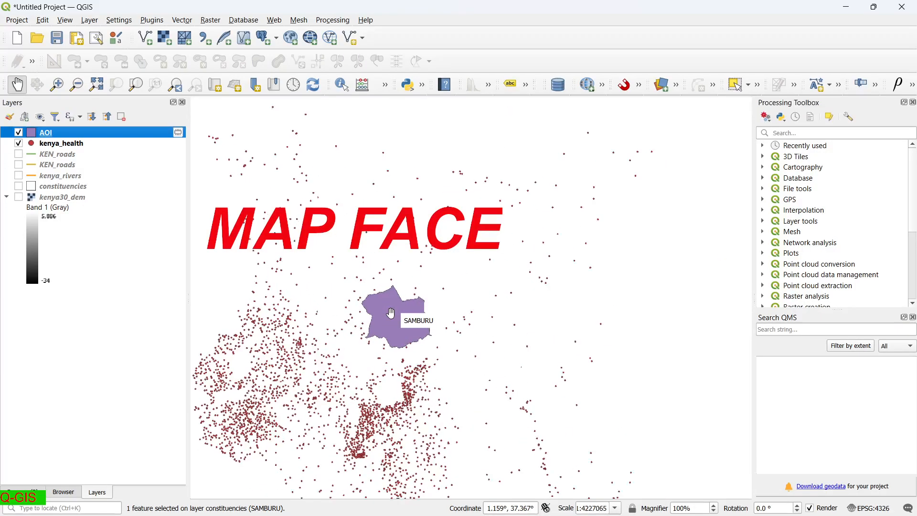
scroll(364, 302, up, 1)
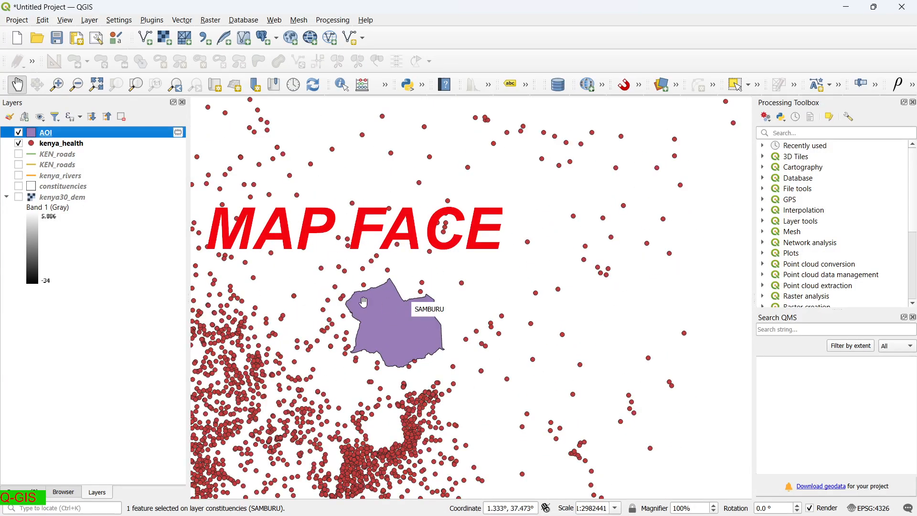
click(190, 23)
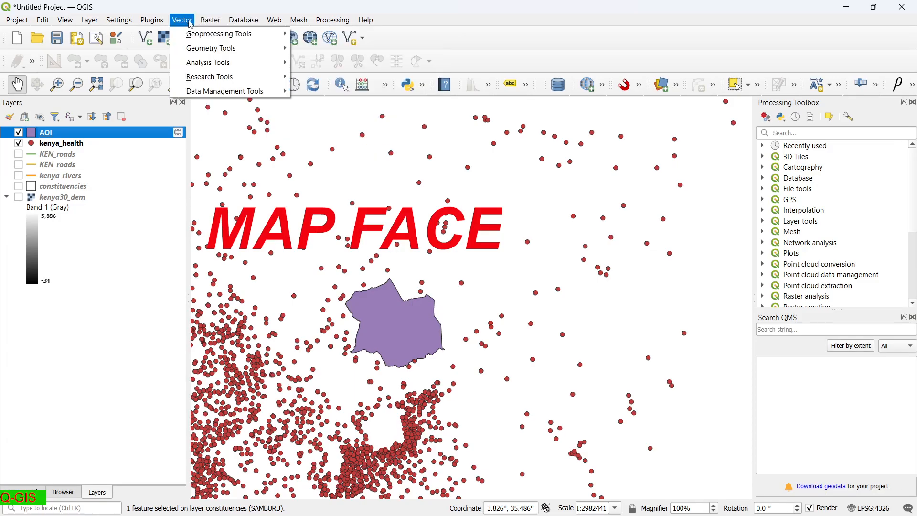
mouse_move(225, 33)
click(315, 49)
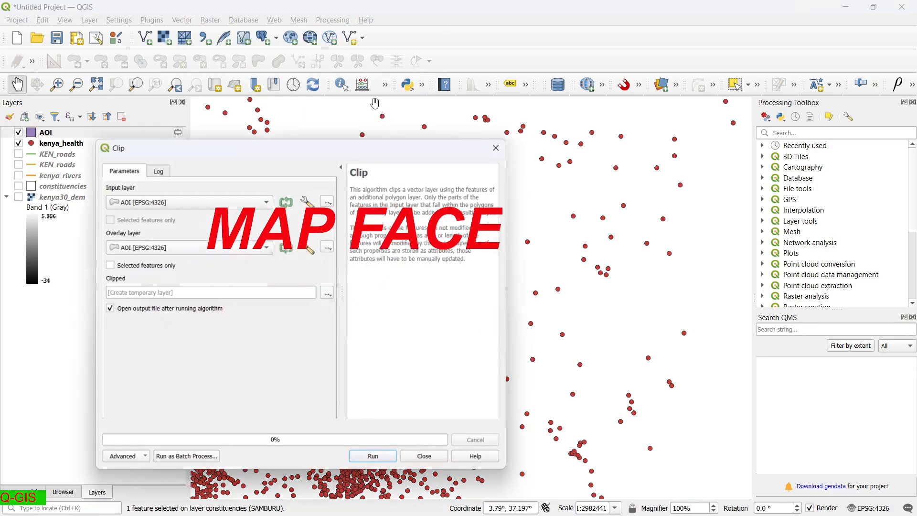
click(266, 202)
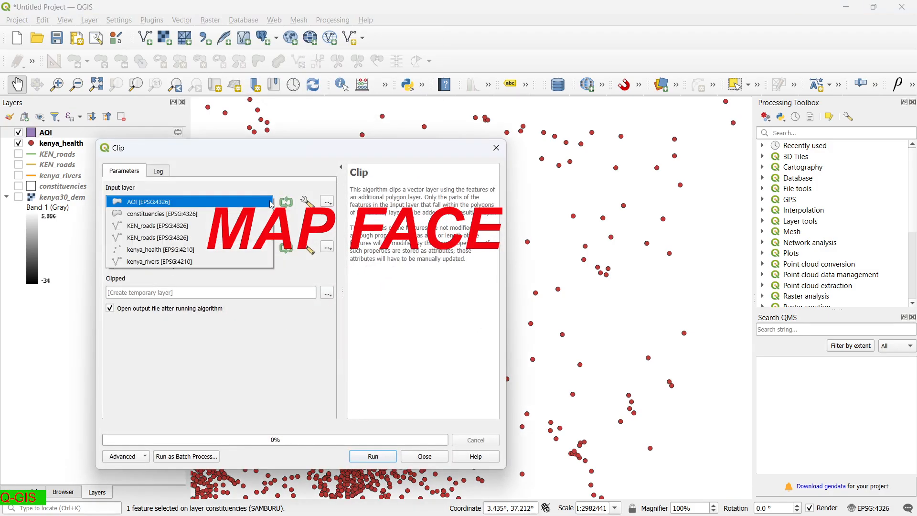
click(241, 251)
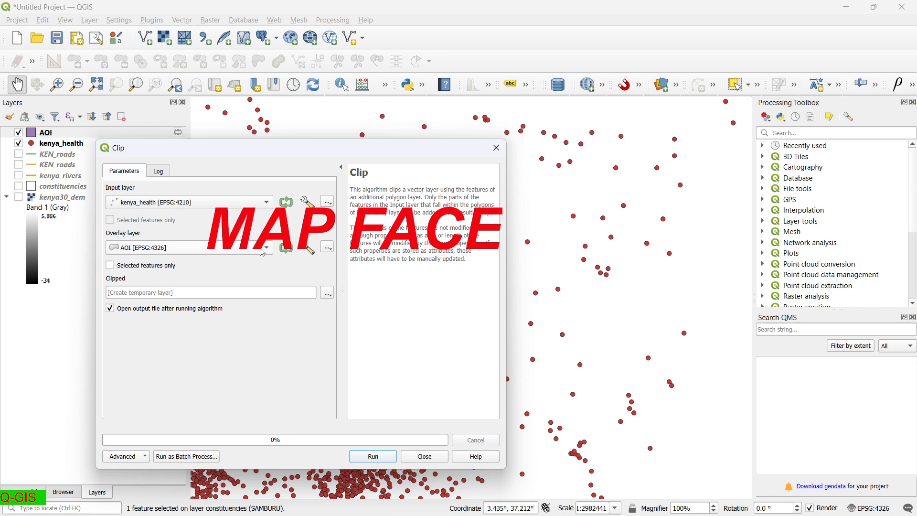
click(263, 252)
click(258, 252)
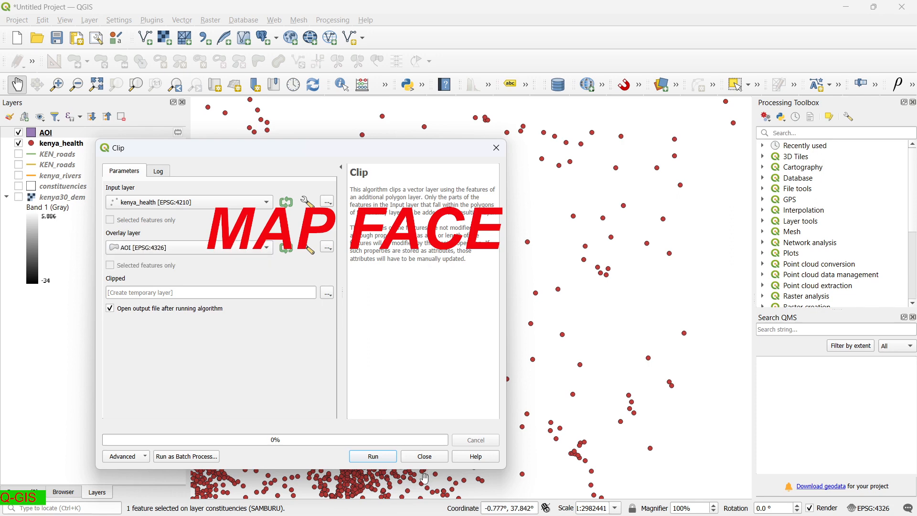
click(385, 457)
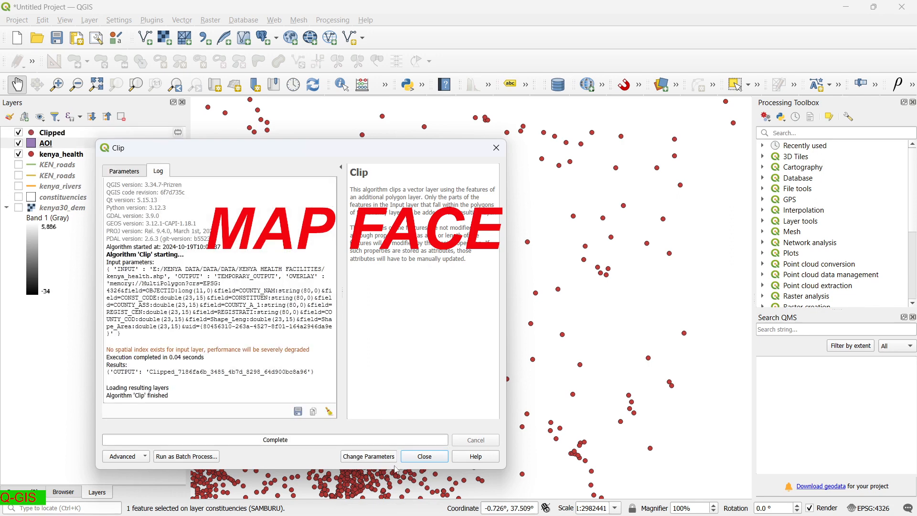
click(414, 457)
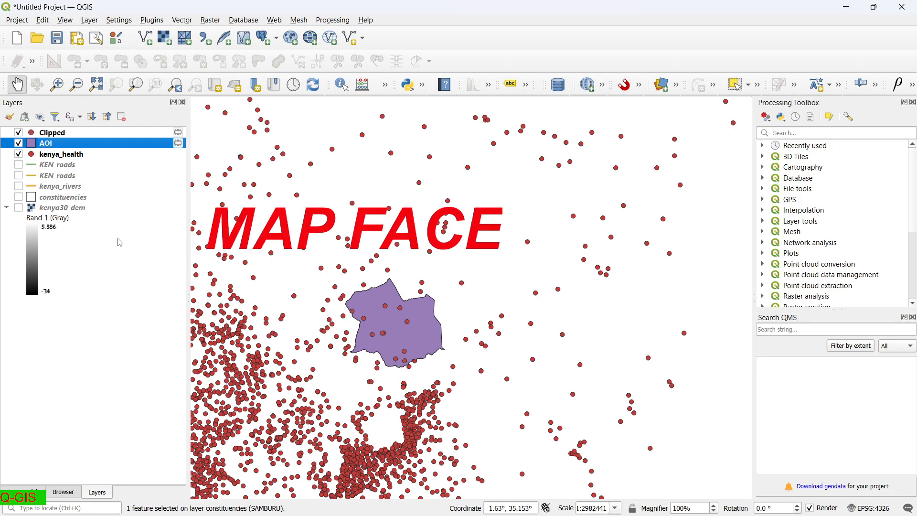
Hide kenya_health, rename the clipped points to HOSP, and show KEN_roads.
click(18, 154)
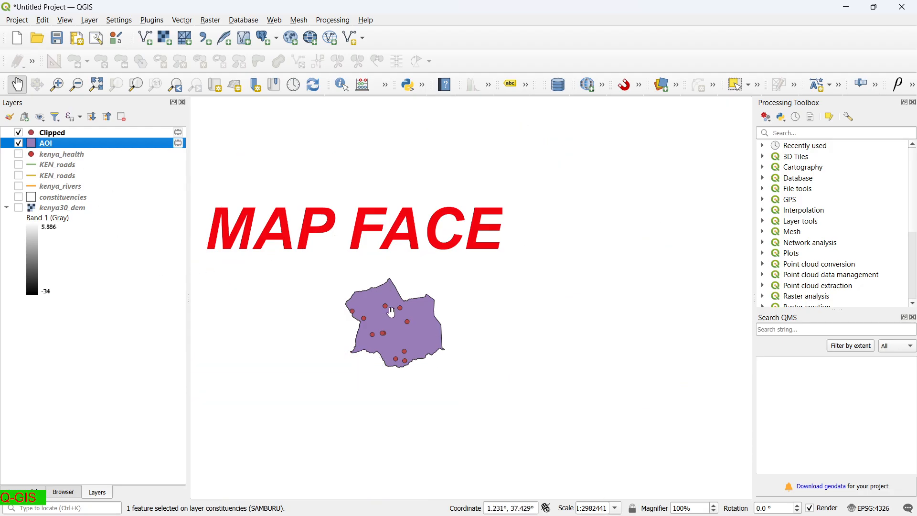
scroll(391, 313, up, 2)
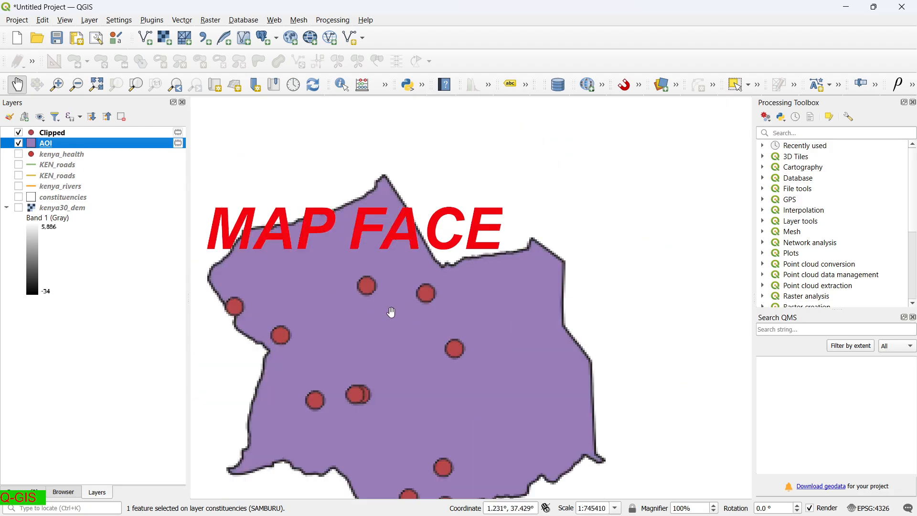
right_click(71, 132)
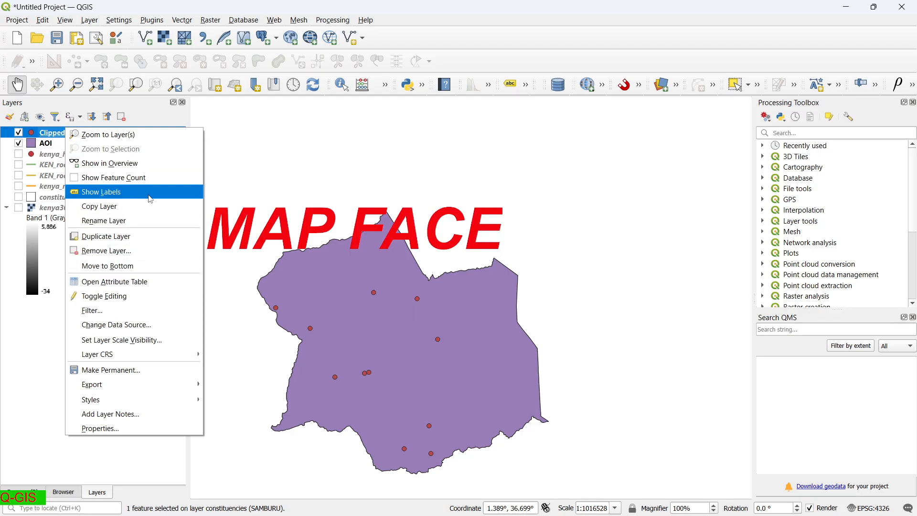
click(133, 222)
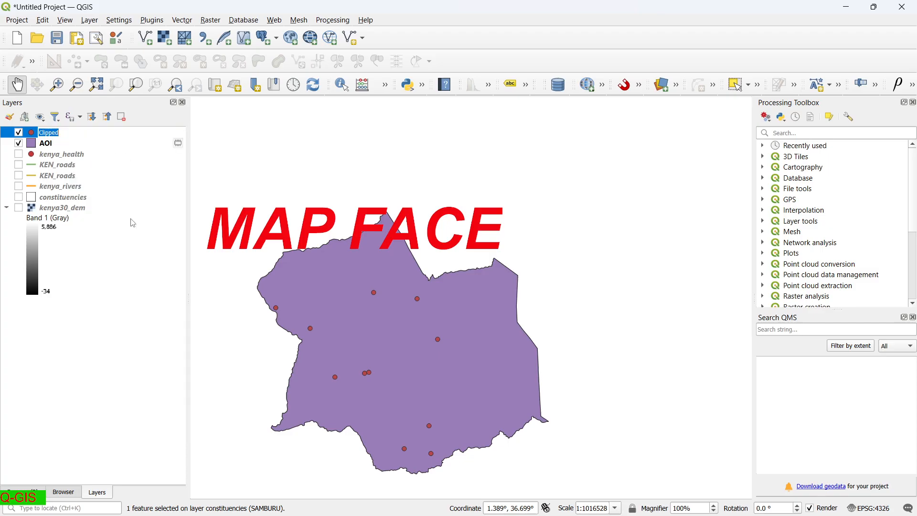
text(HOSP)
click(132, 220)
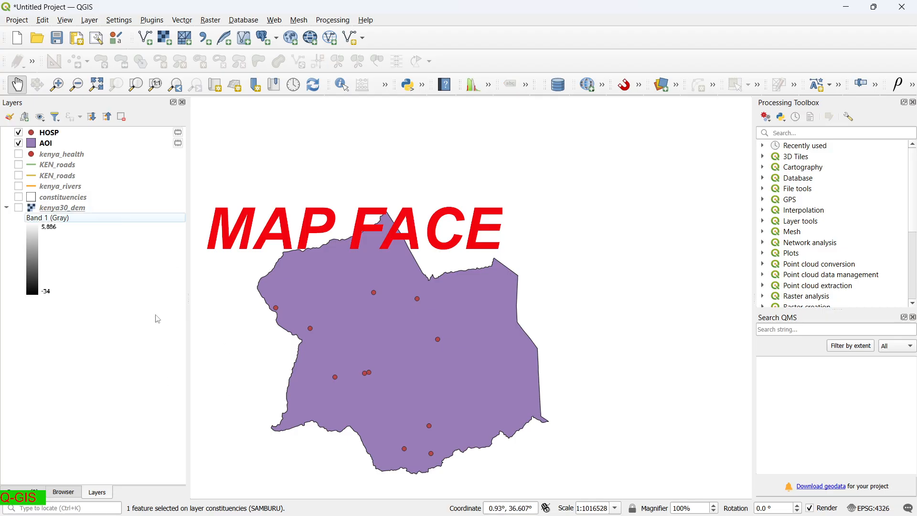
click(19, 165)
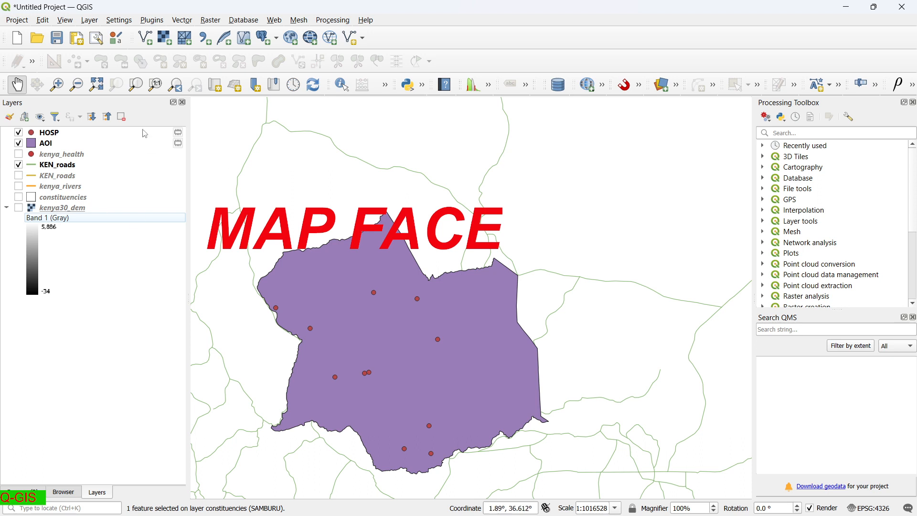
Clip KEN_roads with AOI as the overlay into a new Clipped line layer.
click(181, 20)
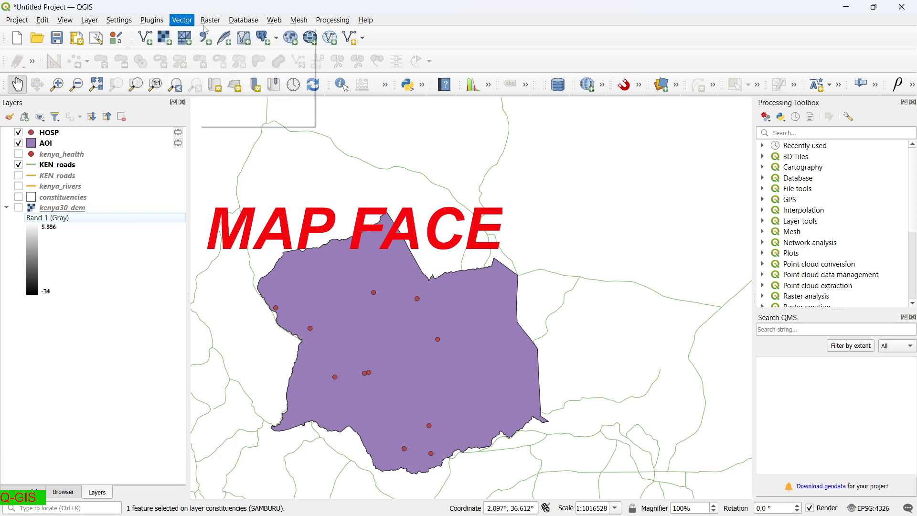
mouse_move(198, 36)
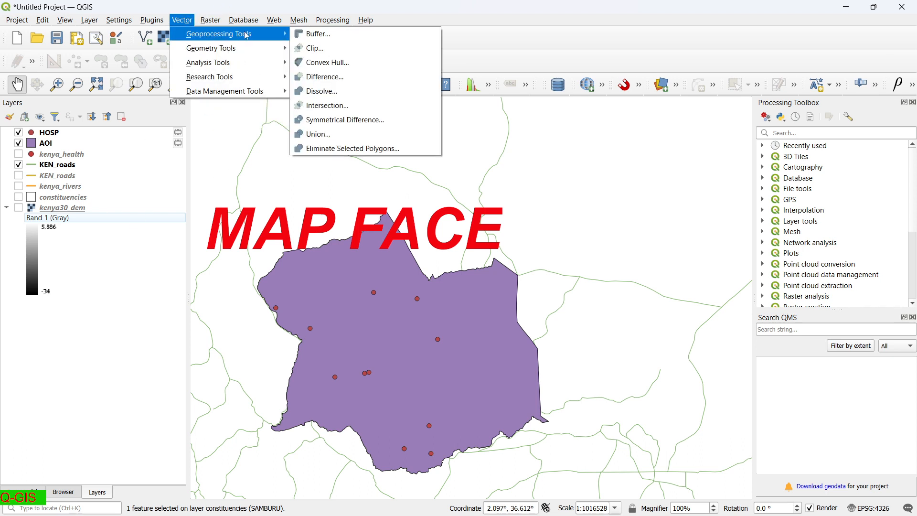
click(315, 49)
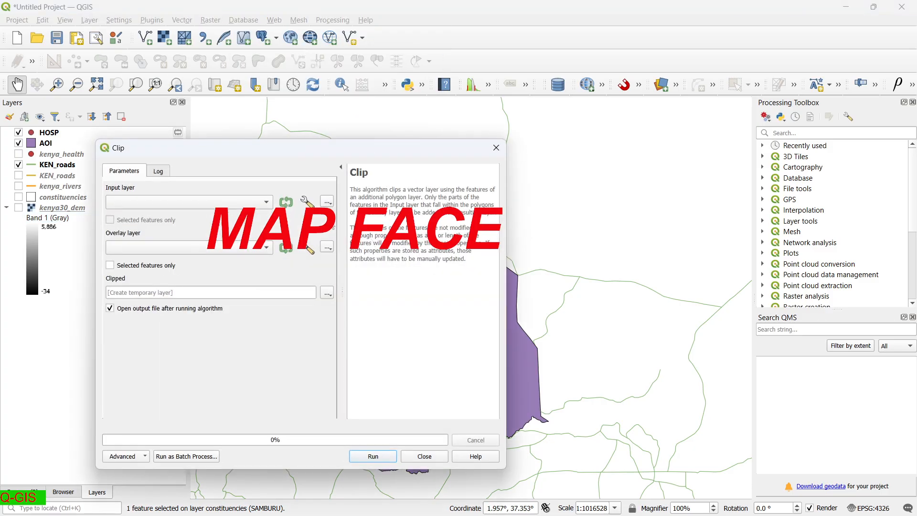
click(267, 201)
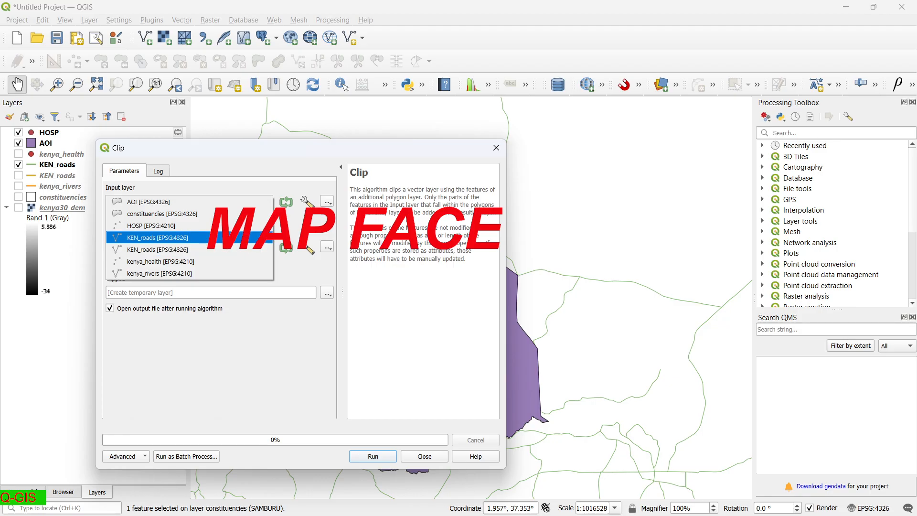
click(158, 237)
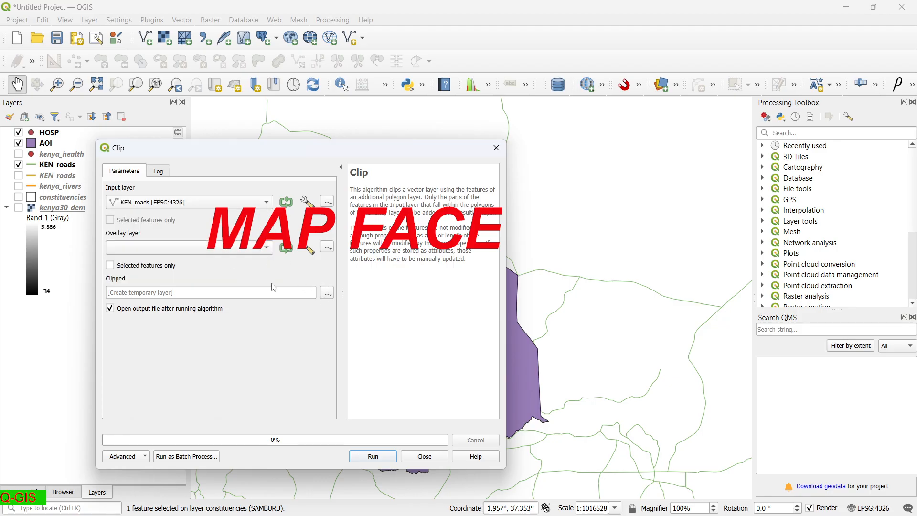
click(271, 251)
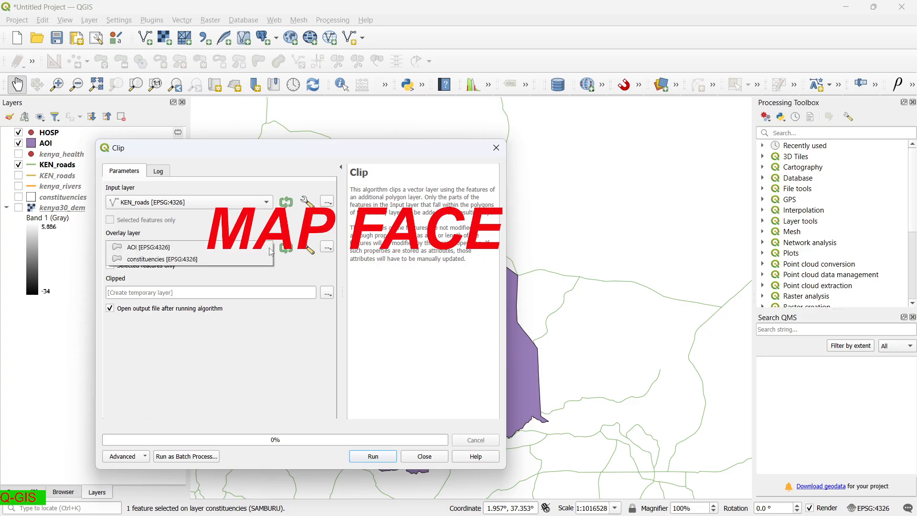
click(239, 249)
click(392, 459)
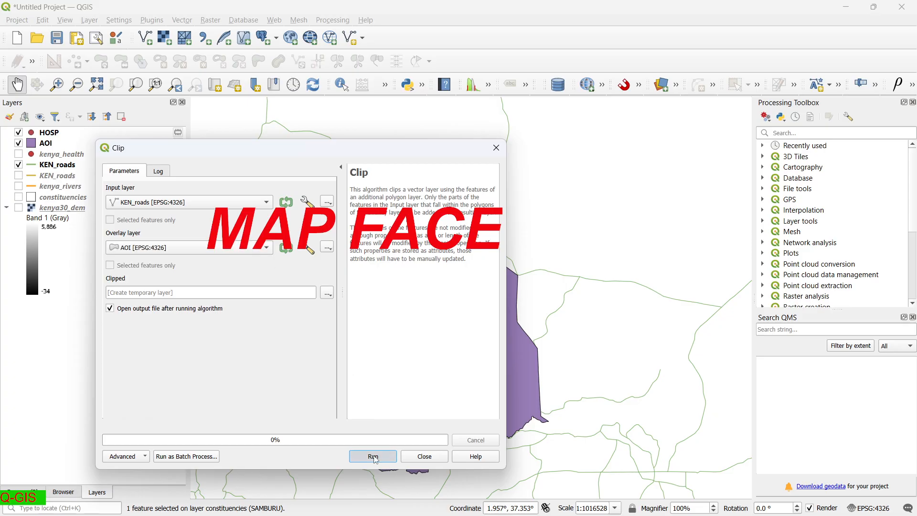
click(424, 456)
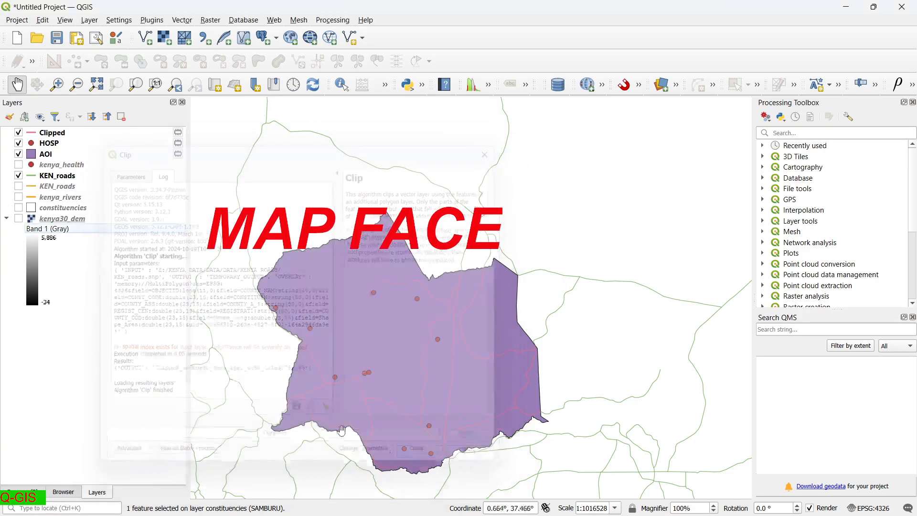
Rename the clipped roads layer to ROADS.
click(43, 136)
right_click(43, 135)
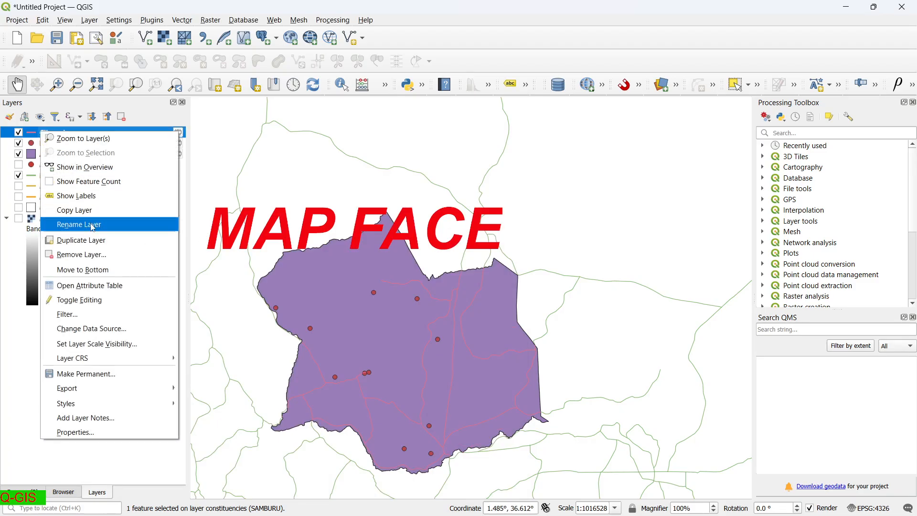
click(78, 224)
text(ROAD)
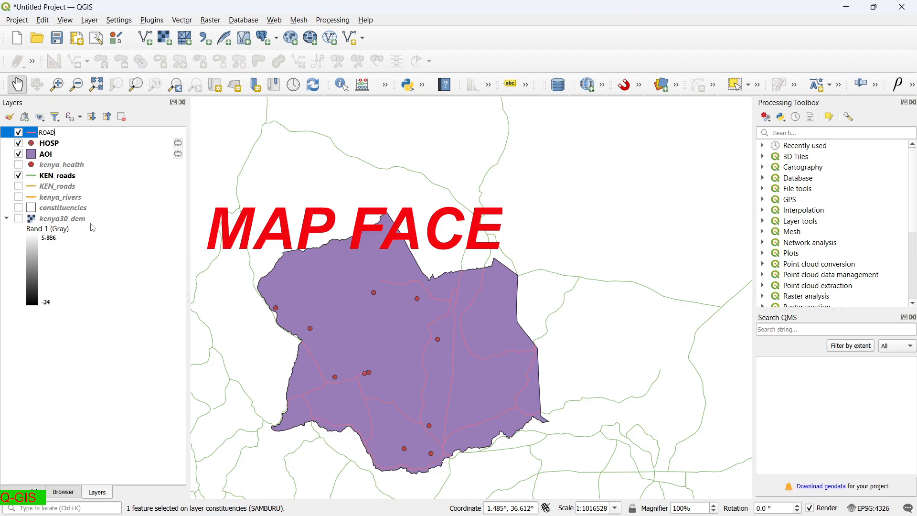
text(S)
key(Return)
click(128, 268)
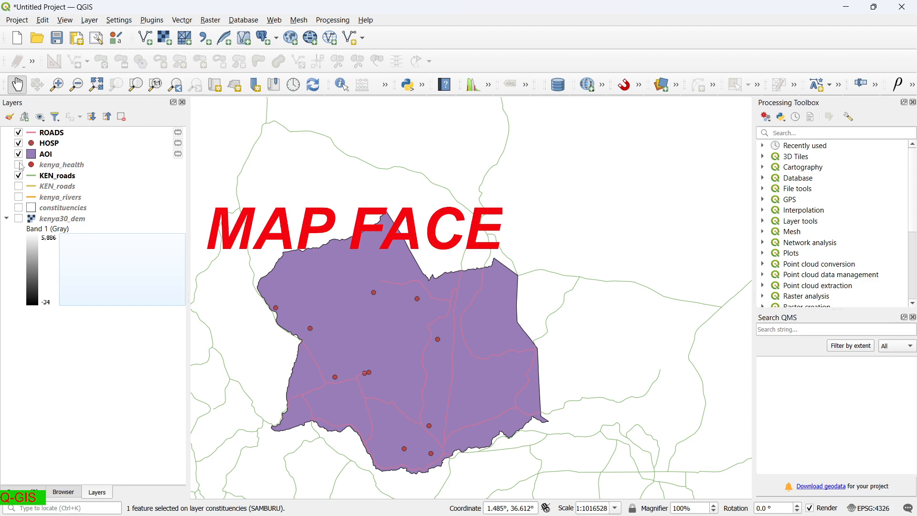
Show kenya_rivers and hide the full KEN_roads layer.
click(18, 197)
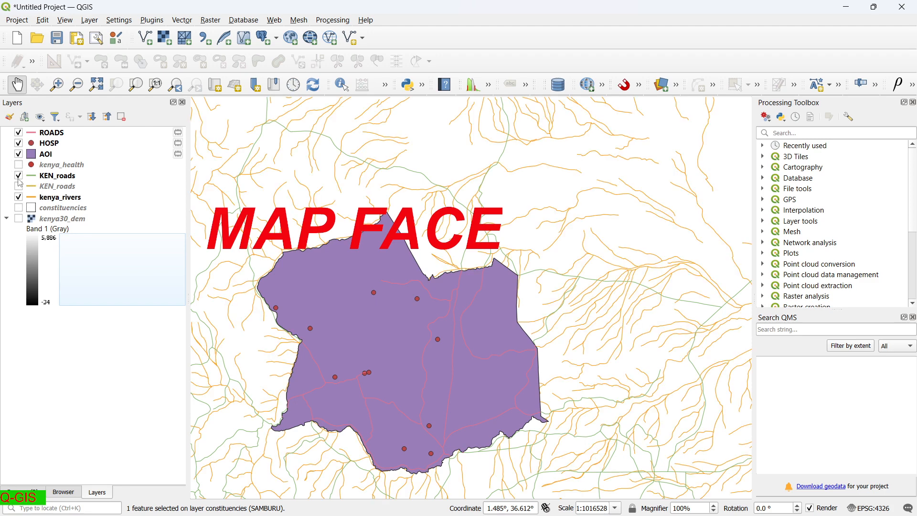
click(19, 177)
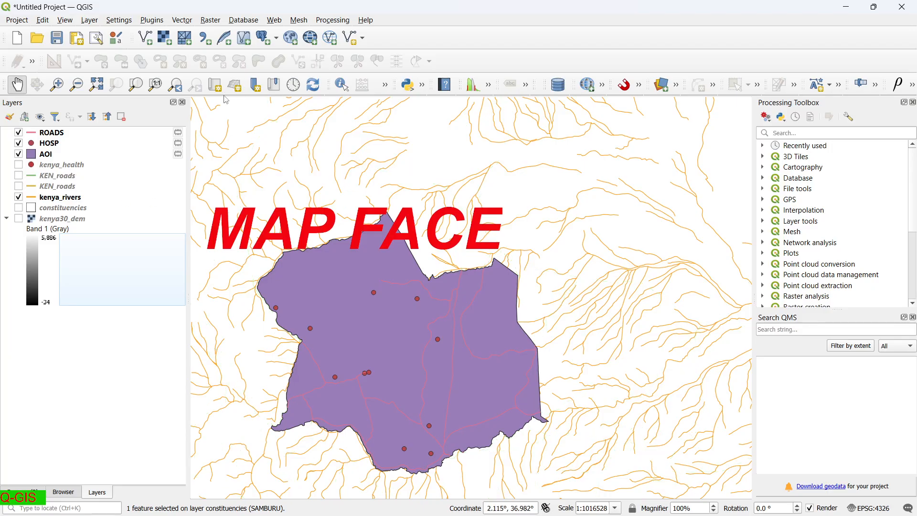
click(182, 19)
mouse_move(200, 32)
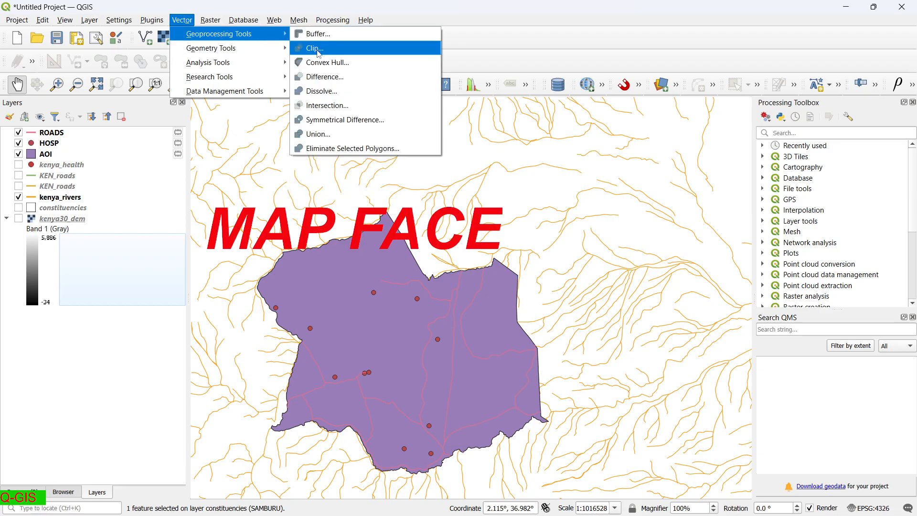
Clip kenya_rivers to the AOI boundary with the Clip geoprocessing tool.
click(317, 48)
click(266, 204)
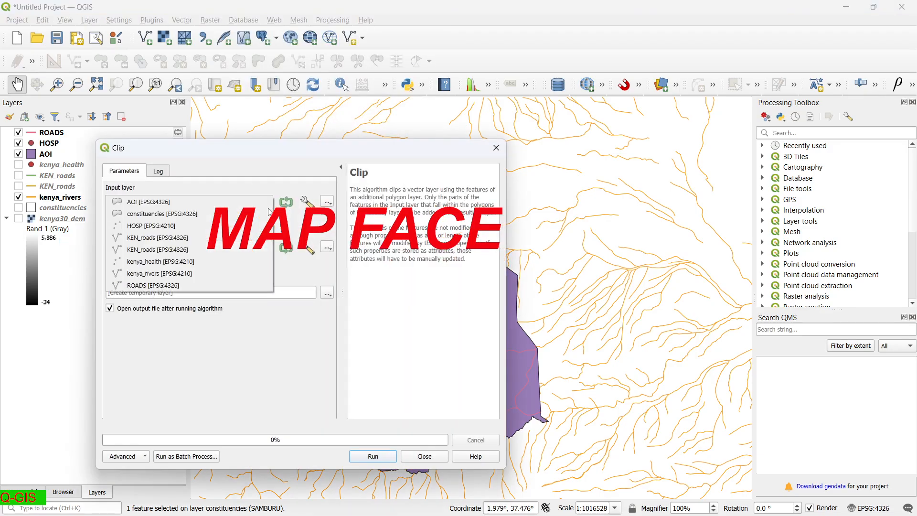
click(259, 274)
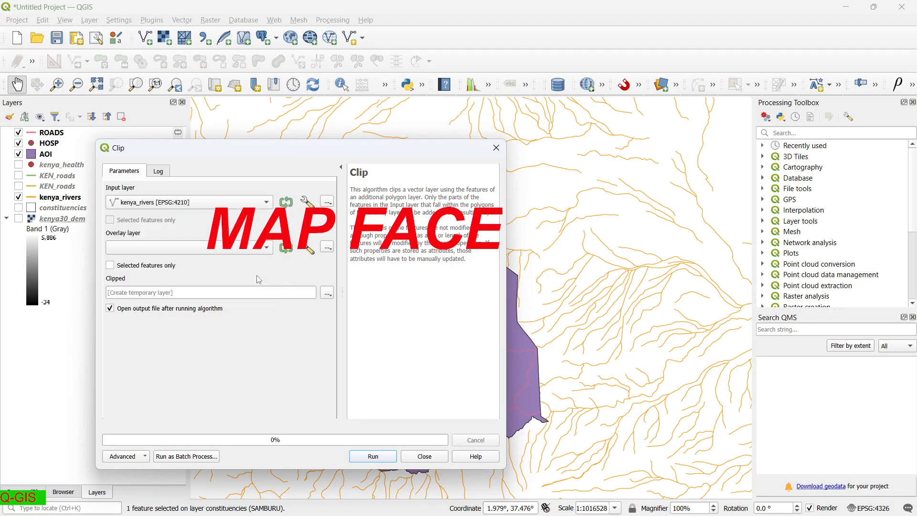
click(270, 252)
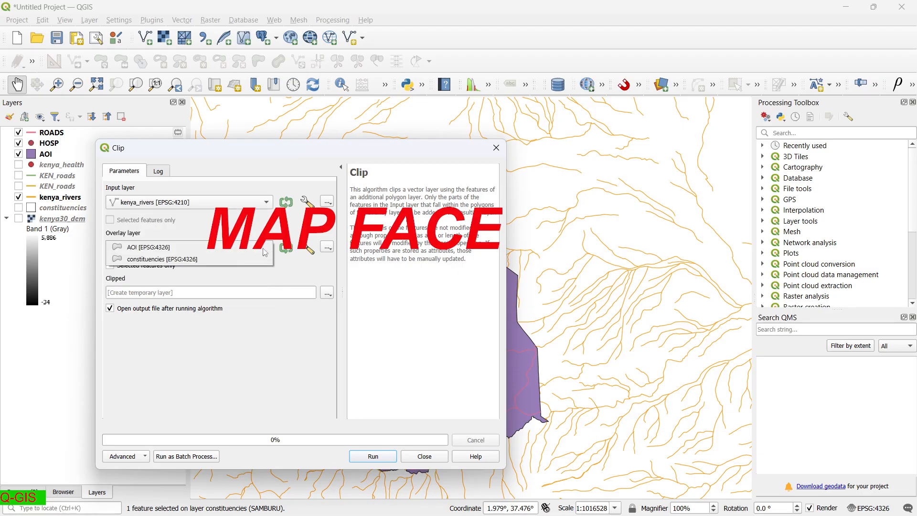
click(265, 244)
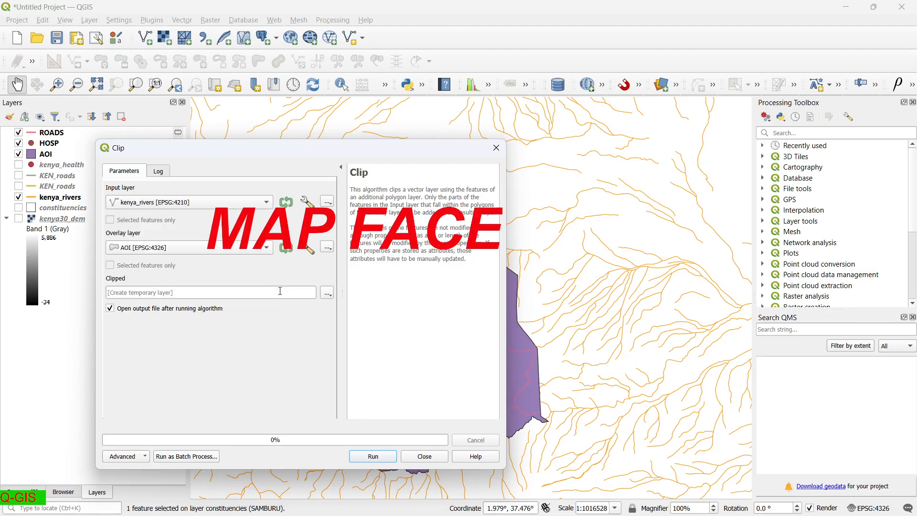
click(389, 456)
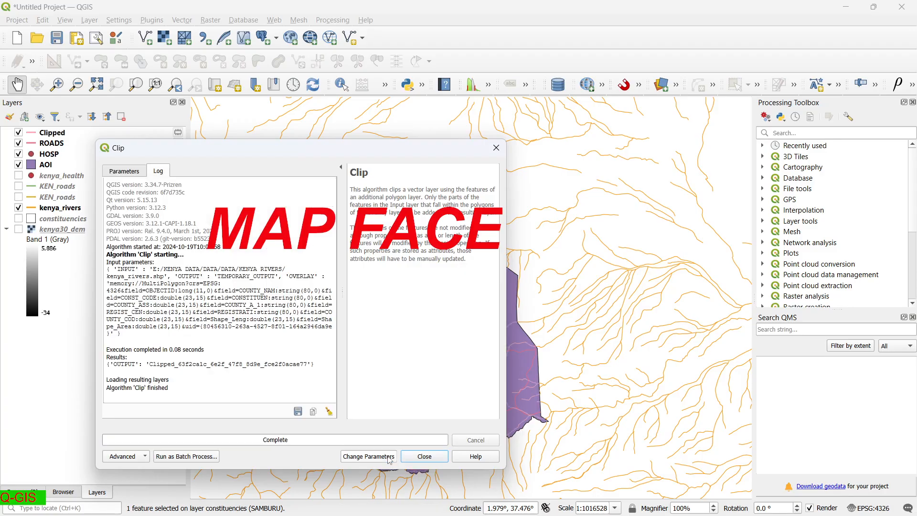
click(423, 456)
Rename the Clipped layer to RIVERS and hide the full kenya_rivers layer.
right_click(50, 133)
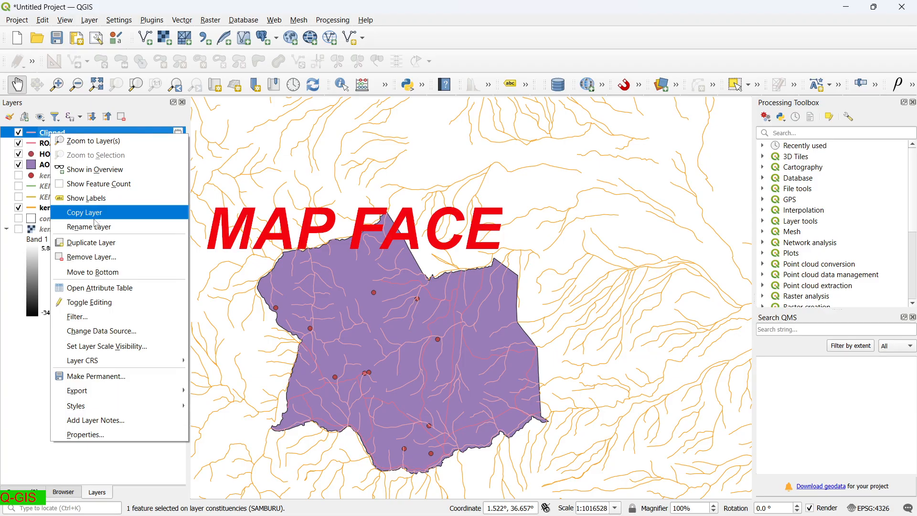
click(96, 226)
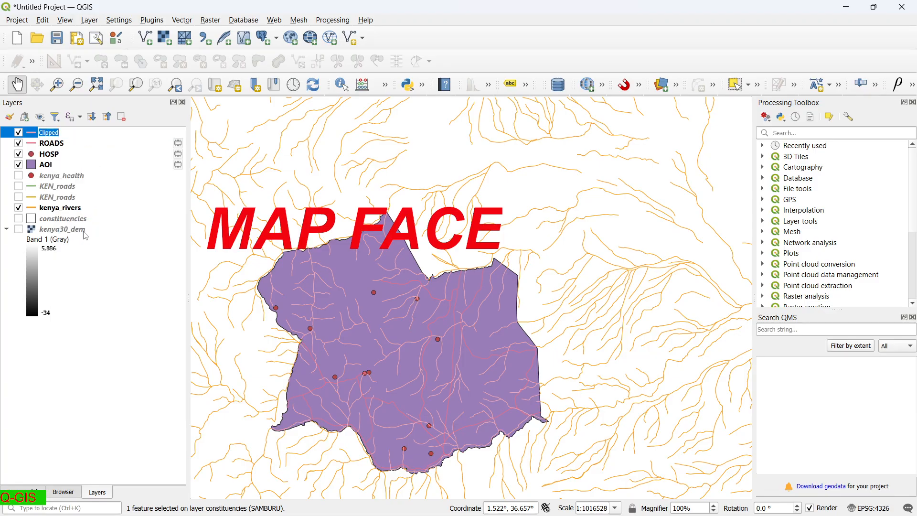
text(RIVERS)
key(Return)
click(101, 300)
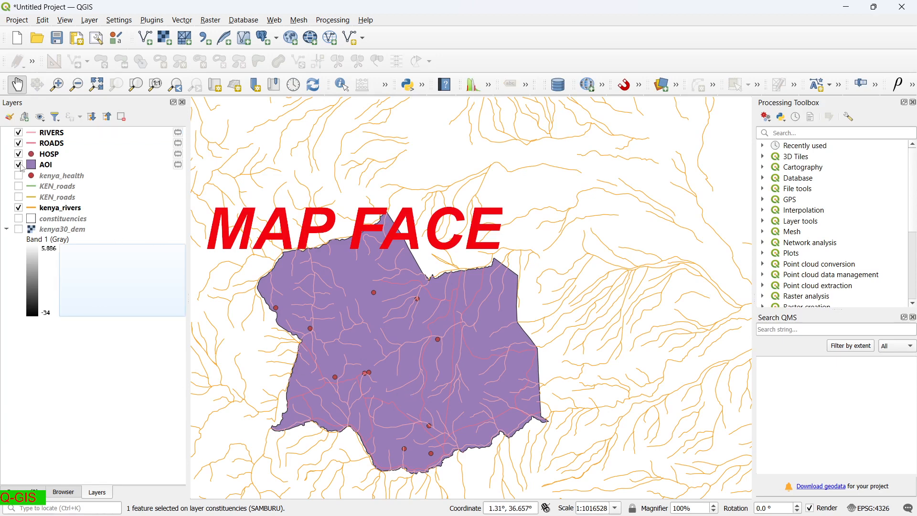
click(19, 208)
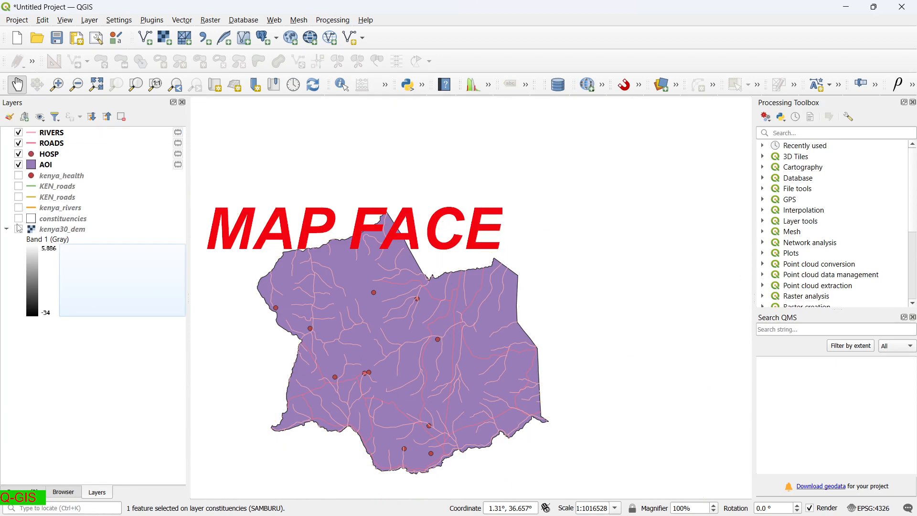
Show kenya30_dem and set Clip Raster by Mask Layer with kenya30_dem input and AOI mask.
click(19, 229)
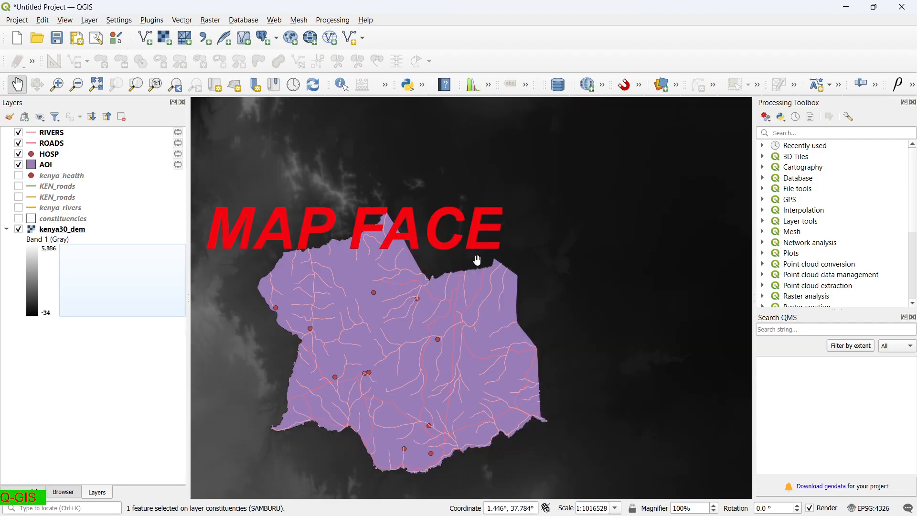
scroll(329, 218, down, 2)
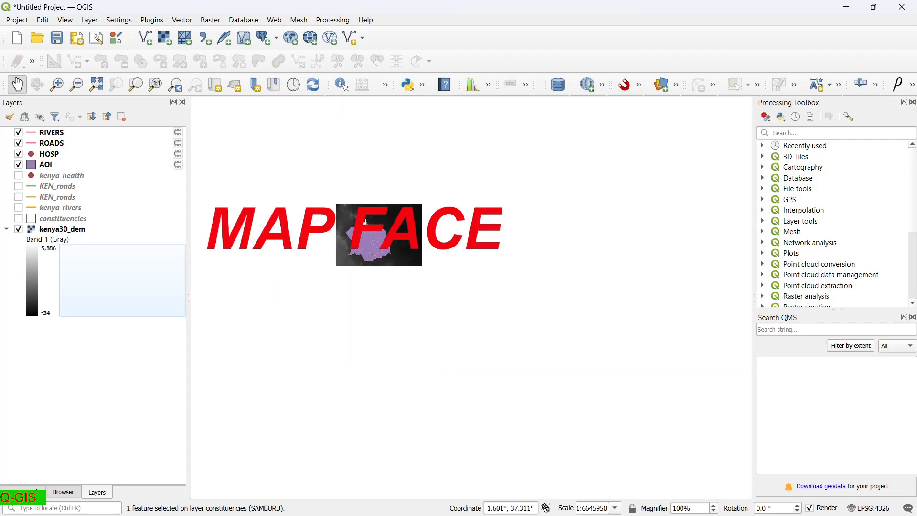
scroll(335, 215, up, 1)
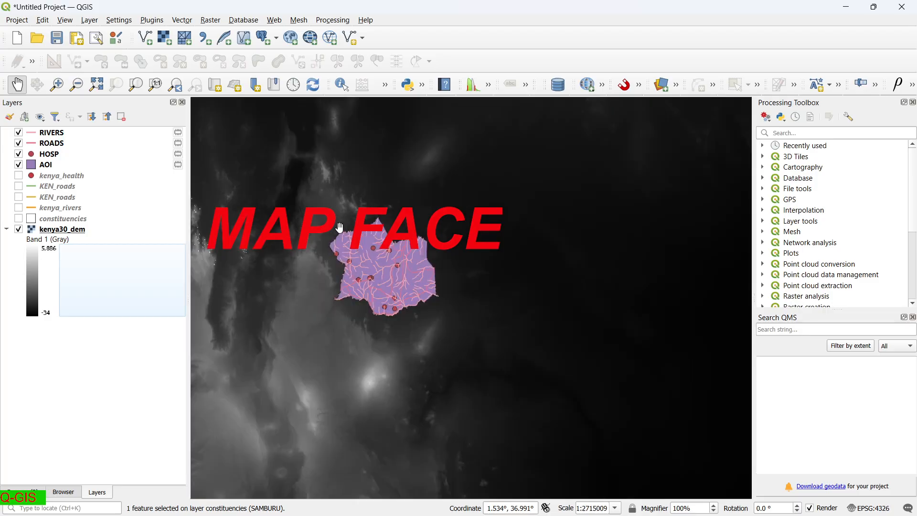
click(204, 23)
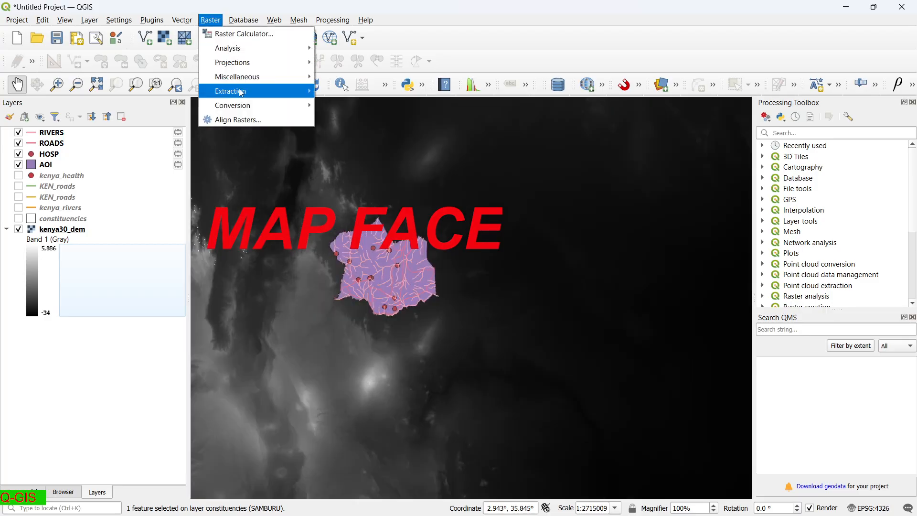
mouse_move(241, 95)
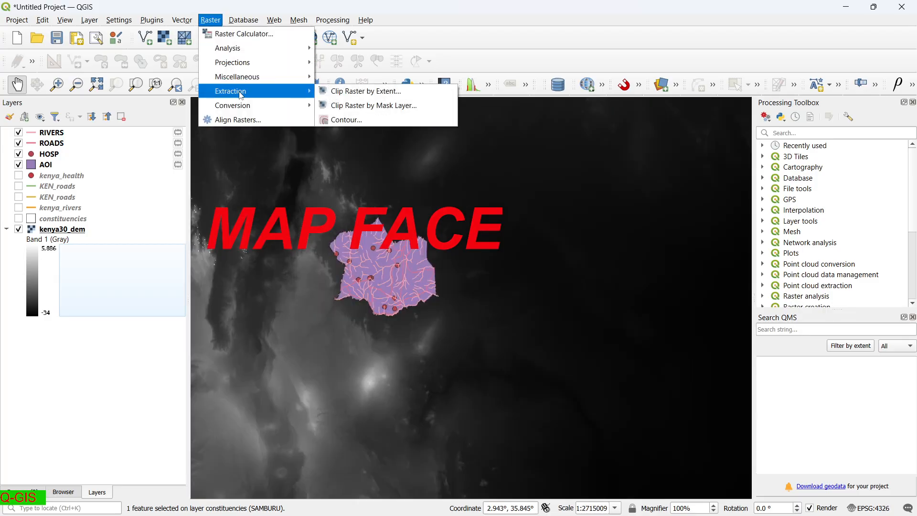
click(356, 110)
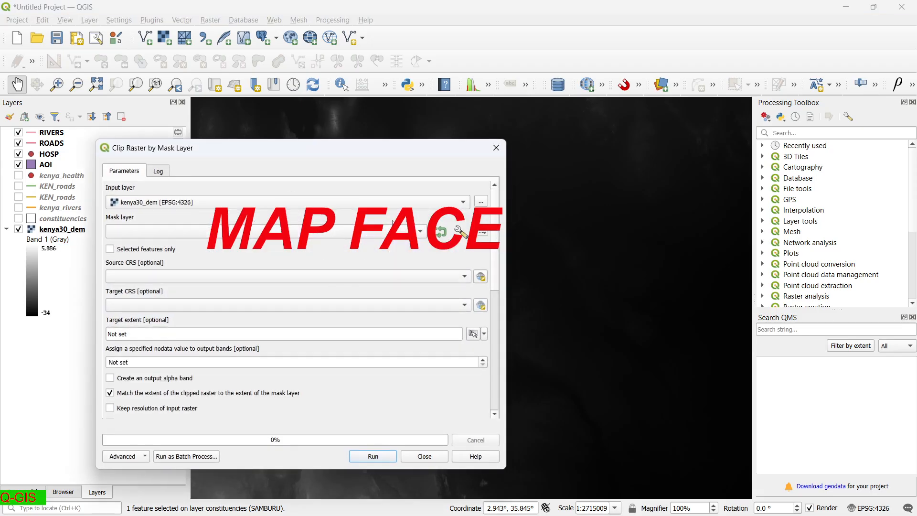
click(464, 206)
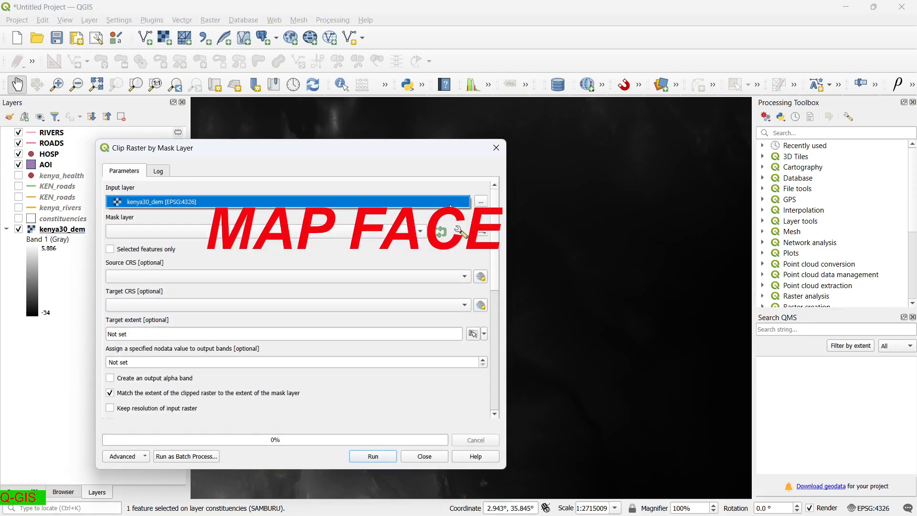
click(450, 204)
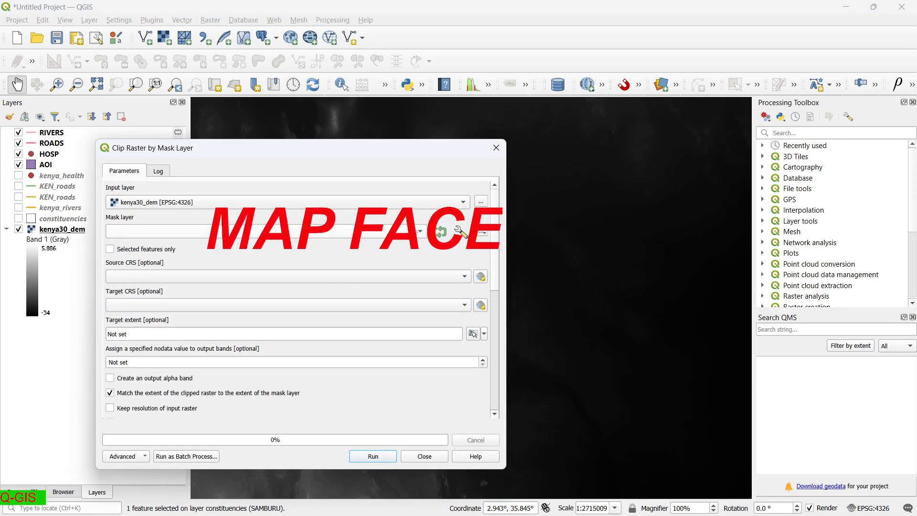
click(419, 231)
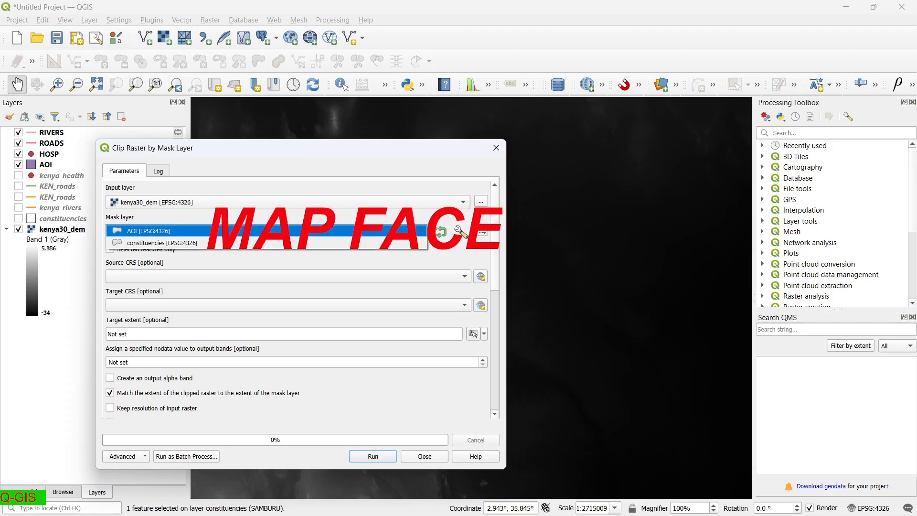
click(414, 232)
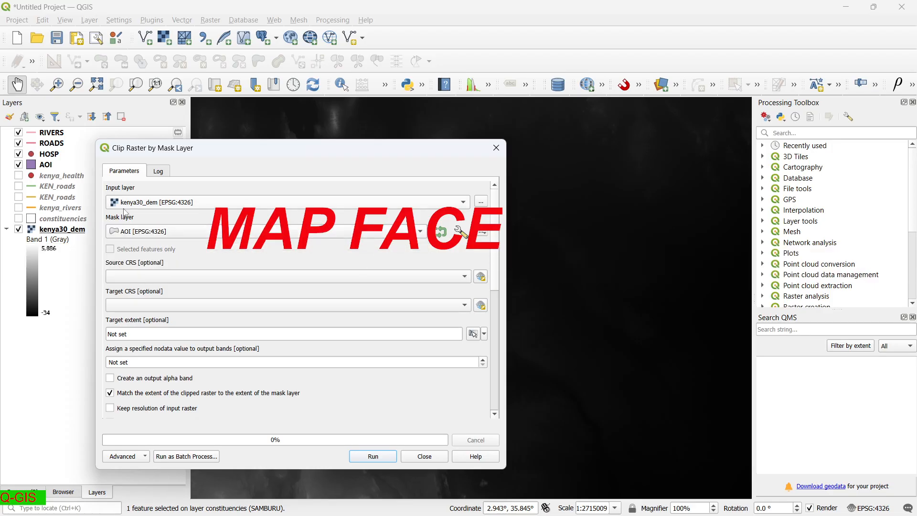
Reproject the clip output to EPSG:21036 Arc 1960 / UTM zone 36S and run it.
mouse_move(420, 483)
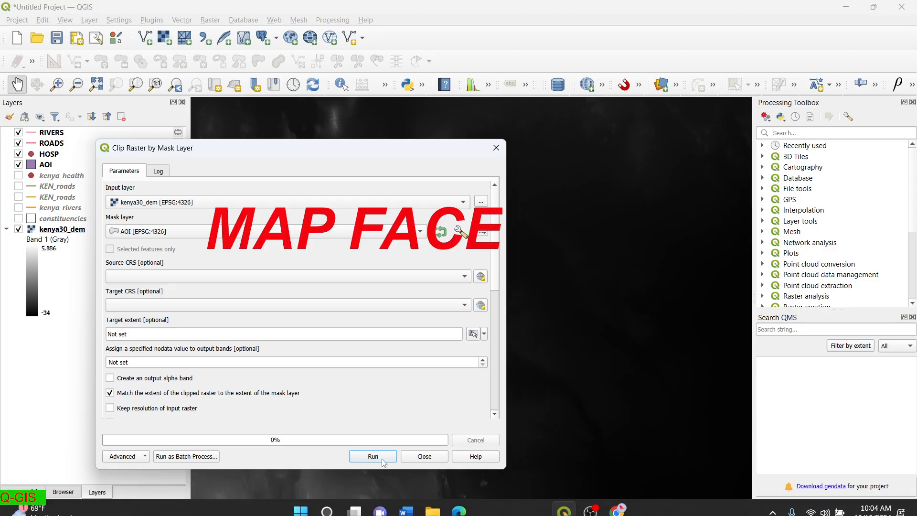
click(462, 306)
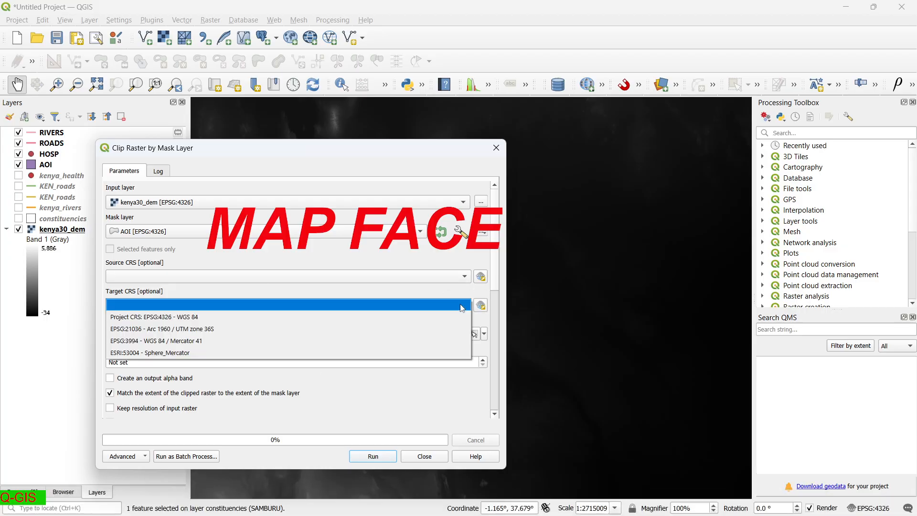
click(443, 332)
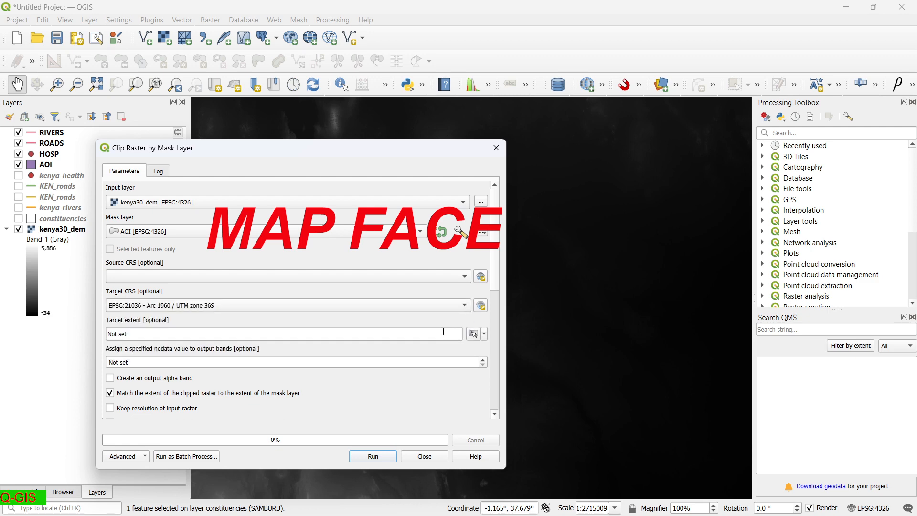
click(389, 459)
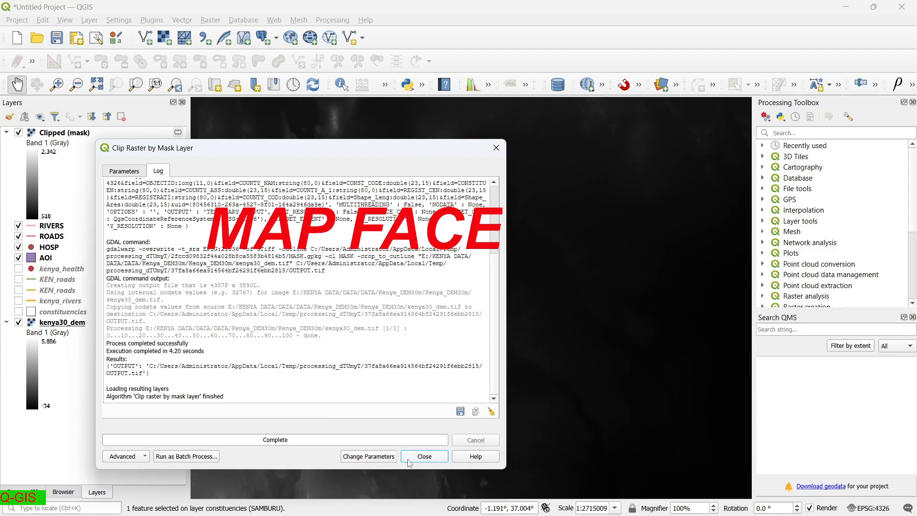
click(425, 456)
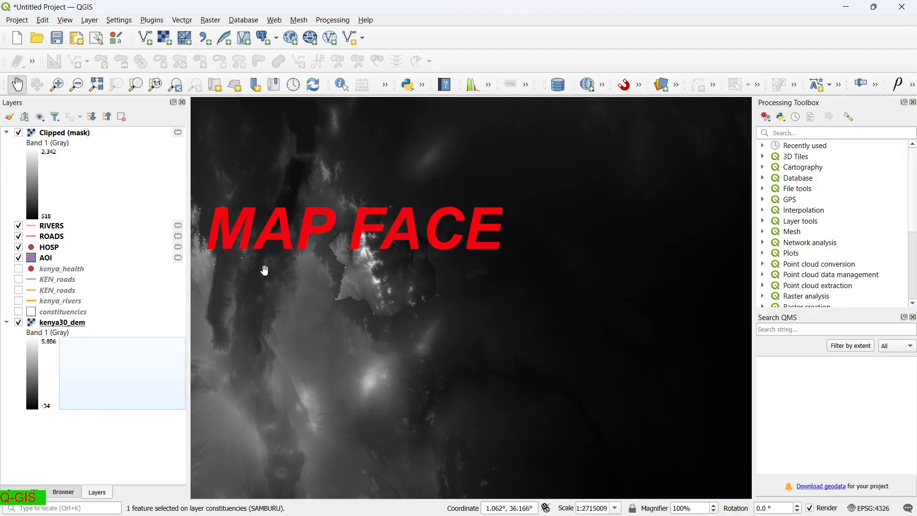
Hide the full kenya30_dem, inspect the clipped Samburu DEM, and select the Clipped (mask) layer.
click(19, 323)
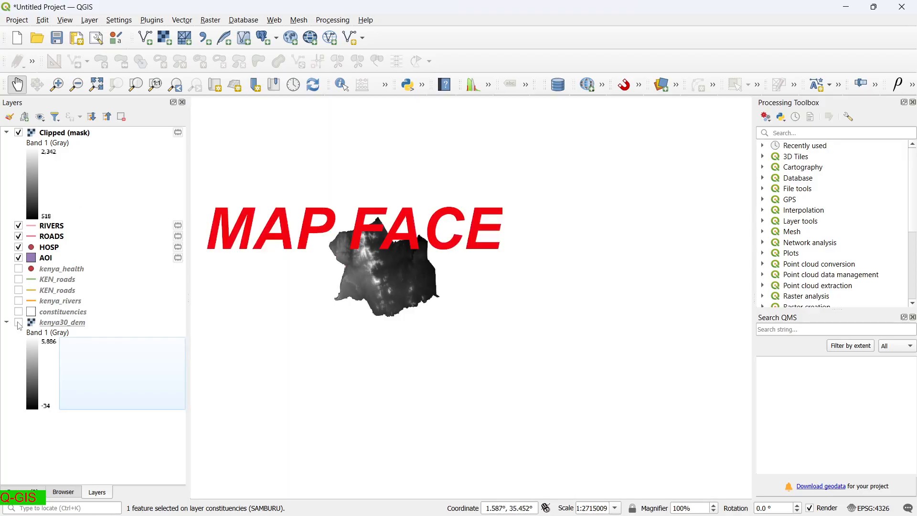
scroll(331, 256, up, 5)
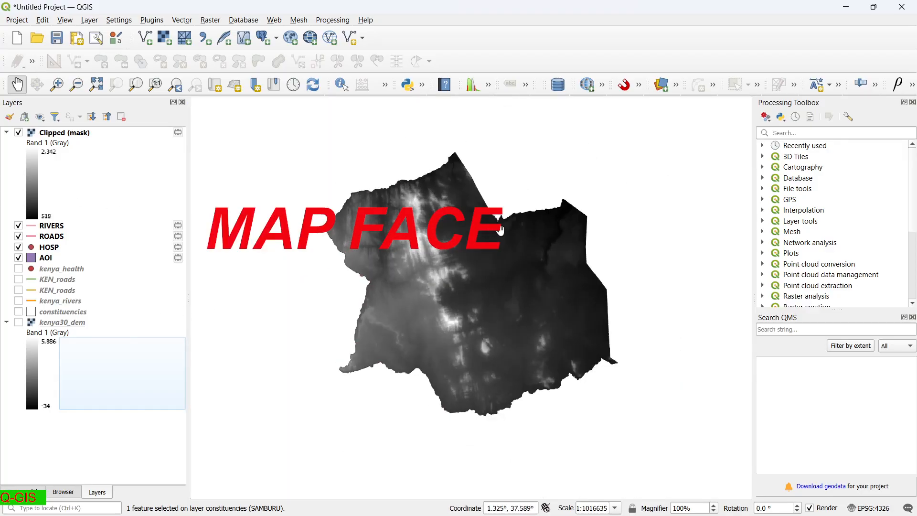
scroll(499, 229, up, 3)
scroll(499, 229, down, 1)
scroll(455, 284, down, 2)
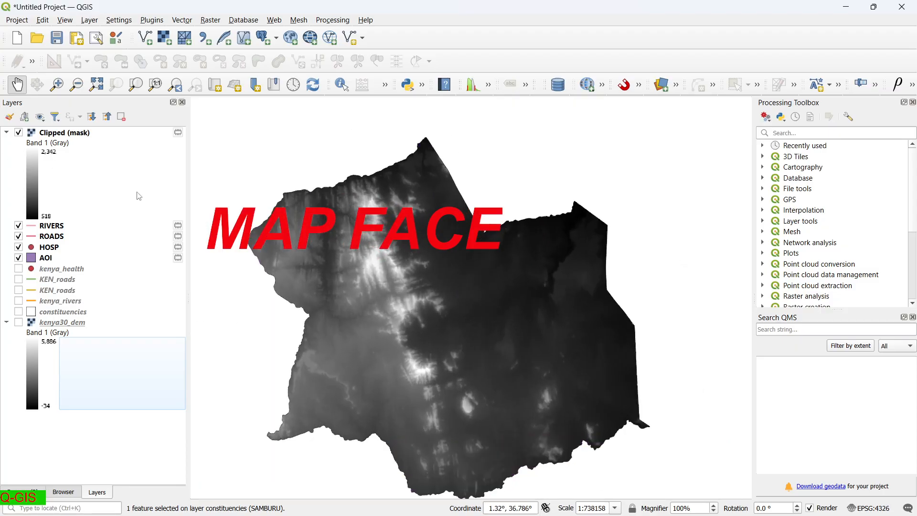
scroll(400, 353, down, 1)
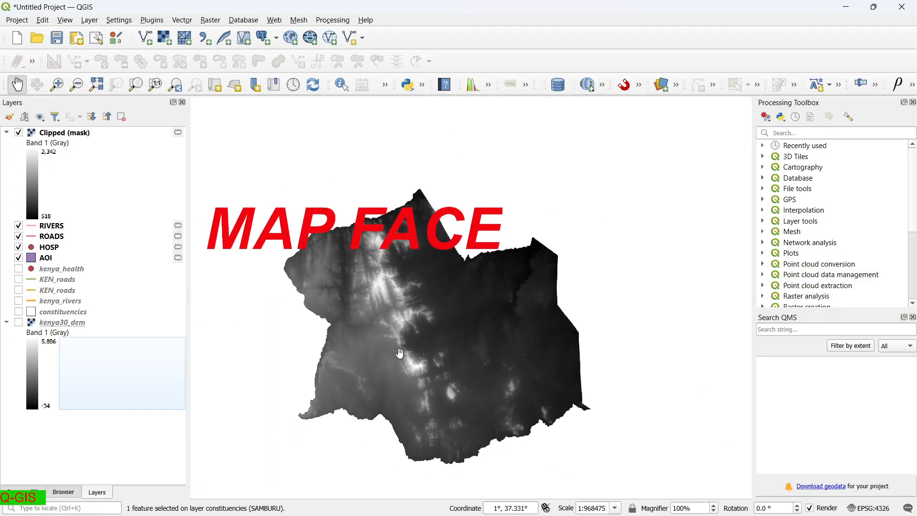
scroll(473, 431, up, 1)
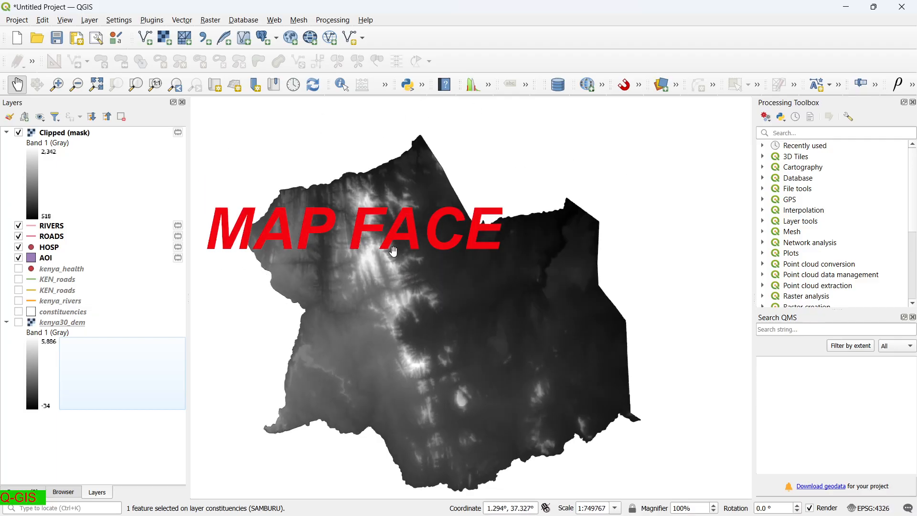
scroll(393, 250, up, 2)
scroll(394, 250, down, 2)
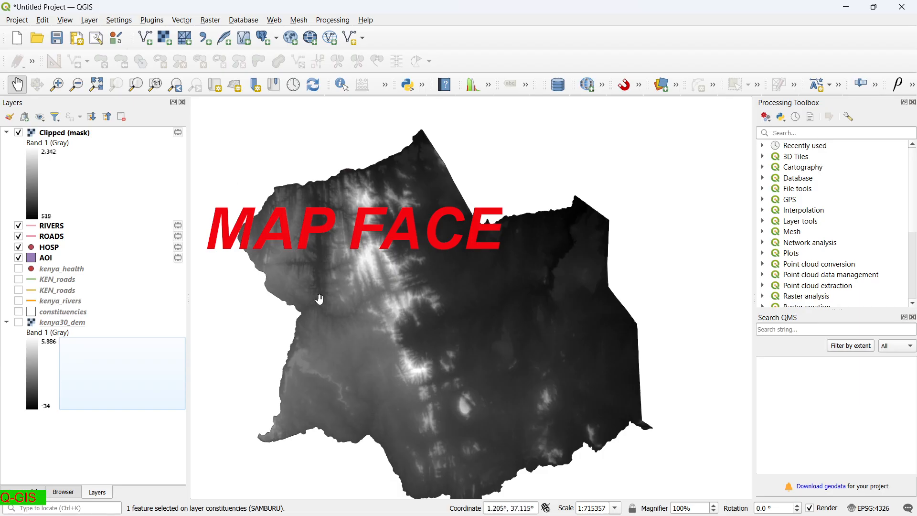
scroll(317, 306, up, 2)
scroll(317, 305, down, 3)
scroll(367, 357, up, 2)
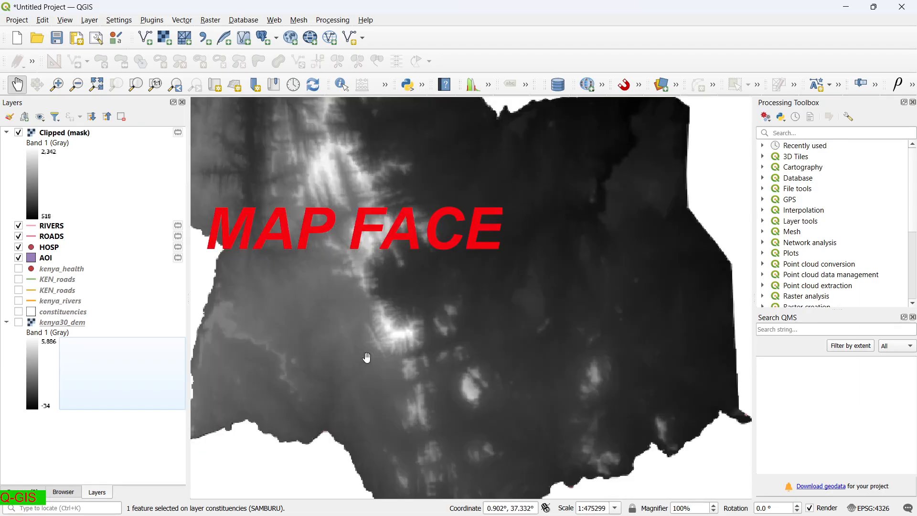
scroll(367, 357, down, 3)
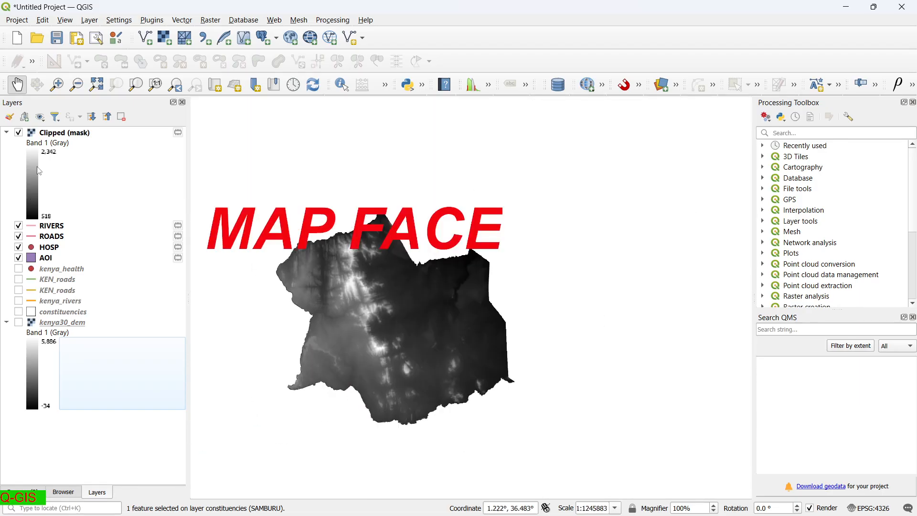
click(33, 178)
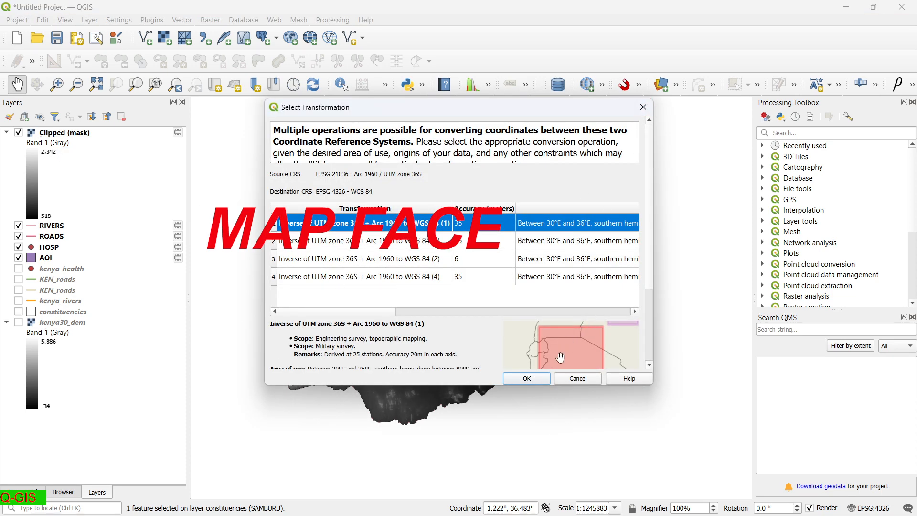
Accept the default transformation and render Clipped (mask) as singleband pseudocolor with the Turbo ramp.
click(535, 380)
double_click(31, 204)
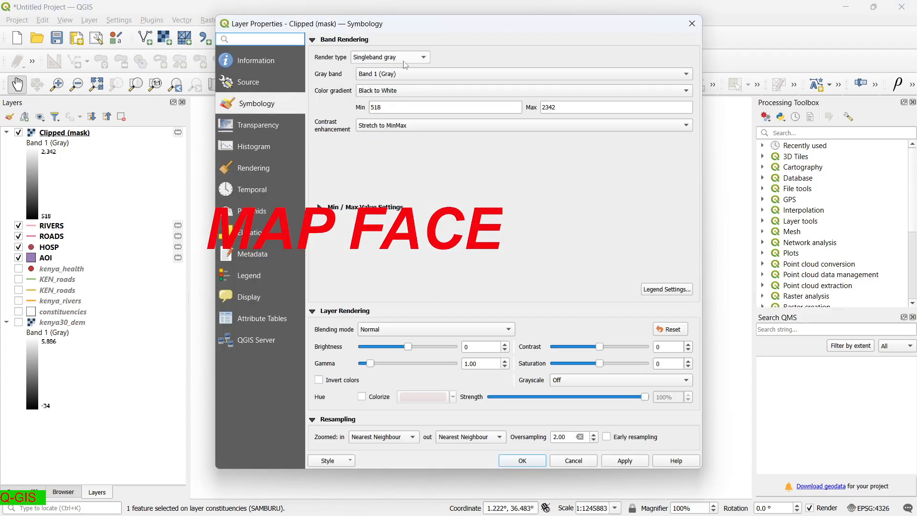
click(424, 57)
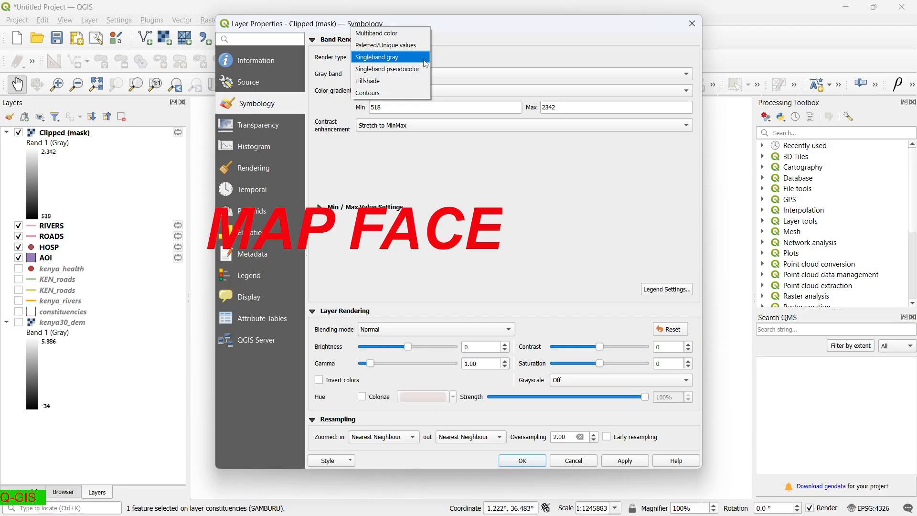
click(424, 69)
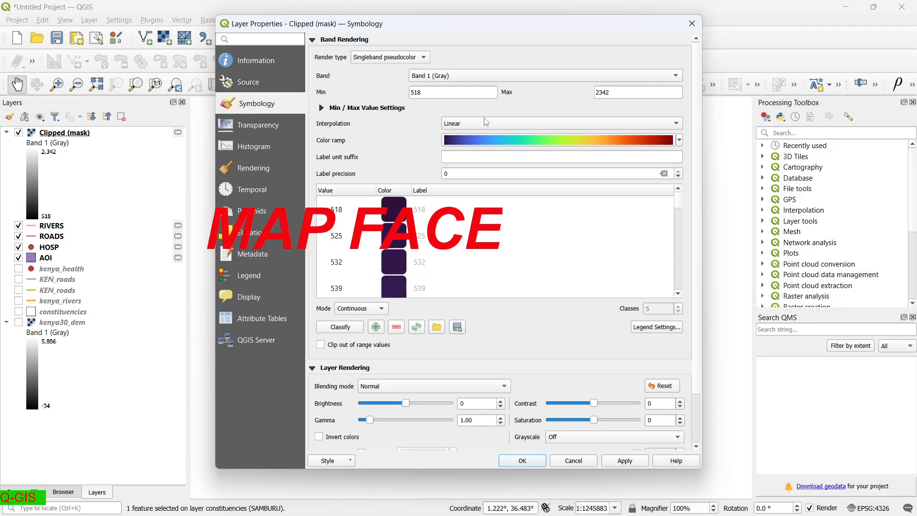
click(679, 141)
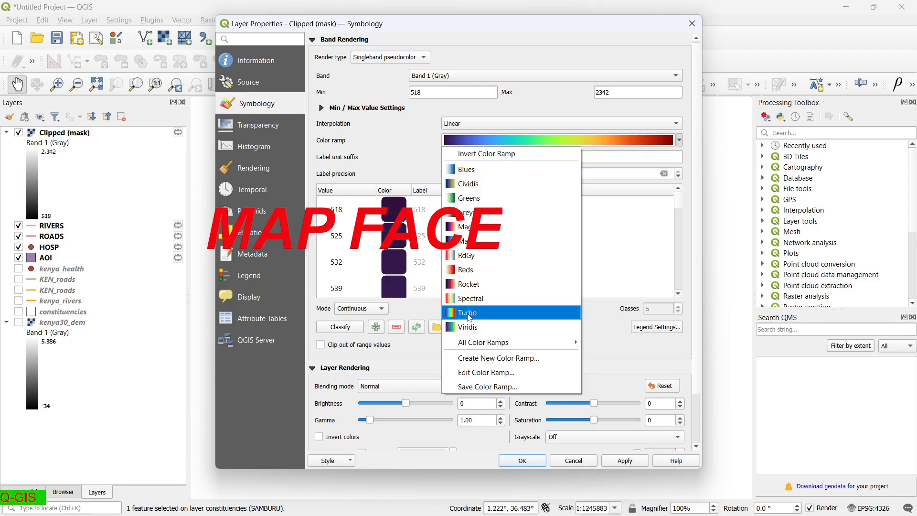
mouse_move(540, 350)
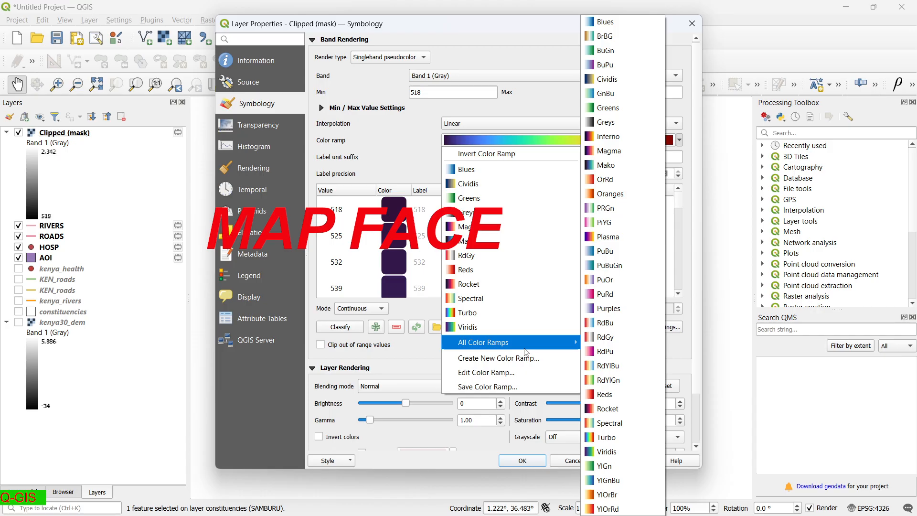
click(450, 313)
click(623, 460)
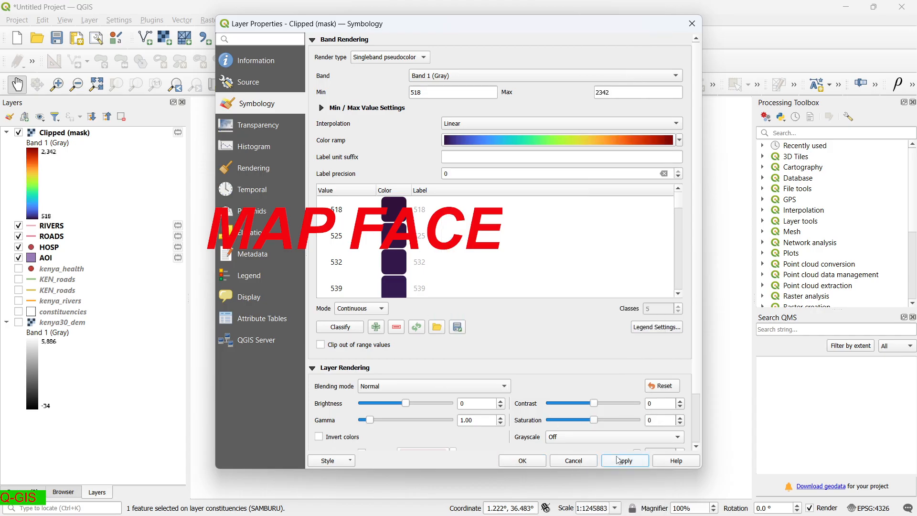
click(522, 461)
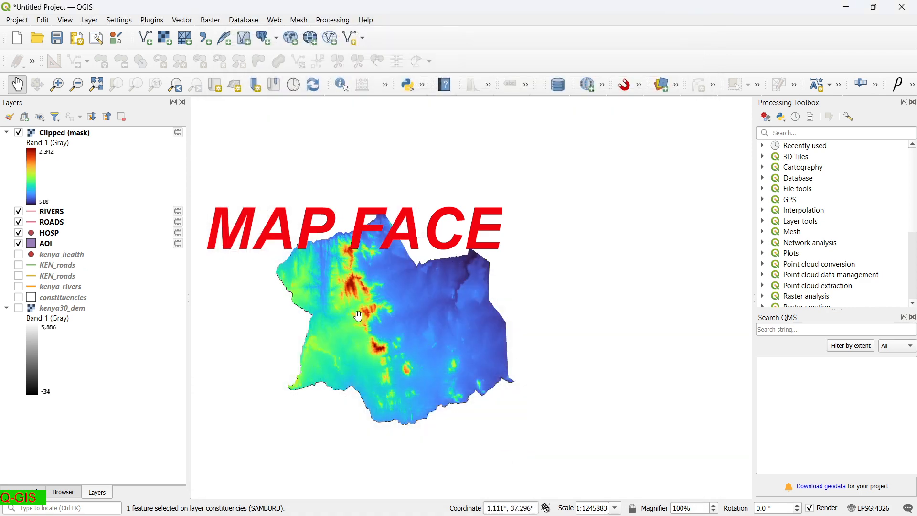
Reopen the Clipped (mask) properties and reapply the colour ramp to the DEM.
scroll(353, 315, up, 1)
scroll(354, 315, down, 1)
scroll(353, 315, up, 1)
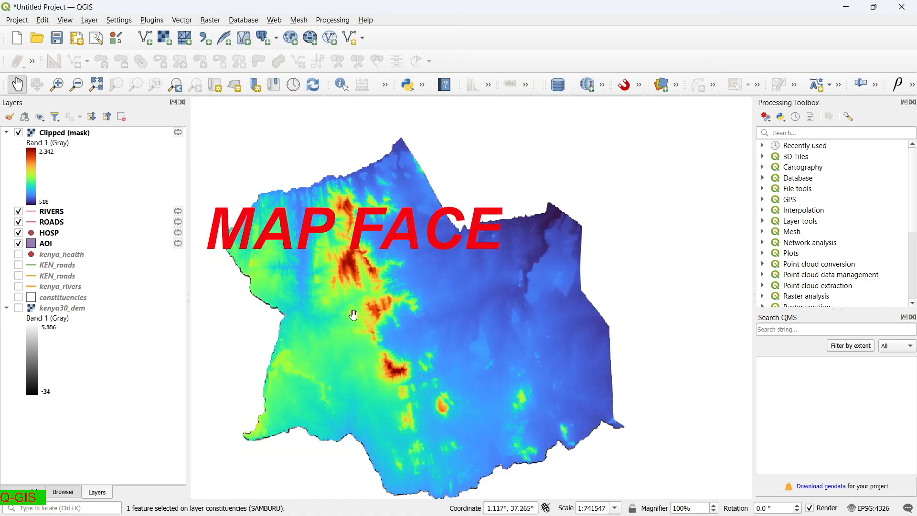
scroll(310, 339, down, 1)
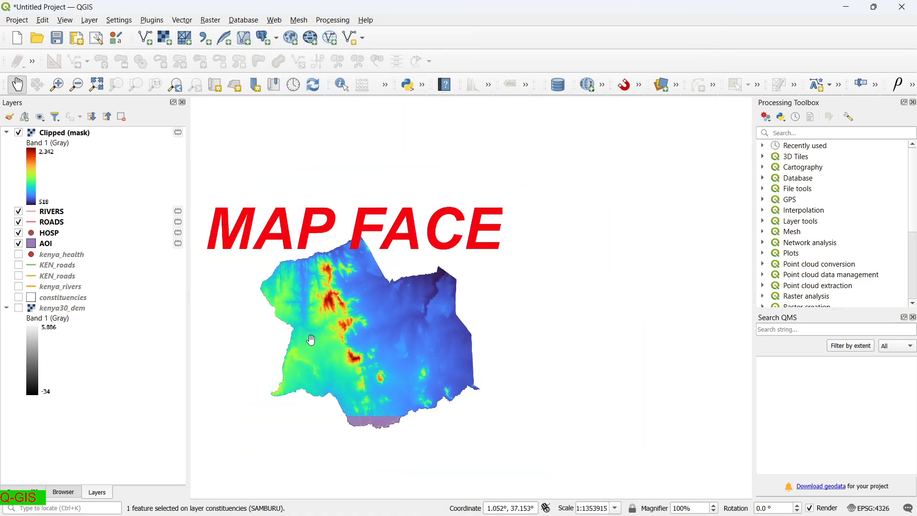
scroll(310, 339, up, 1)
scroll(311, 339, down, 1)
scroll(318, 325, up, 1)
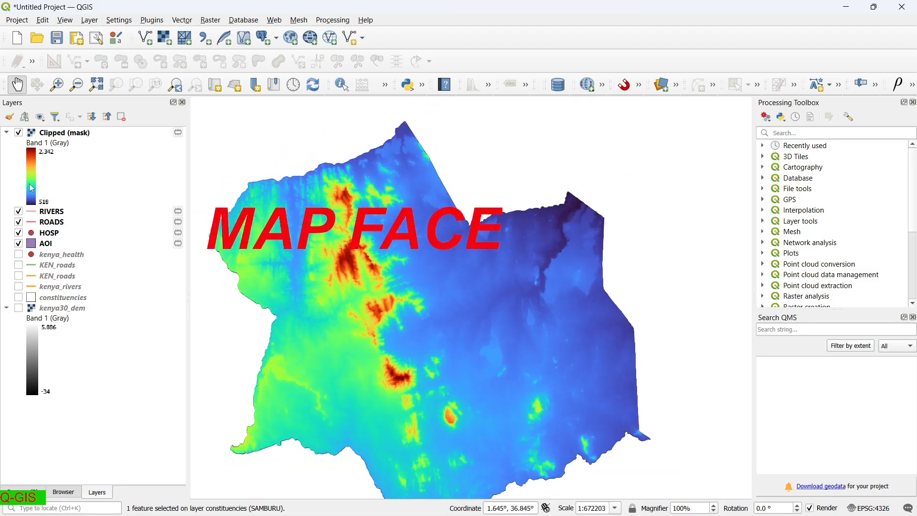
double_click(29, 197)
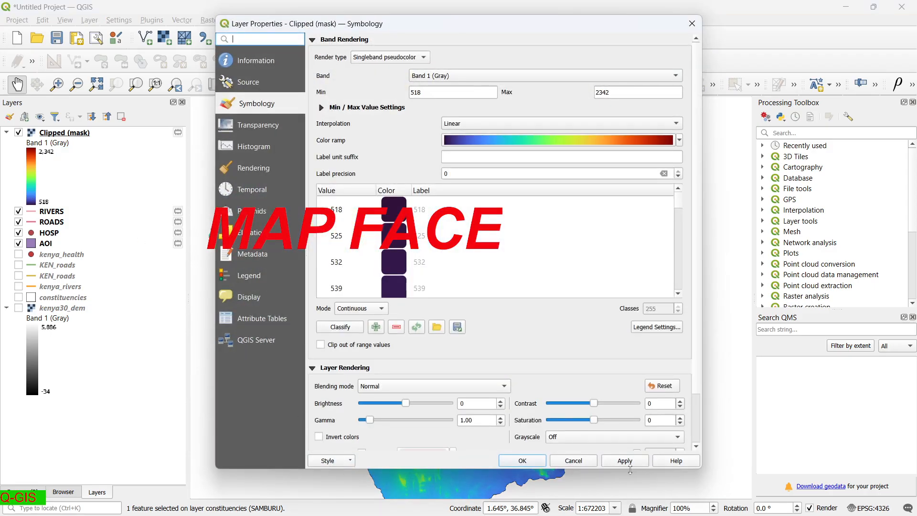
click(613, 463)
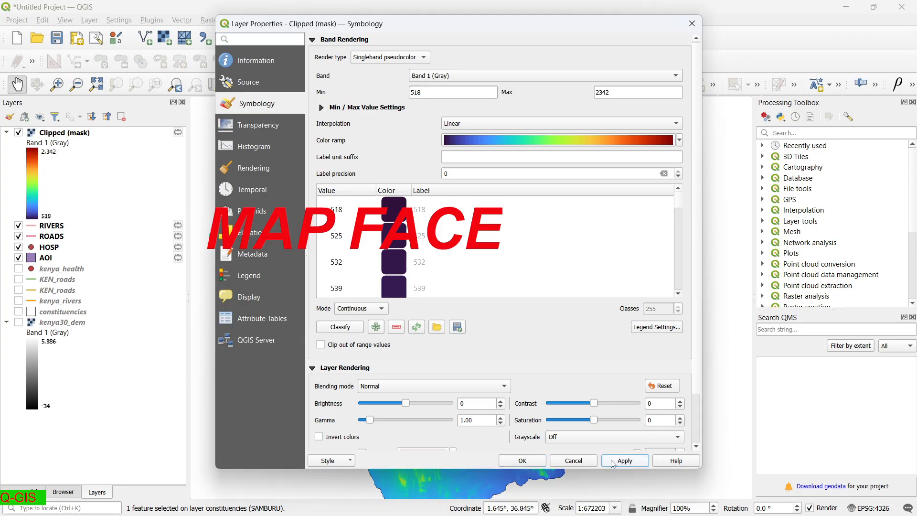
click(516, 461)
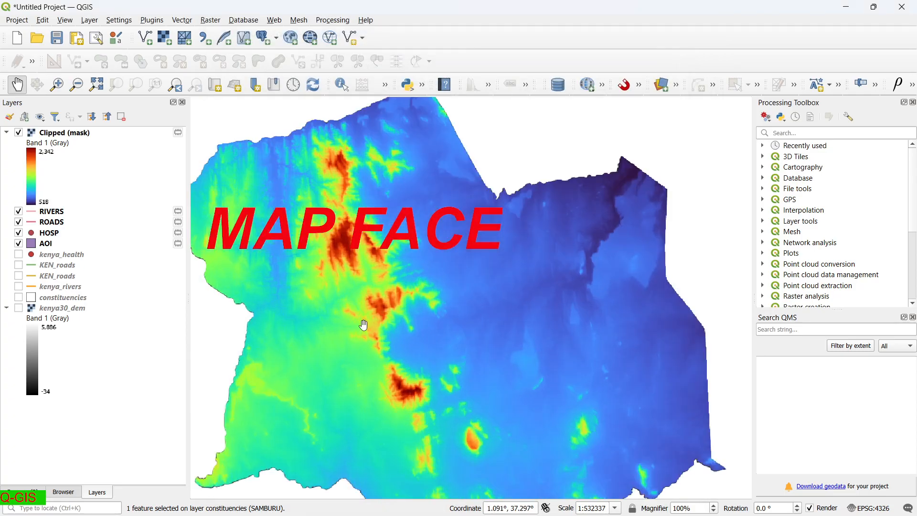
Move the Clipped (mask) layer below the HOSP, ROADS and RIVERS layers.
scroll(364, 326, down, 1)
drag(363, 325, 465, 299)
scroll(395, 287, down, 1)
scroll(395, 287, up, 2)
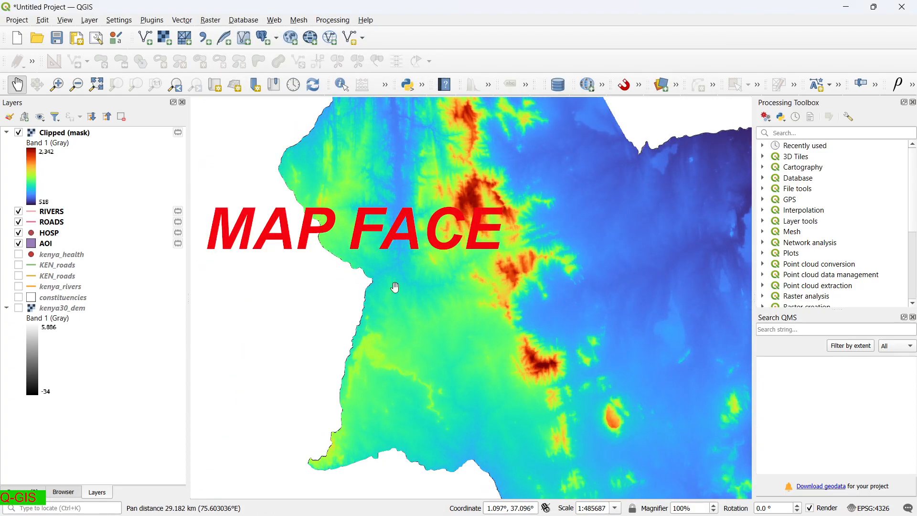
scroll(395, 287, down, 2)
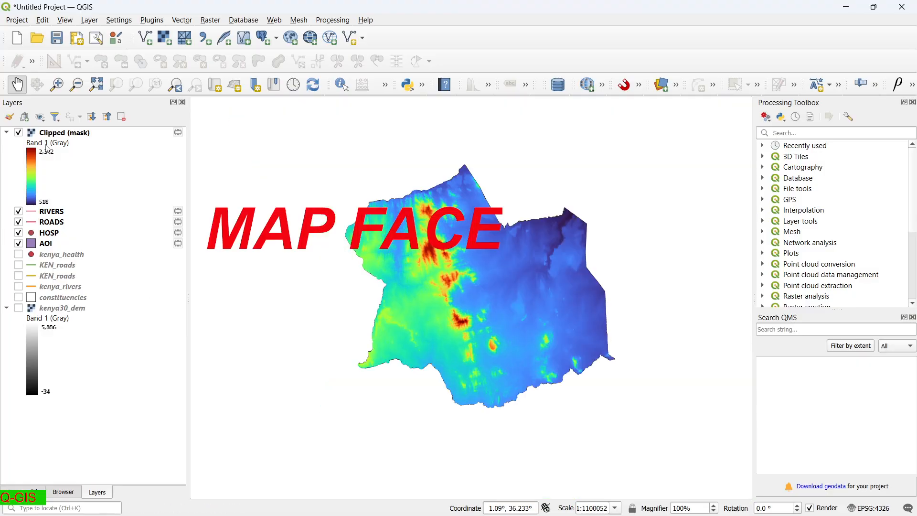
drag(50, 134, 42, 246)
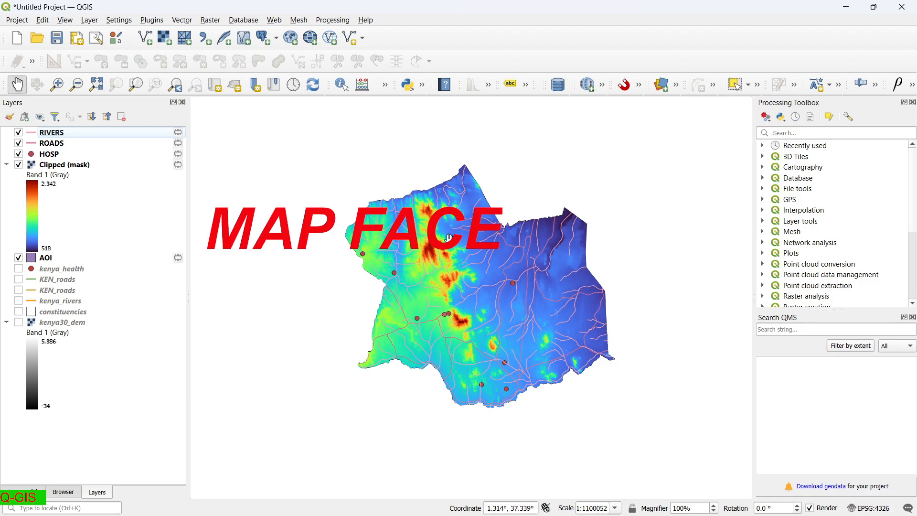
Colour the ROADS layer bright red in its symbology settings.
scroll(449, 238, up, 1)
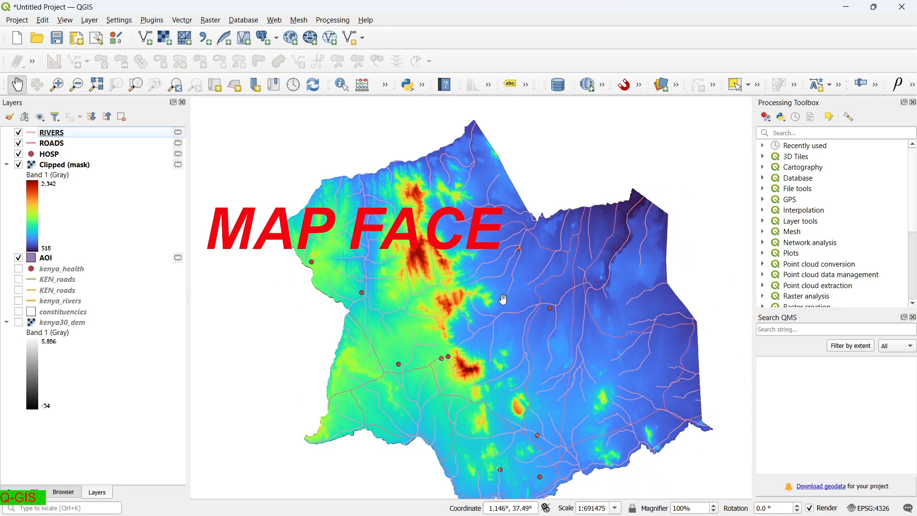
scroll(503, 301, down, 2)
scroll(503, 301, up, 2)
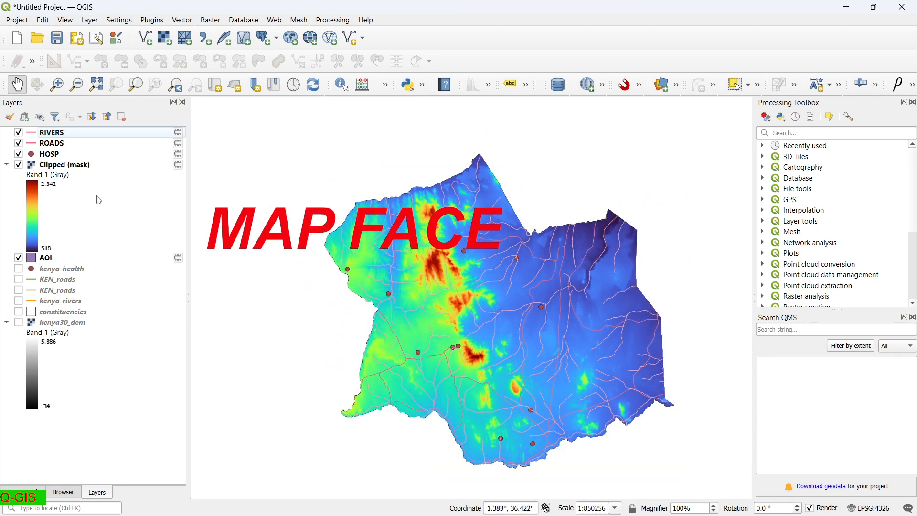
click(33, 144)
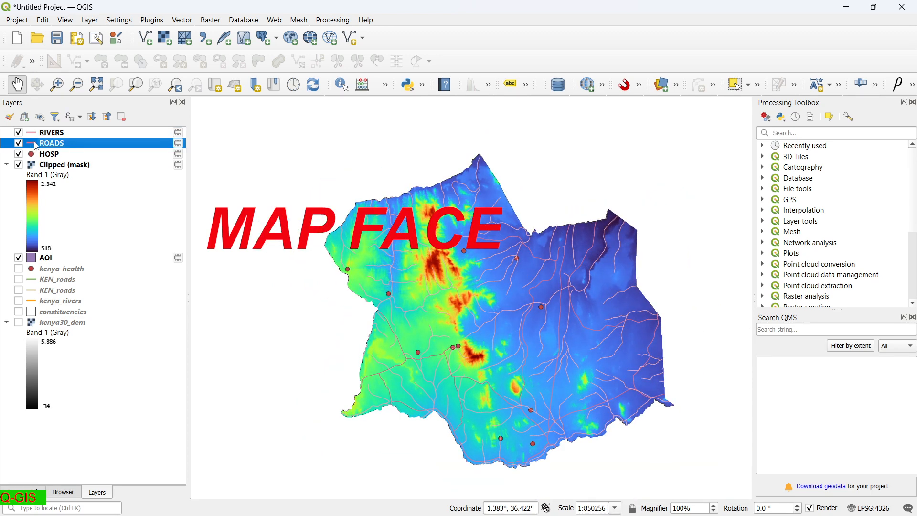
double_click(37, 144)
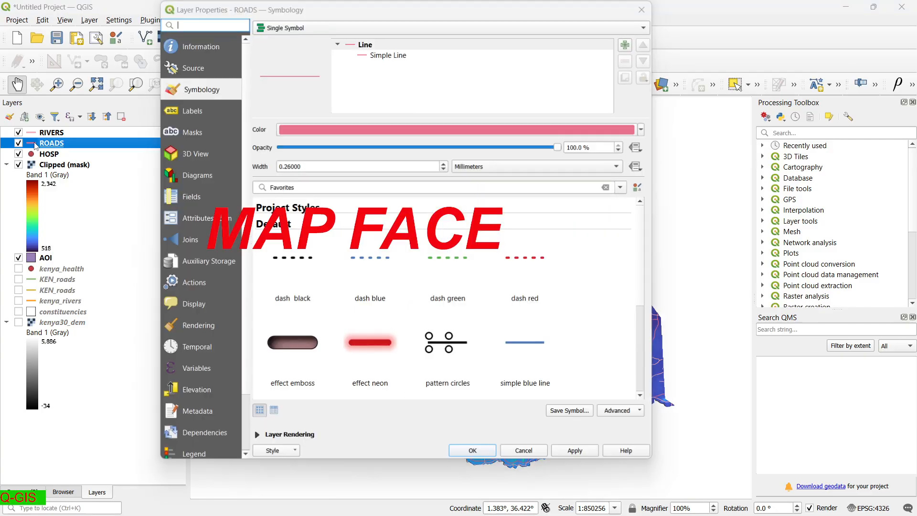
click(643, 134)
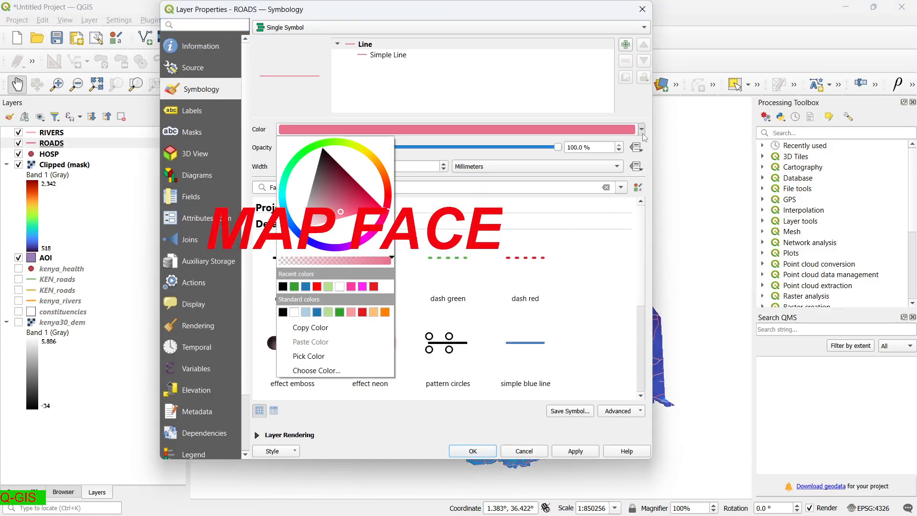
click(390, 197)
click(377, 196)
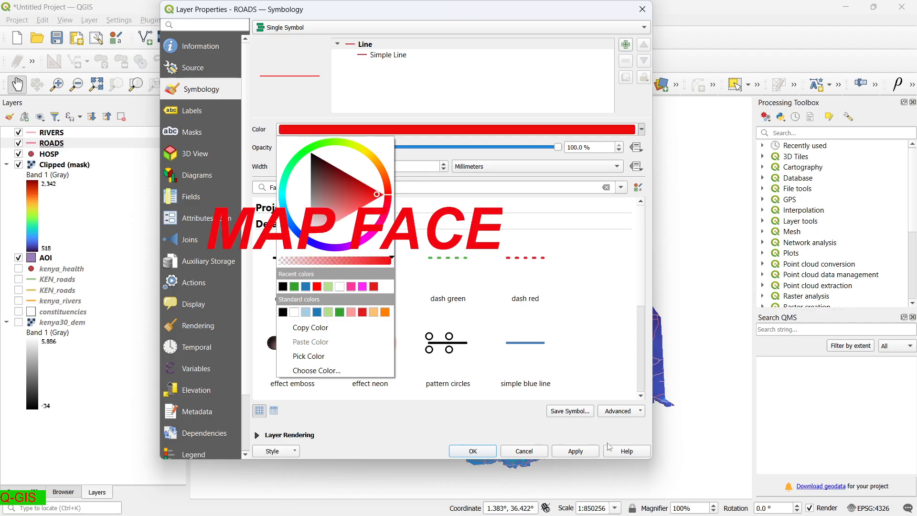
click(583, 456)
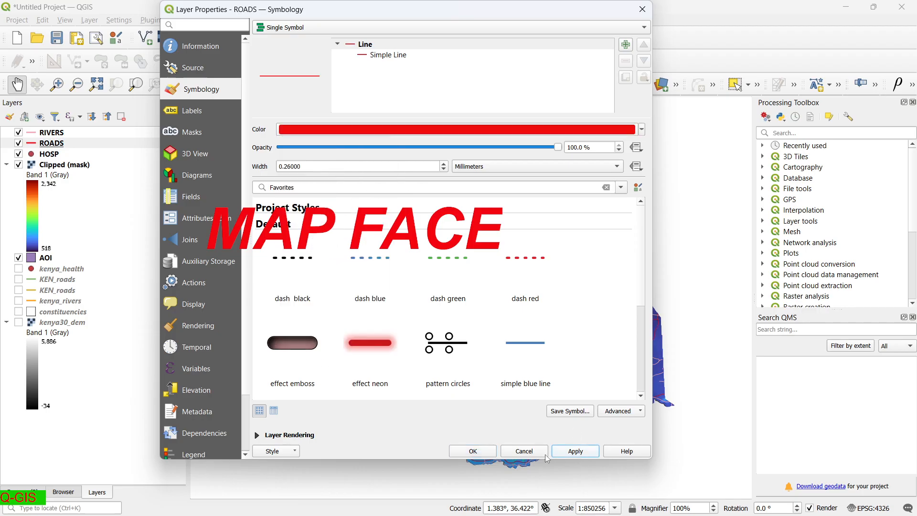
Raise the ROADS line width to 0.86 mm and close its properties.
click(445, 165)
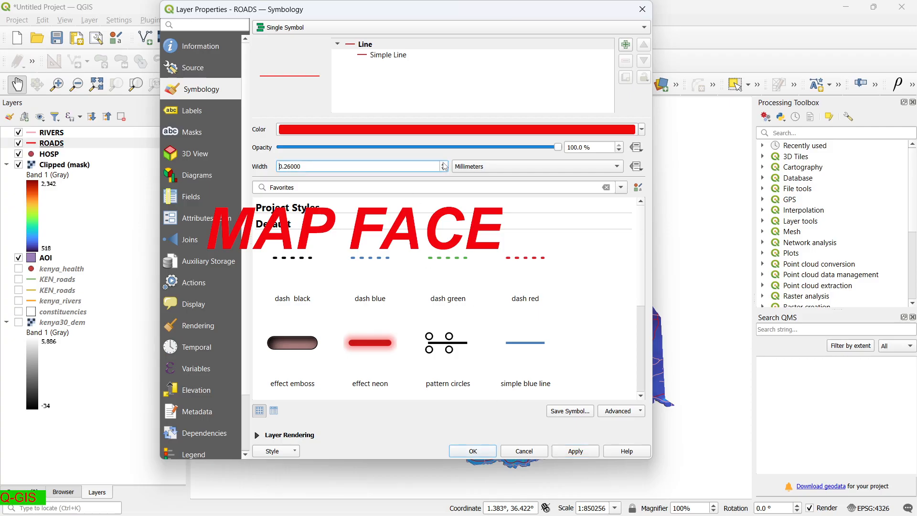
scroll(444, 166, up, 3)
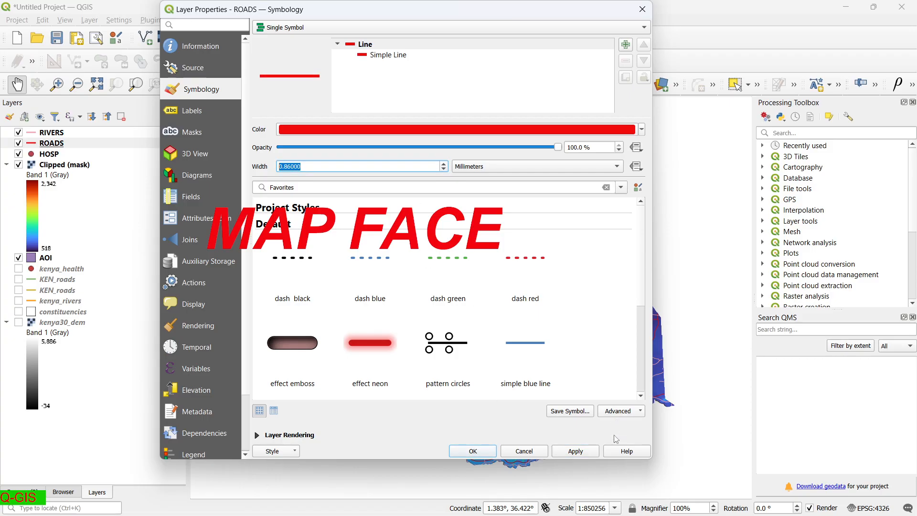
click(578, 450)
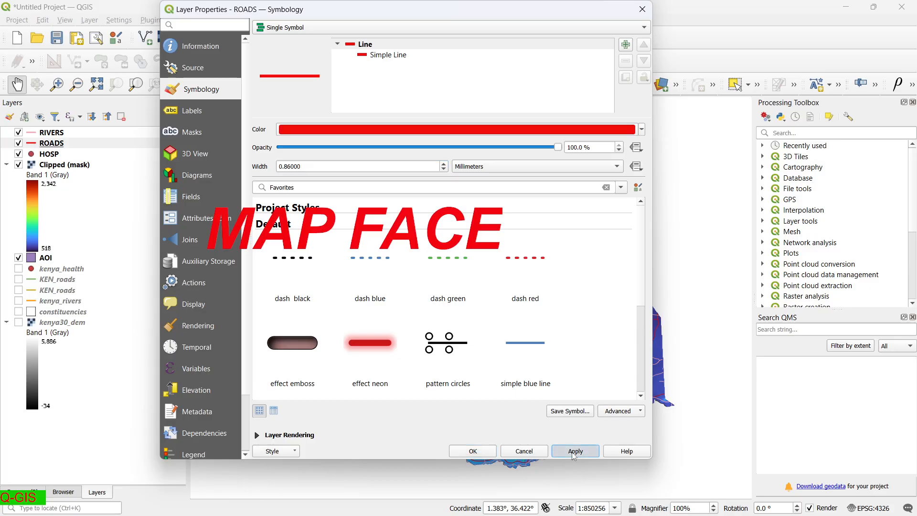
click(477, 453)
scroll(502, 367, down, 2)
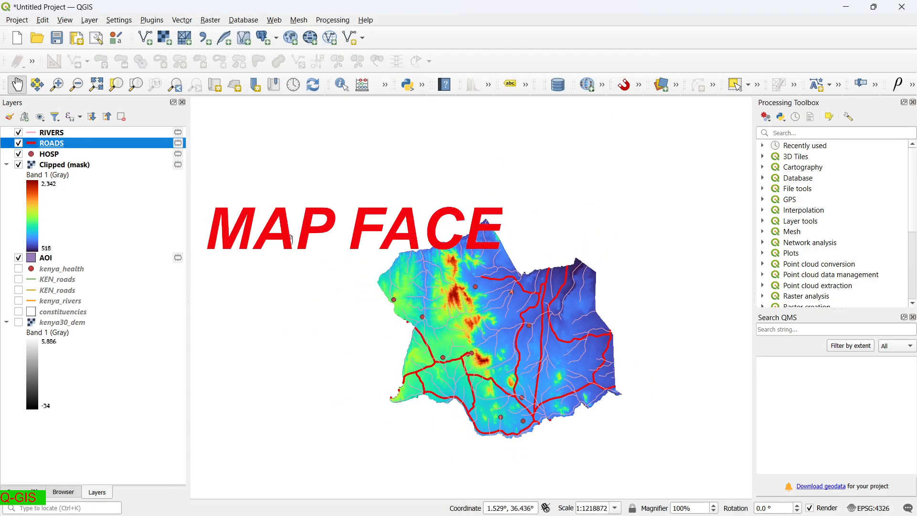
click(33, 136)
Draw the RIVERS layer in blue with a 0.66 mm line width.
double_click(34, 135)
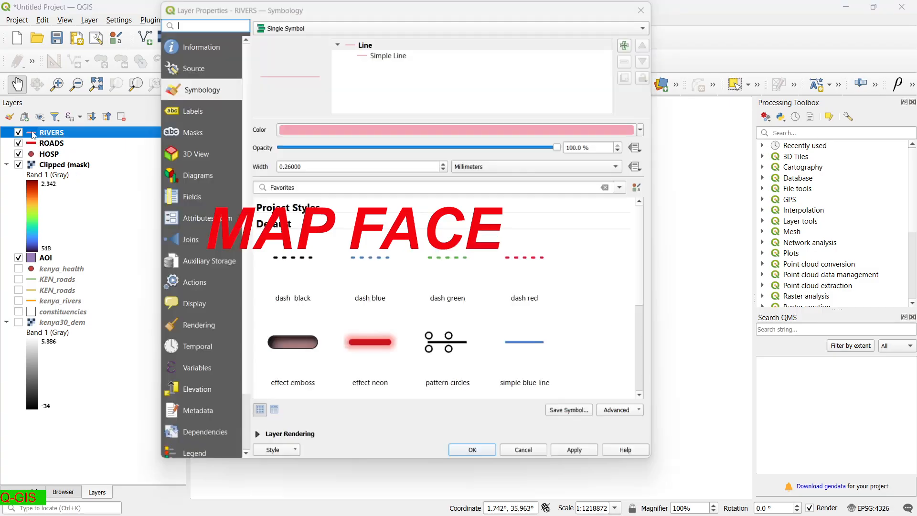
click(641, 129)
drag(307, 247, 330, 232)
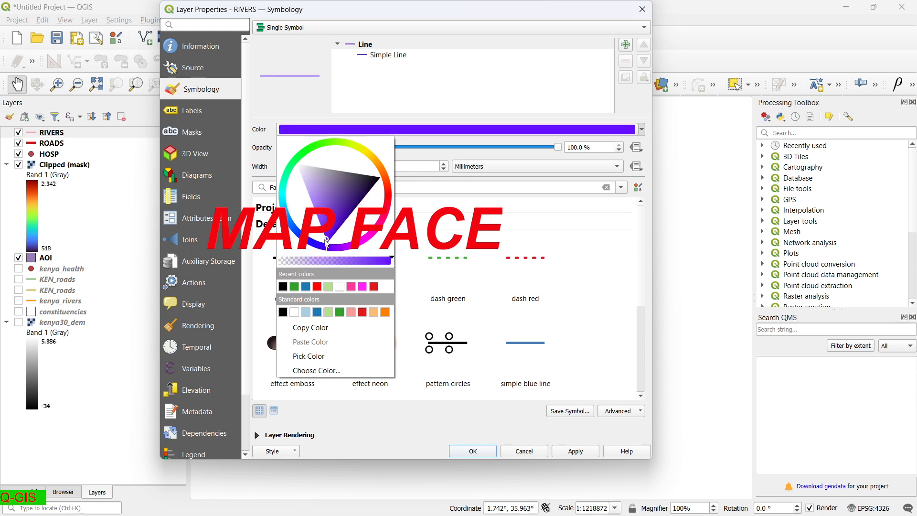
click(307, 245)
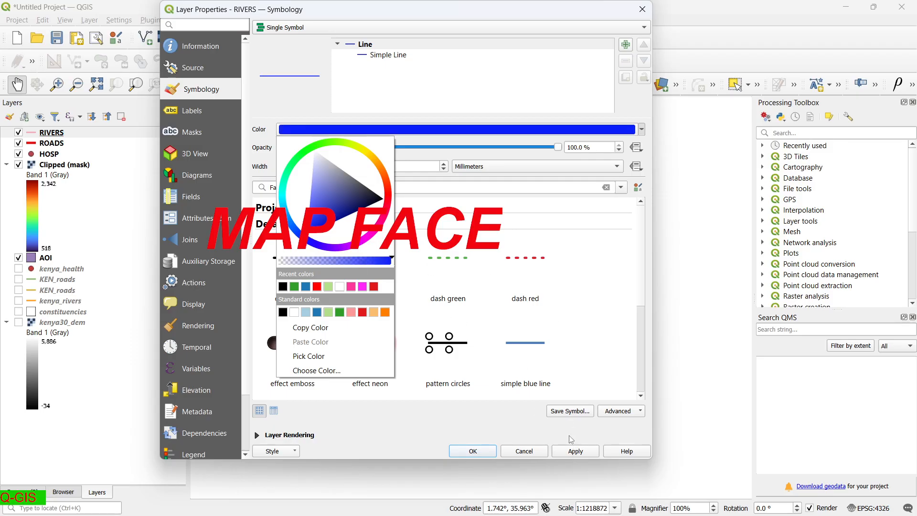
click(574, 451)
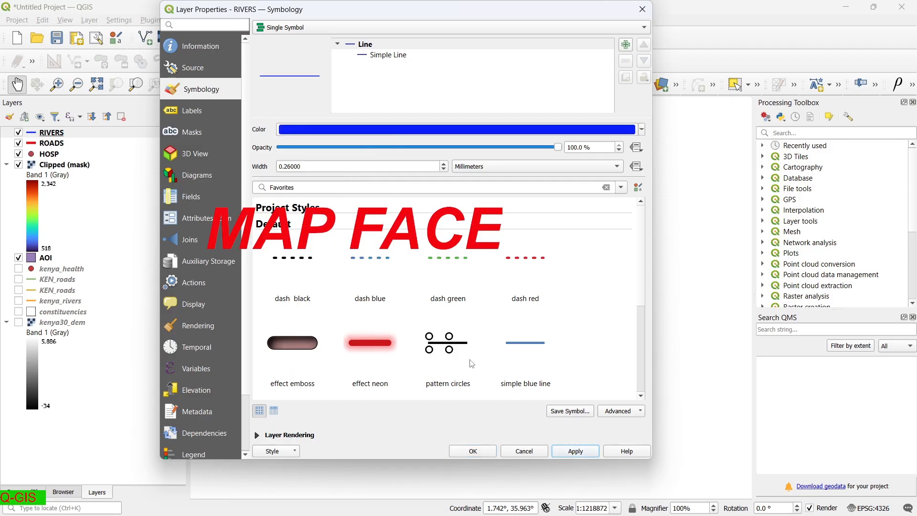
click(444, 163)
click(443, 164)
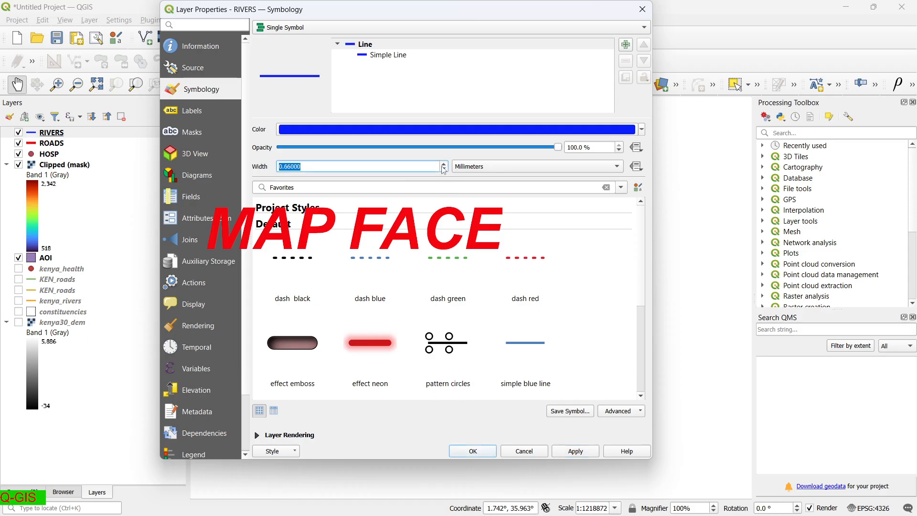
click(568, 450)
click(472, 451)
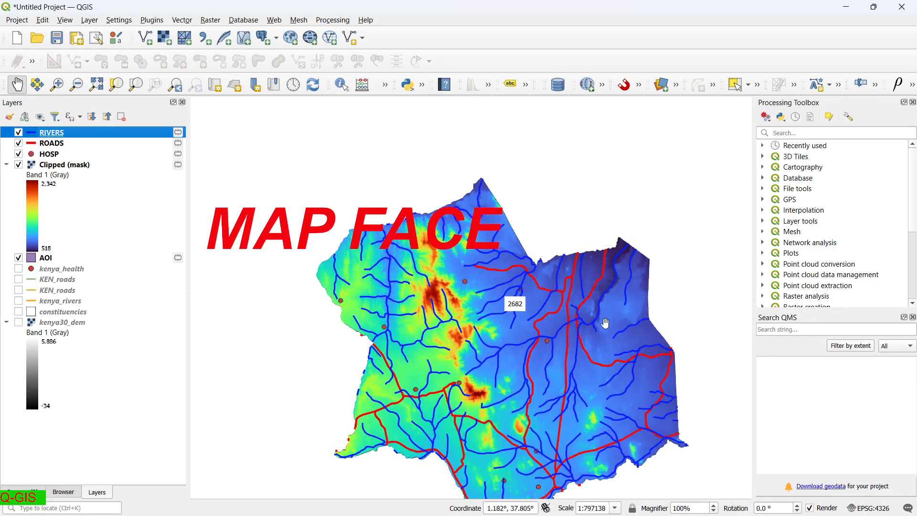
Drag RIVERS below ROADS so the red roads draw over the blue rivers.
scroll(532, 337, up, 5)
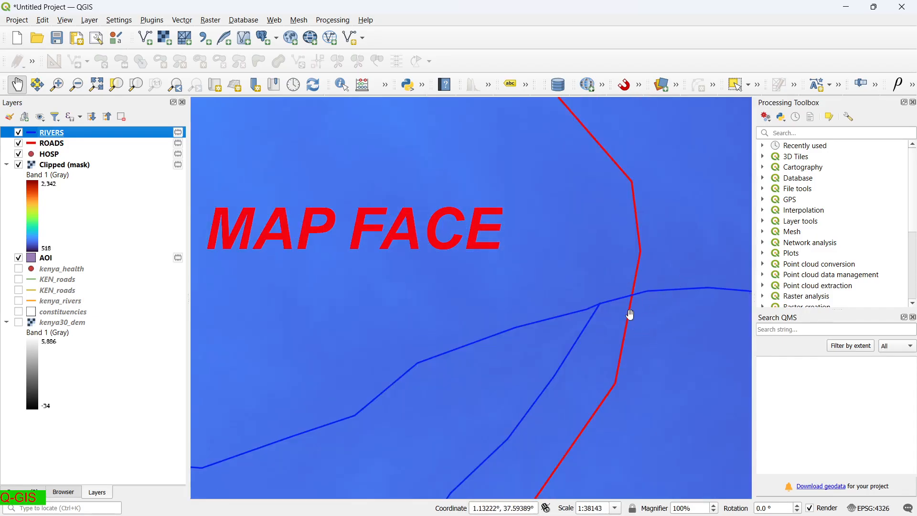
scroll(525, 375, down, 3)
scroll(524, 375, down, 4)
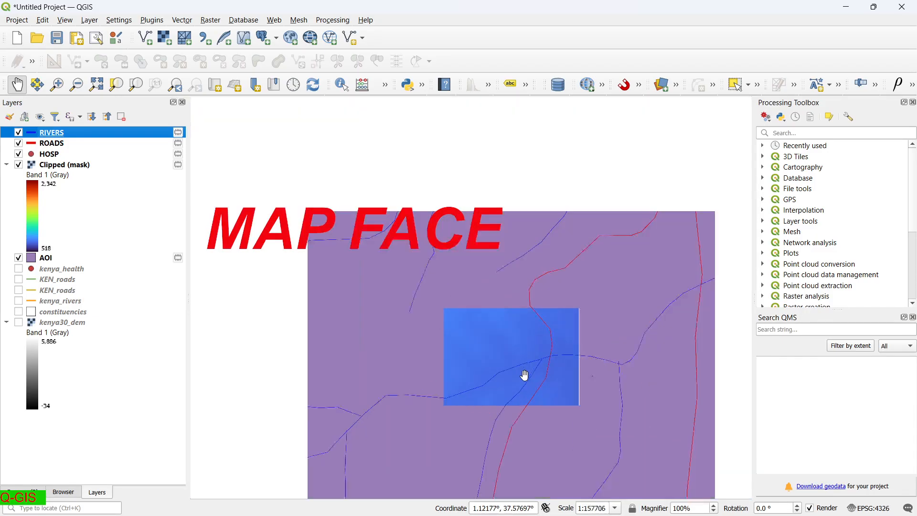
scroll(614, 450, down, 1)
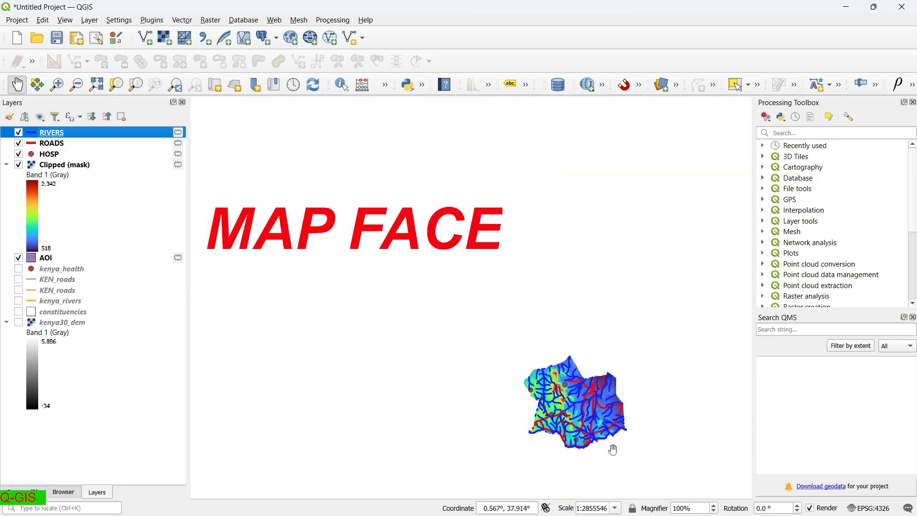
scroll(613, 450, up, 2)
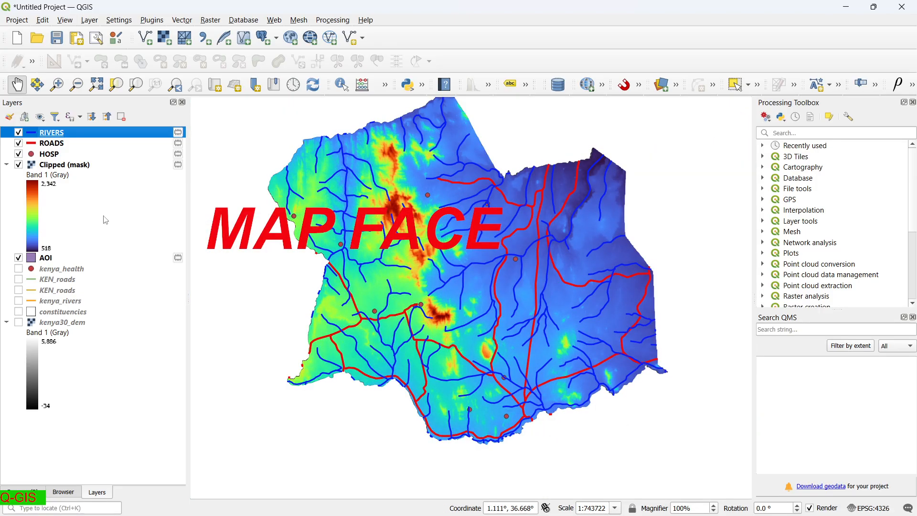
drag(58, 132, 59, 147)
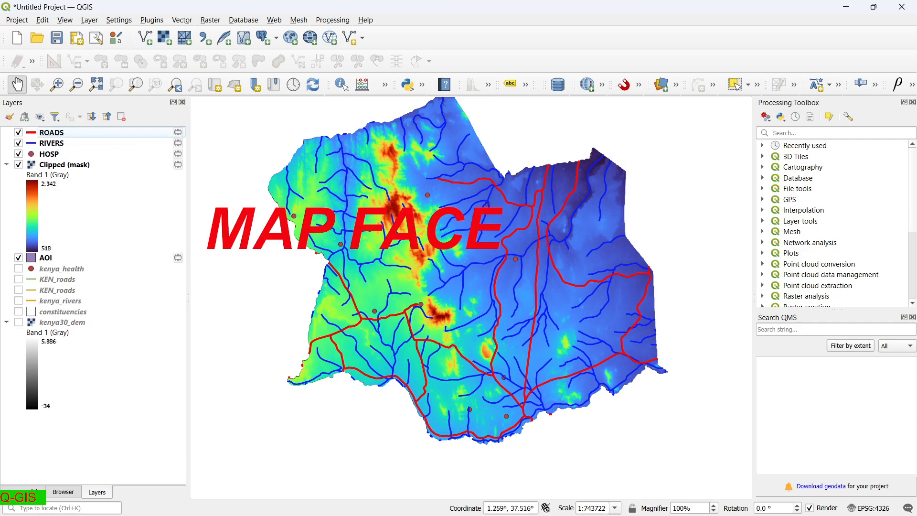
scroll(457, 228, up, 1)
scroll(440, 277, down, 2)
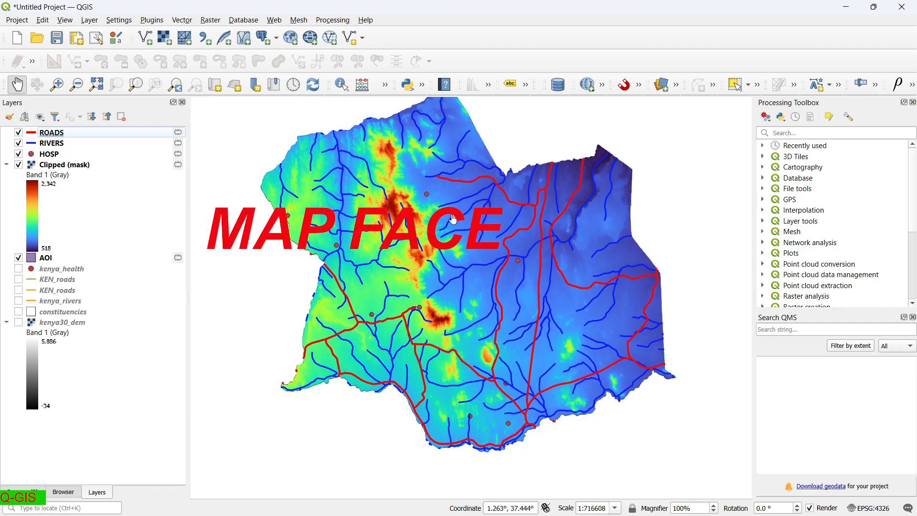
scroll(440, 277, up, 2)
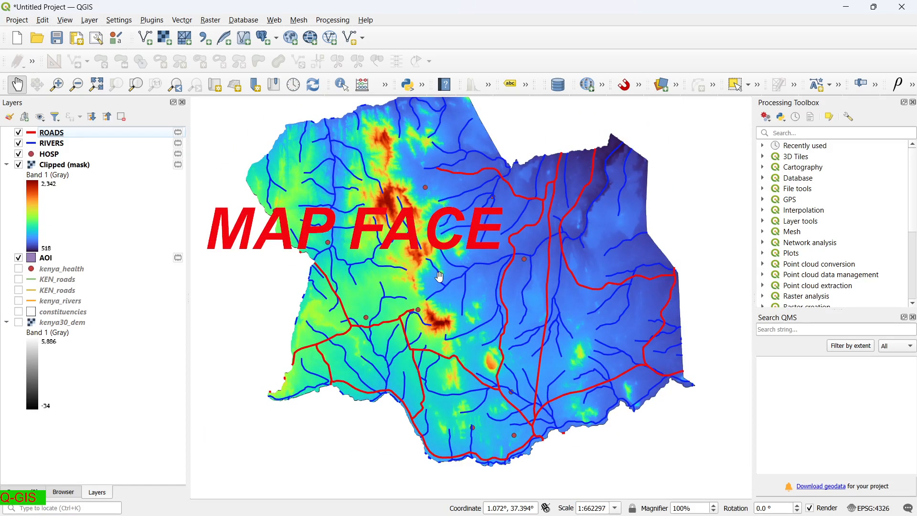
scroll(440, 277, up, 1)
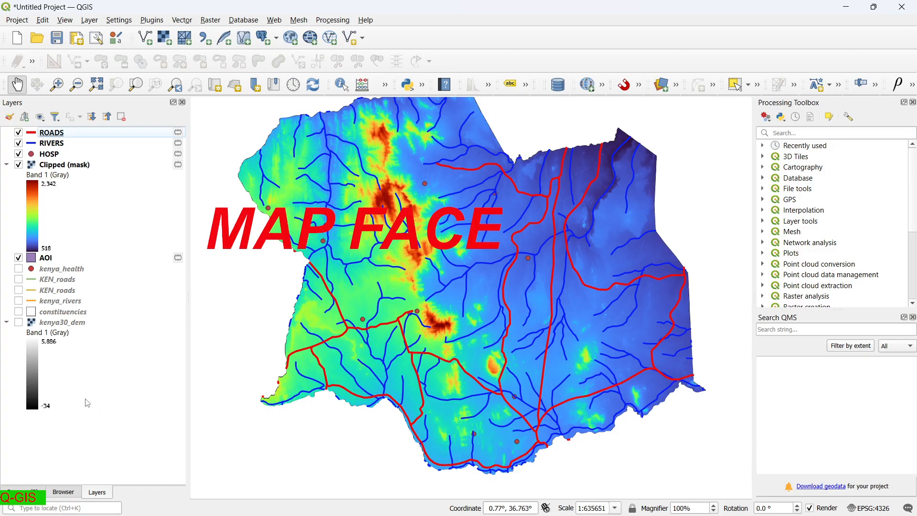
scroll(434, 201, up, 1)
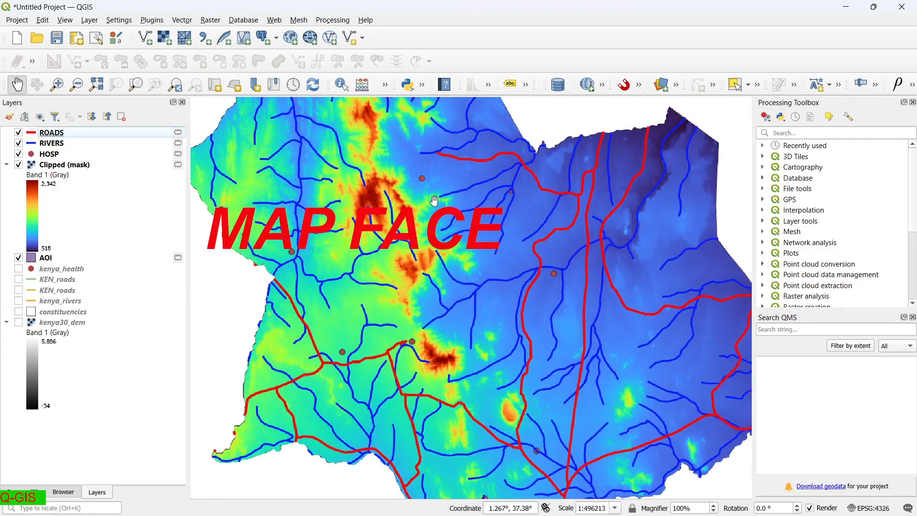
scroll(434, 200, down, 2)
click(18, 20)
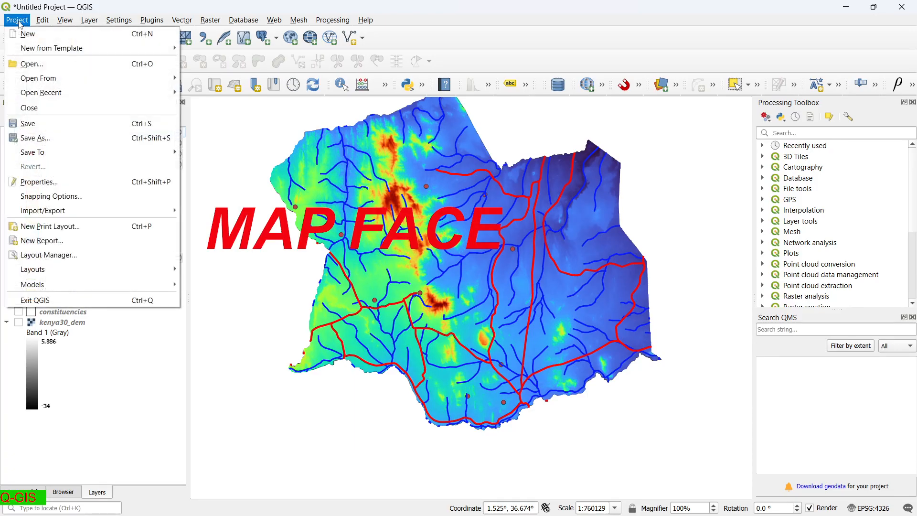
Create a new print layout named AOI.
click(67, 227)
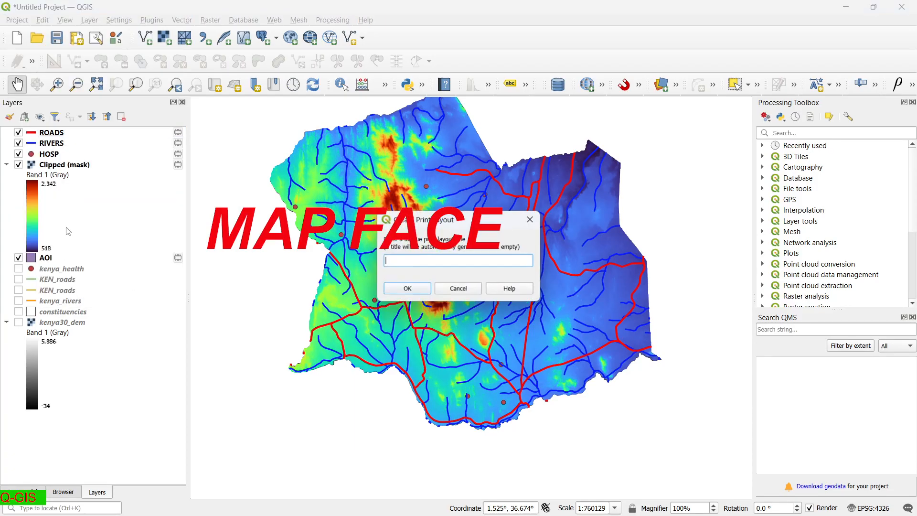
click(425, 287)
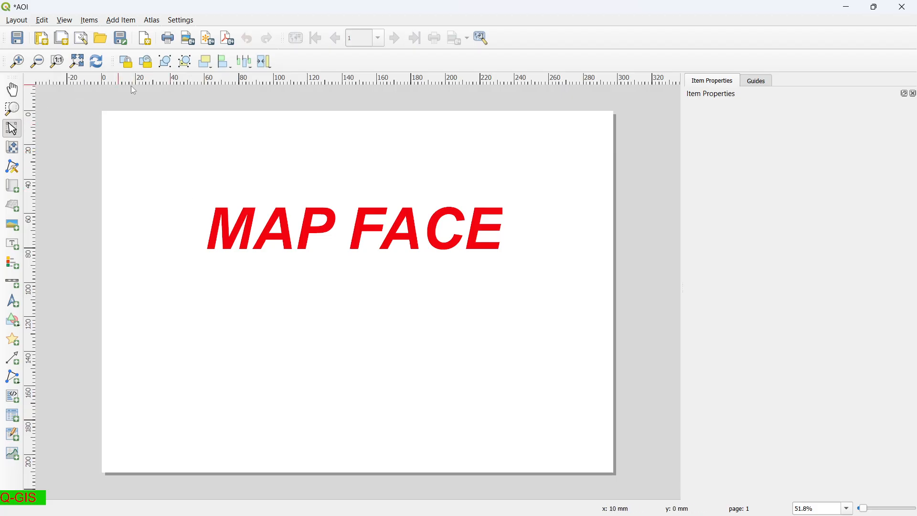
click(127, 23)
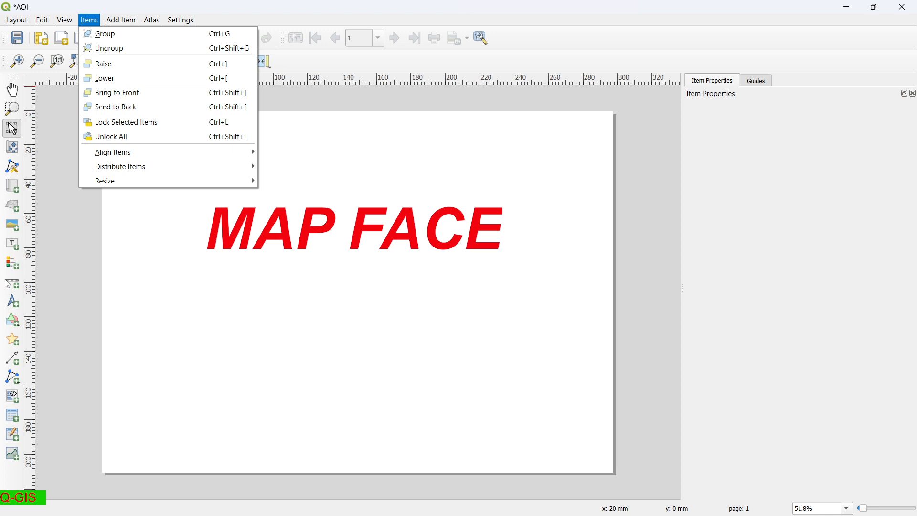
click(66, 294)
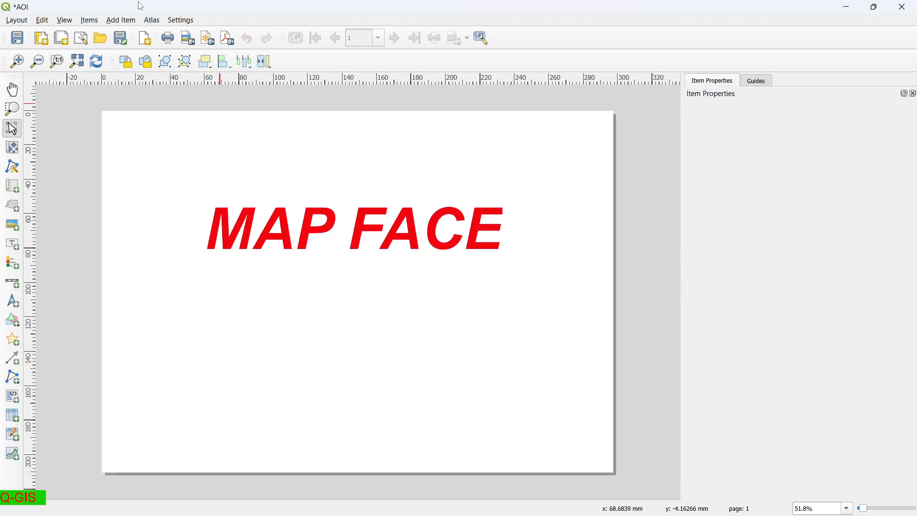
Add a map item drawn from the page's top-left corner, then shorten its frame.
click(118, 20)
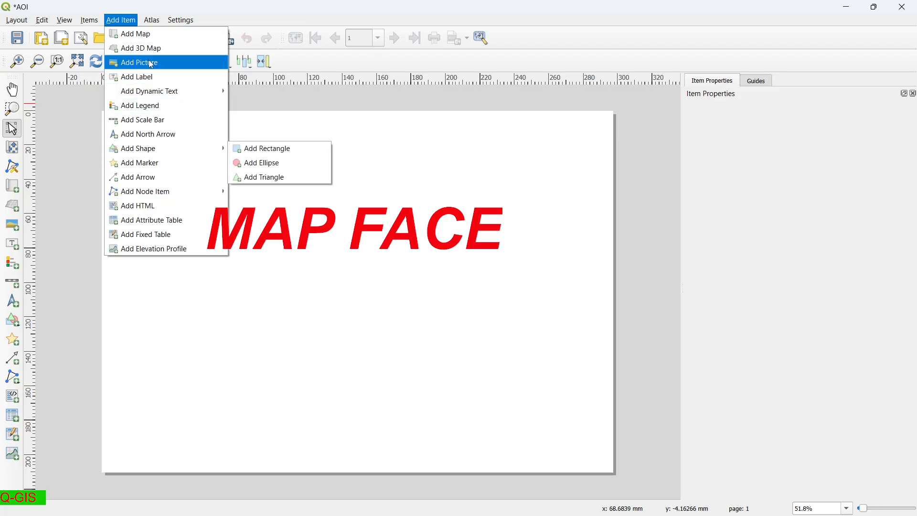
click(144, 36)
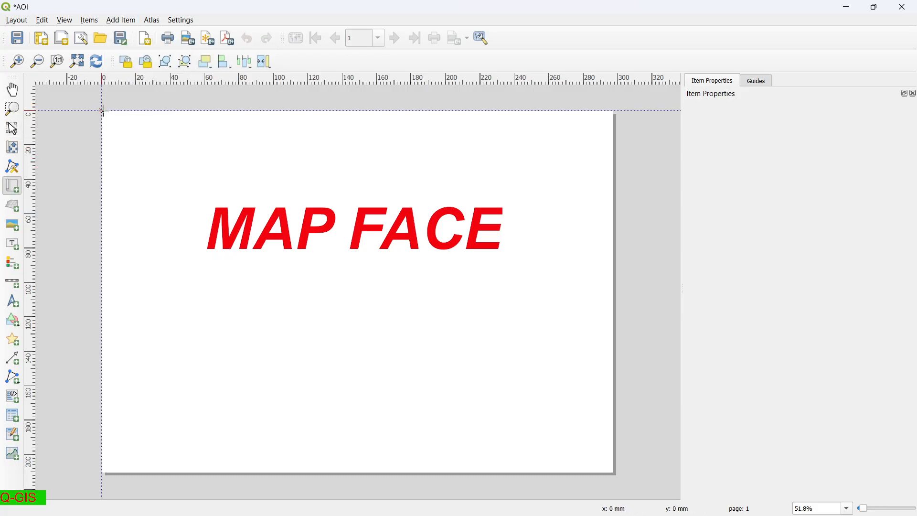
drag(102, 112, 443, 456)
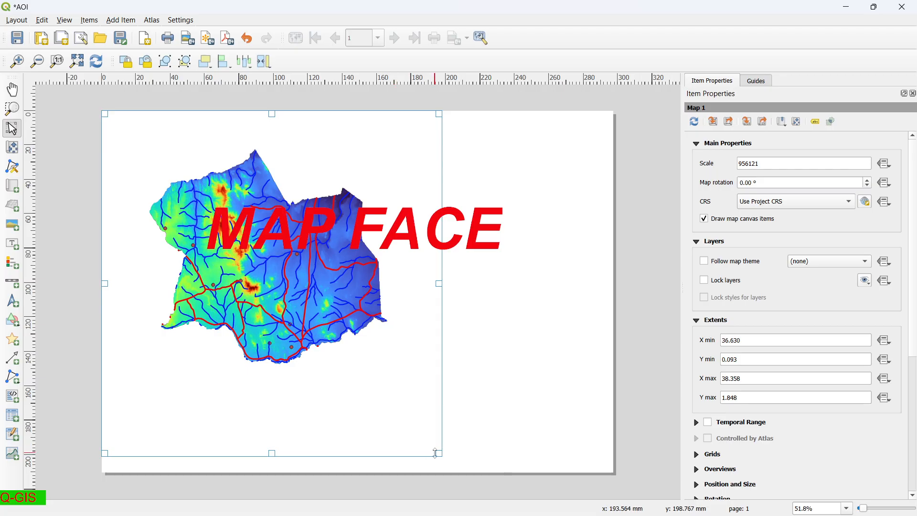
drag(440, 454, 433, 397)
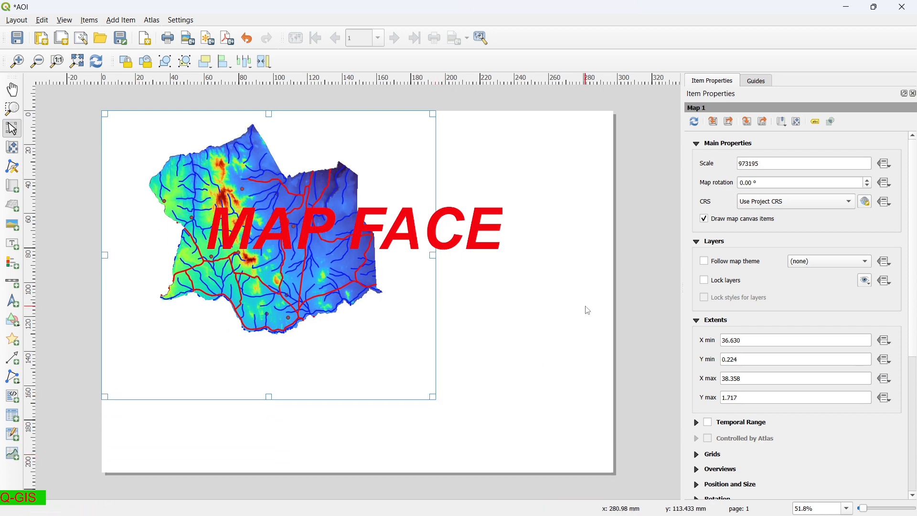
Try map scales between 500000 and 5000000, settling on 1:790000 for the layout map.
click(799, 158)
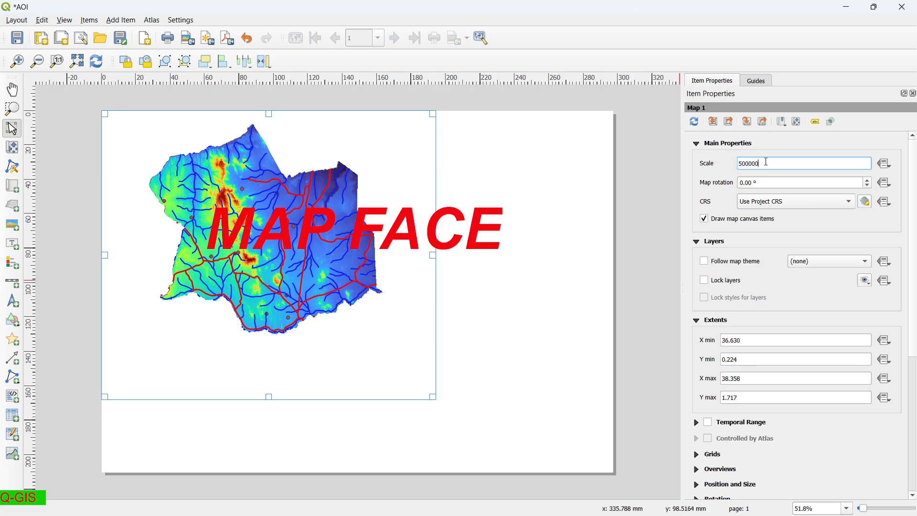
key(Return)
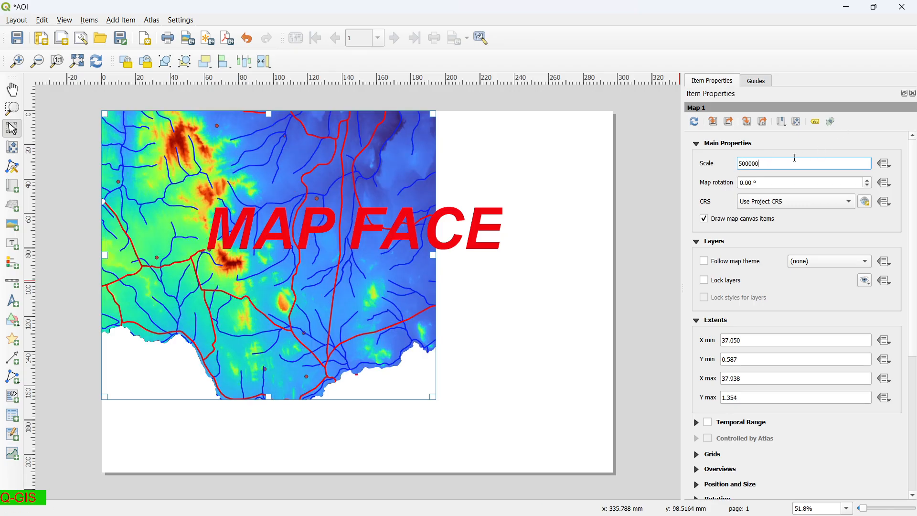
key(Return)
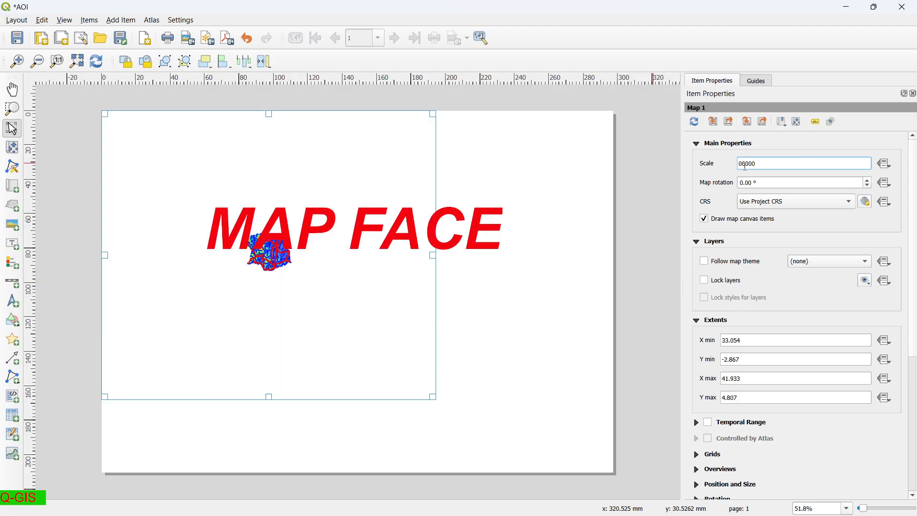
key(Return)
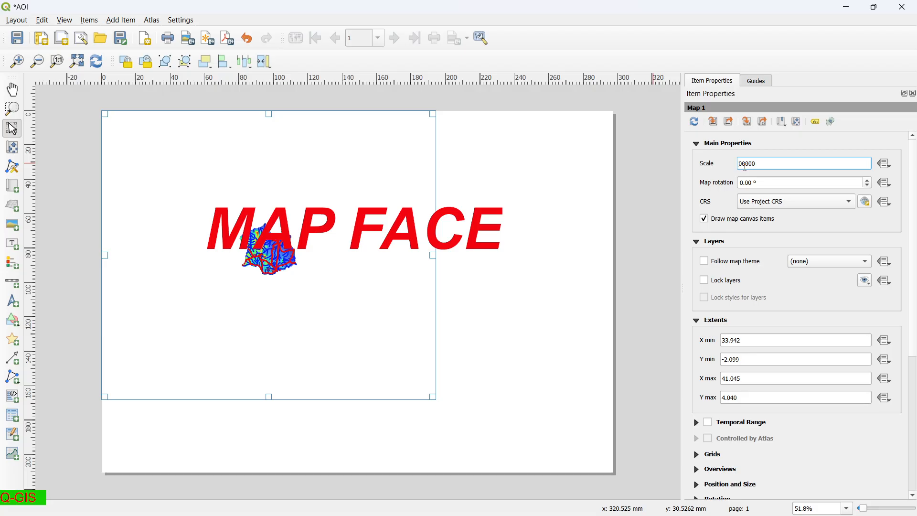
key(Return)
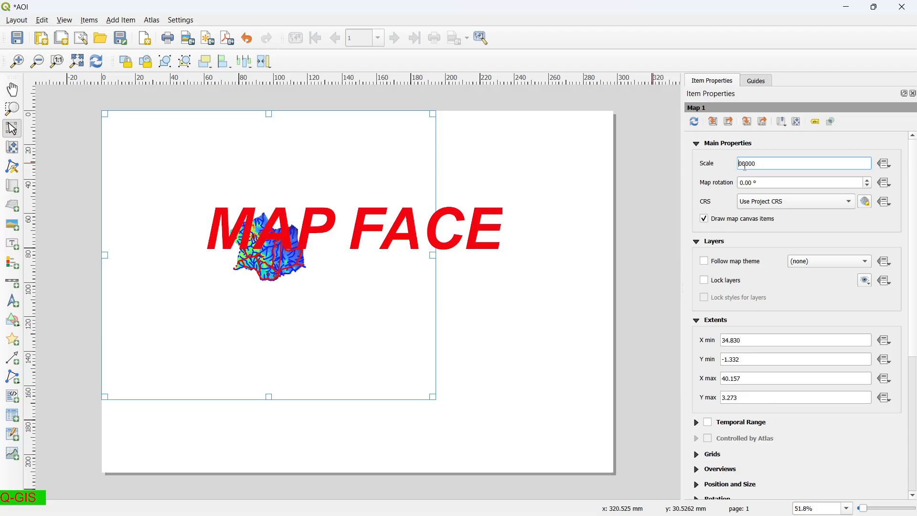
key(Return)
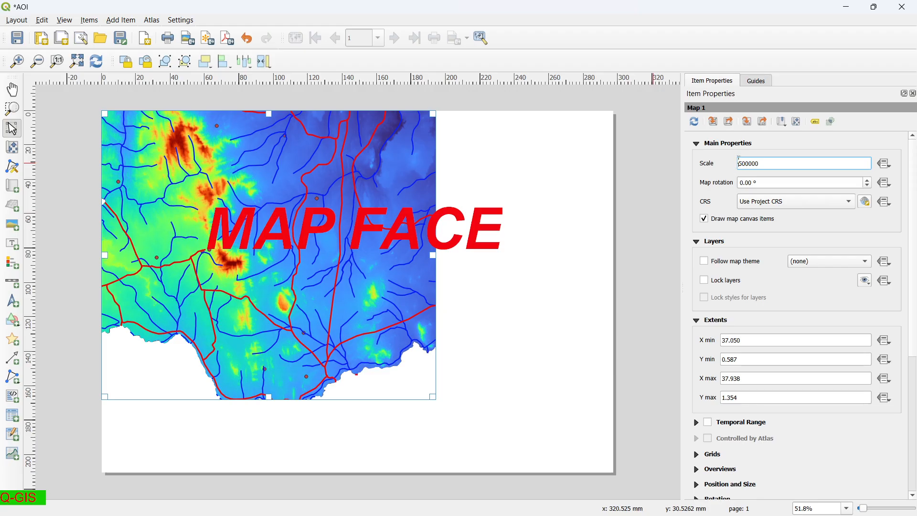
key(Return)
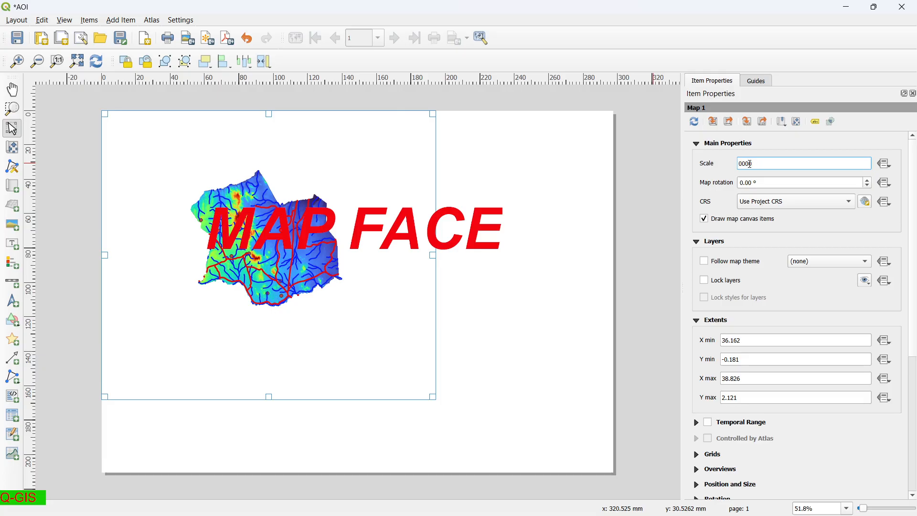
key(Return)
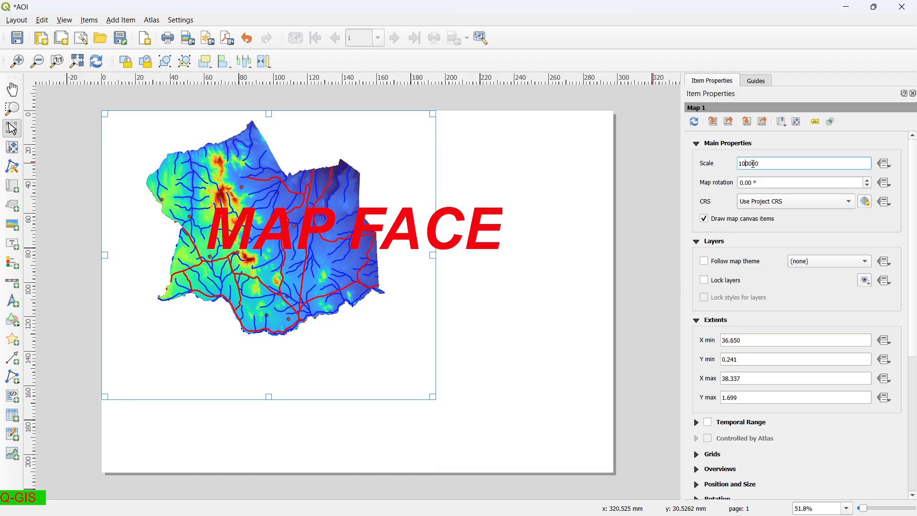
key(Return)
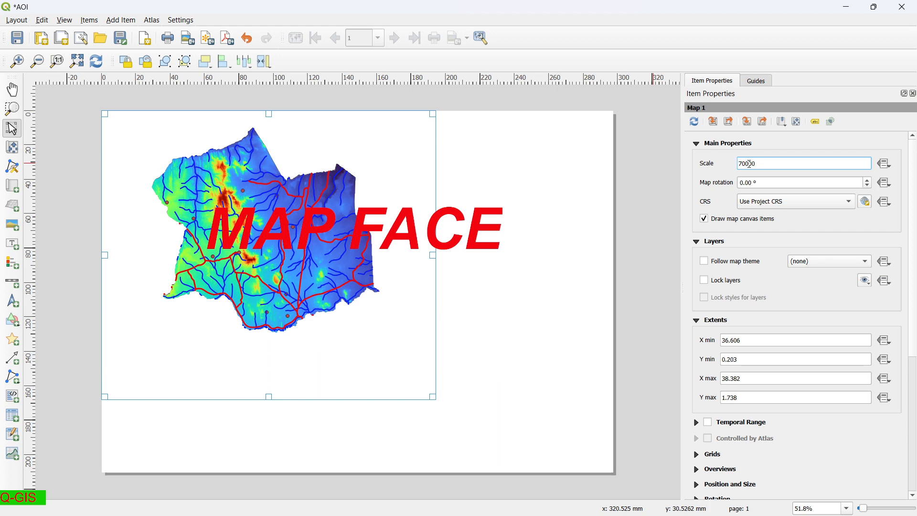
key(Return)
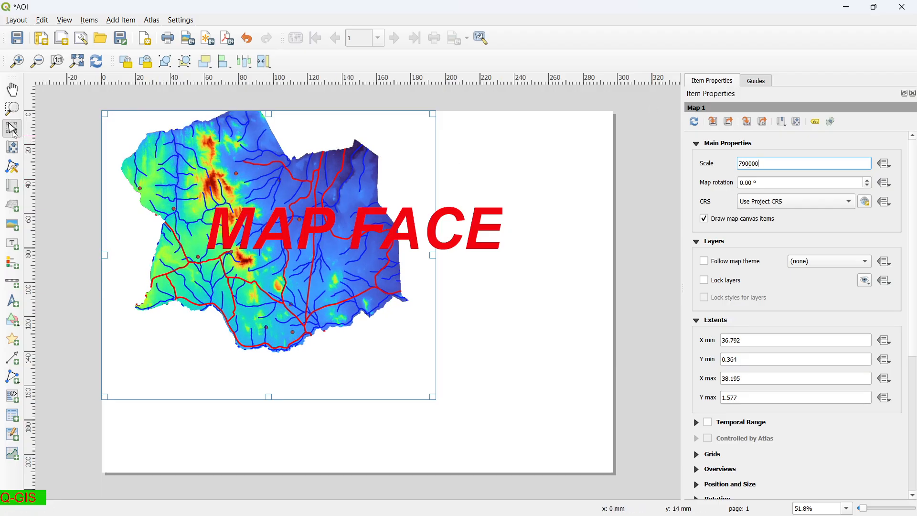
Re-centre the district inside the map frame and set the map scale to 750000.
mouse_move(219, 226)
mouse_down()
mouse_move(229, 256)
mouse_move(220, 228)
mouse_up()
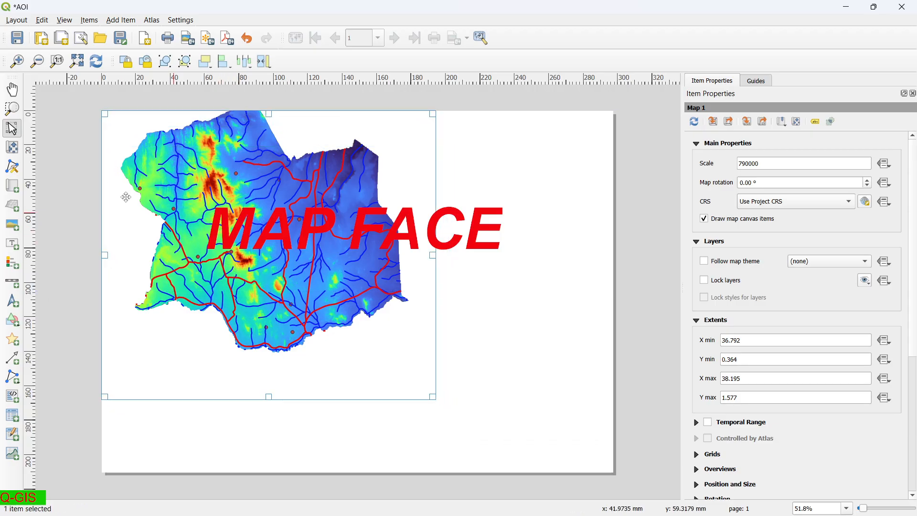
click(15, 149)
drag(283, 184, 261, 230)
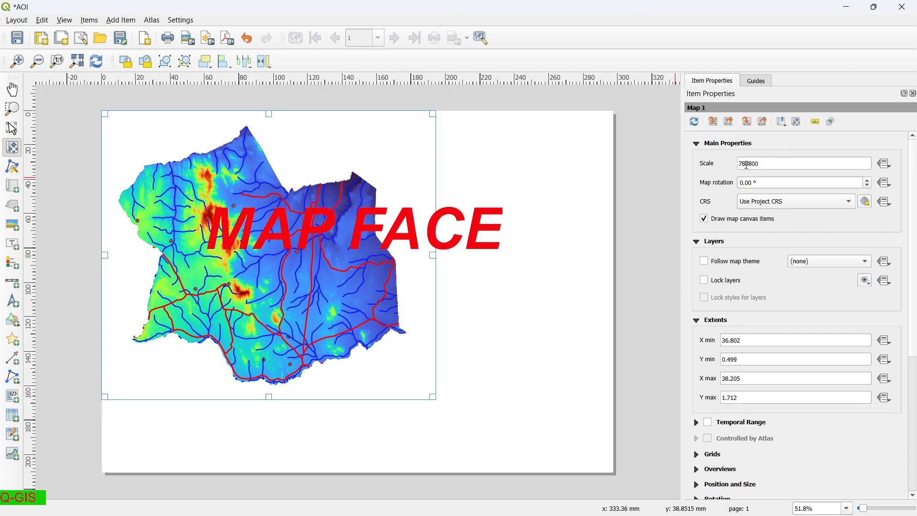
click(747, 164)
key(Return)
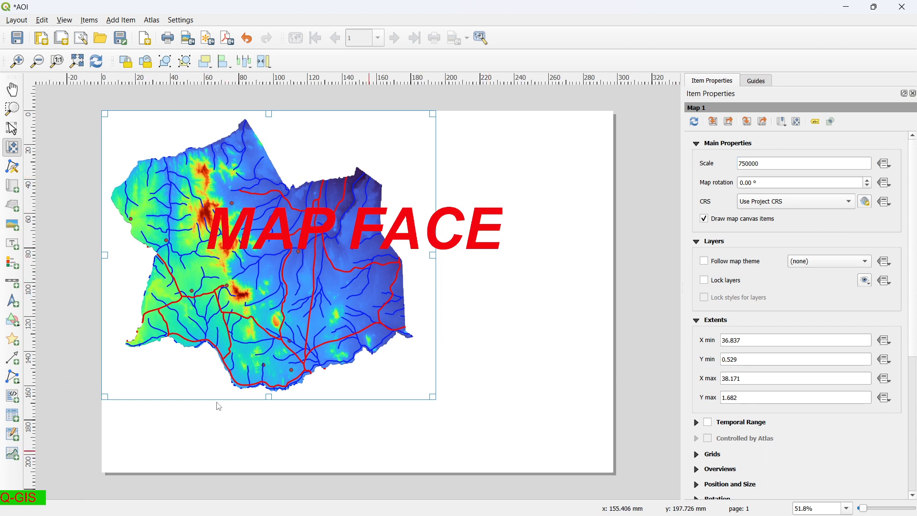
Add a legend box to the right of the map and widen it toward the bottom-right.
click(118, 21)
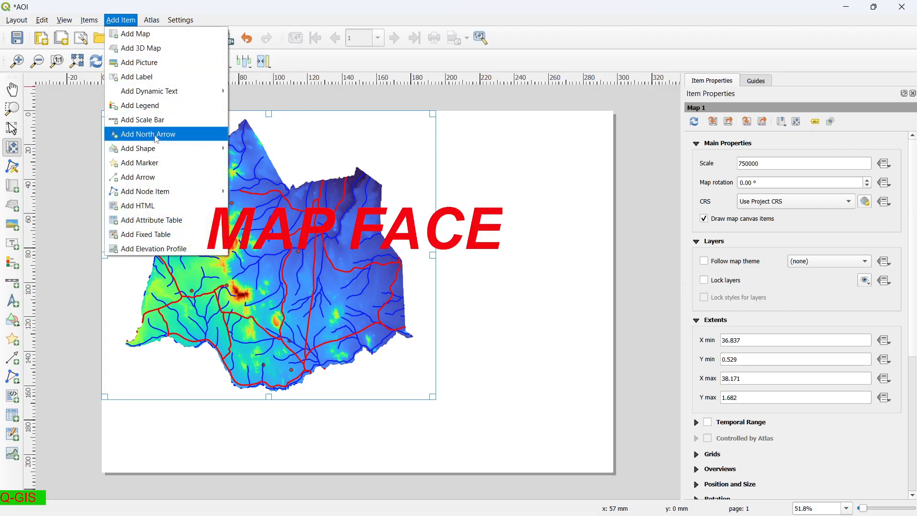
click(140, 105)
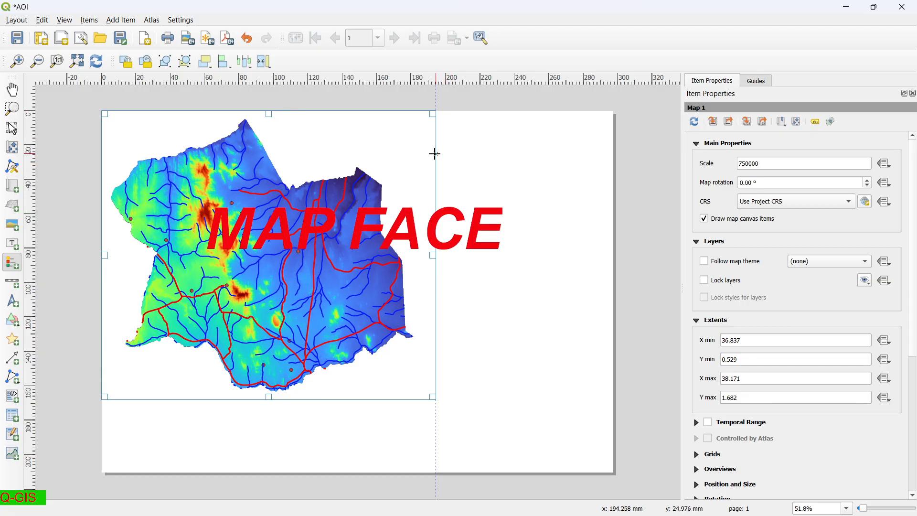
mouse_move(434, 154)
mouse_down()
mouse_move(482, 160)
mouse_move(597, 279)
mouse_move(619, 449)
mouse_move(600, 395)
mouse_move(606, 400)
mouse_up()
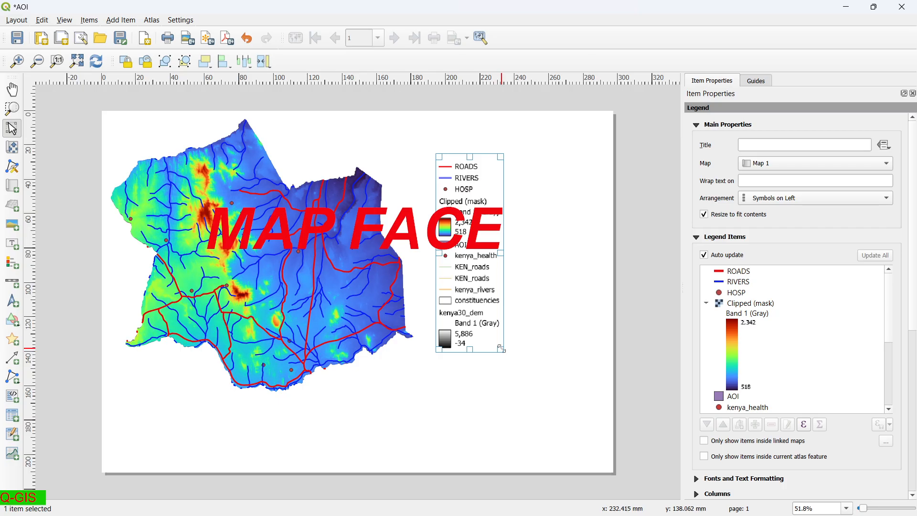
drag(500, 348, 592, 356)
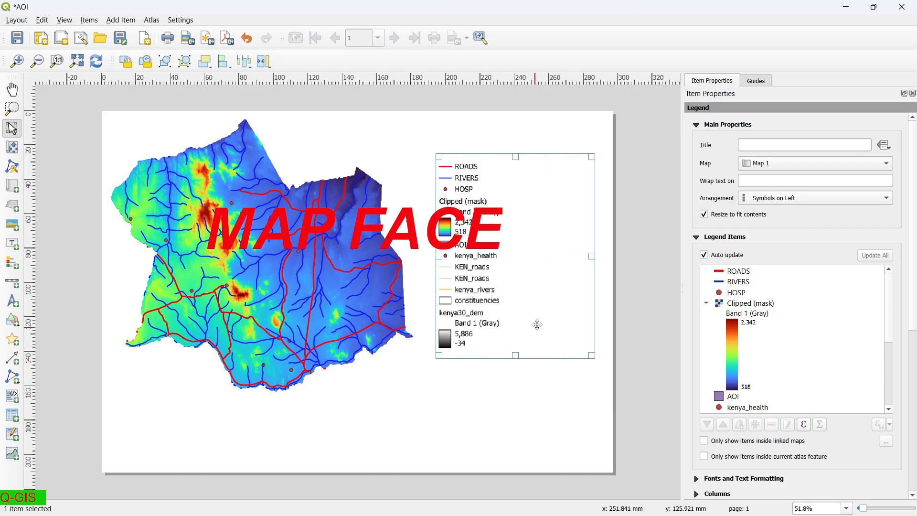
Switch from the print layout back to the main QGIS project window.
mouse_move(341, 514)
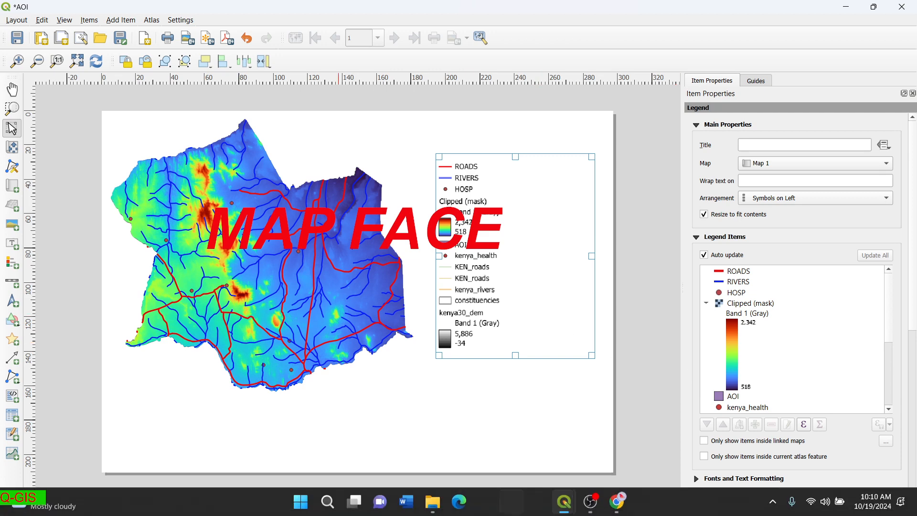
mouse_move(569, 505)
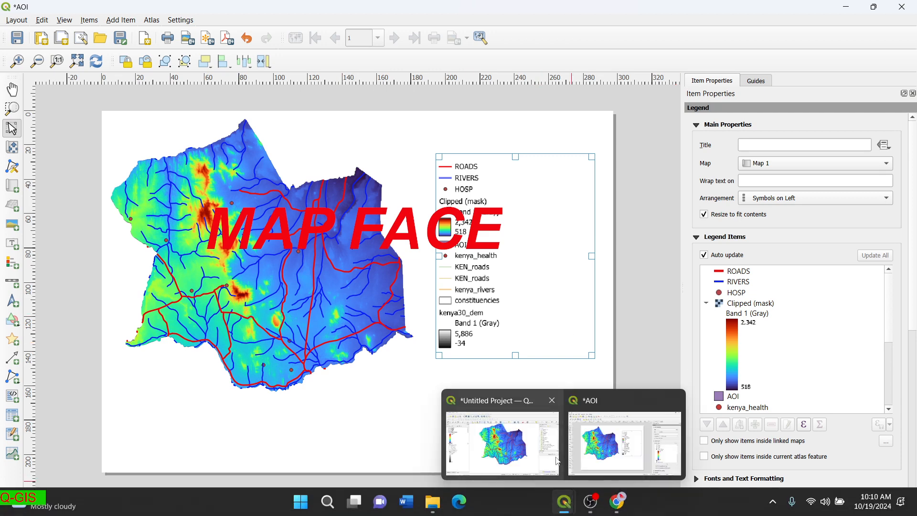
click(537, 443)
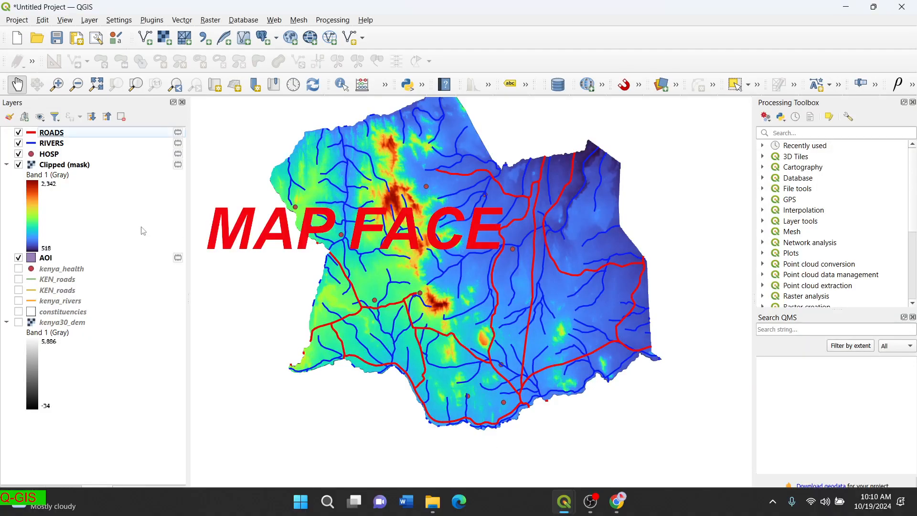
Remove the unused Kenya layers, kenya30_dem through kenya_health, and return to the AOI layout.
click(74, 342)
click(67, 330)
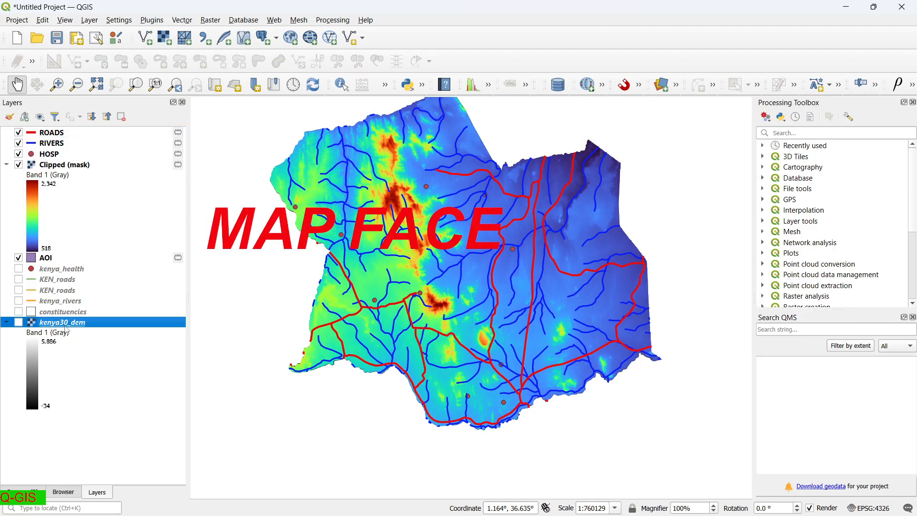
shift+click(77, 273)
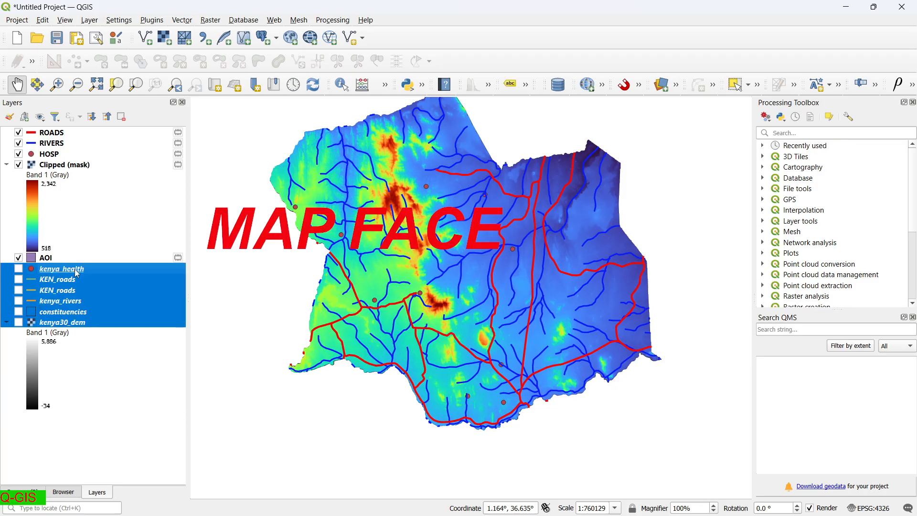
right_click(77, 274)
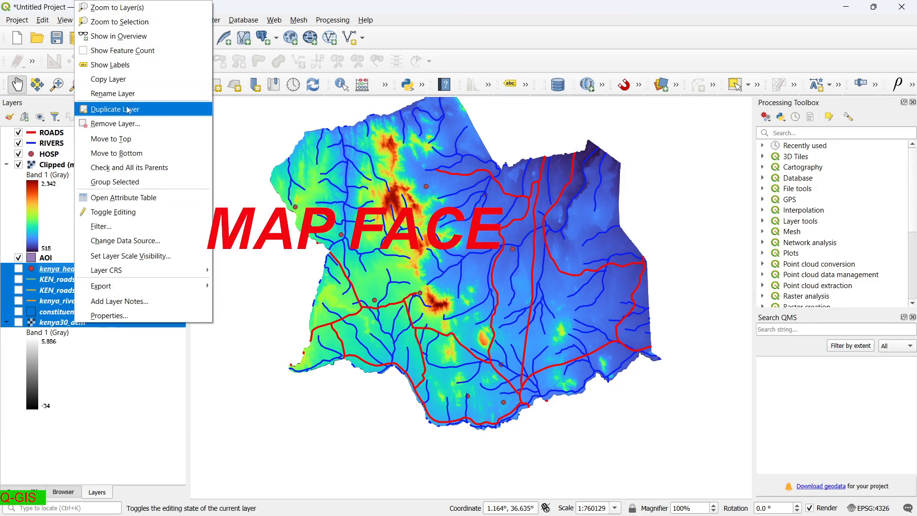
click(127, 125)
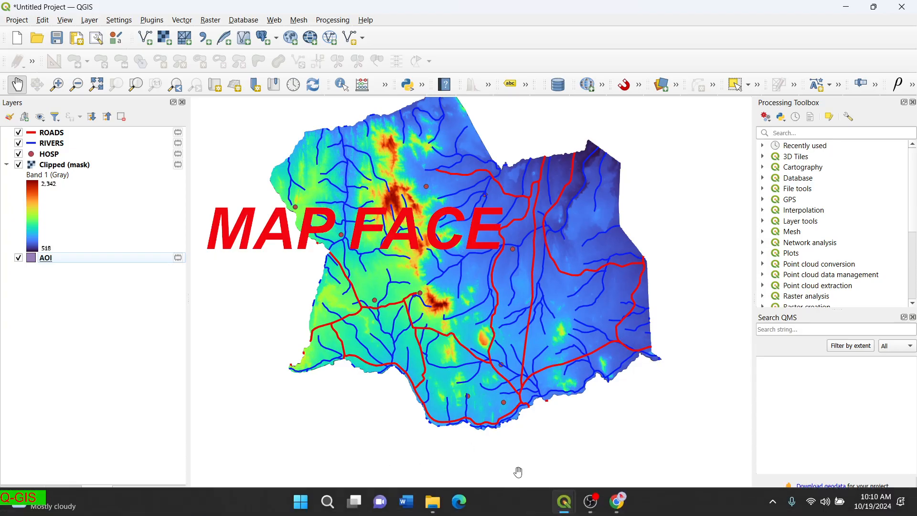
mouse_move(573, 509)
click(617, 441)
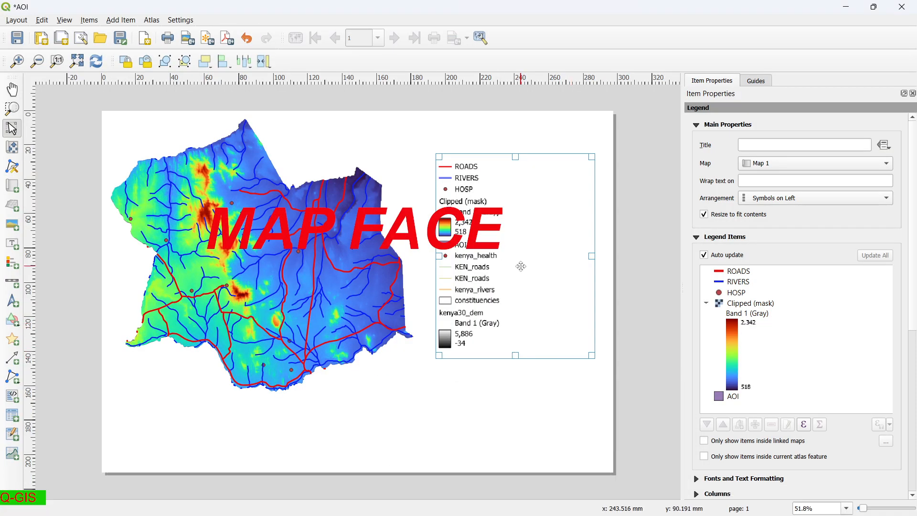
Cut the old long legend from the layout and begin placing a replacement legend.
right_click(520, 304)
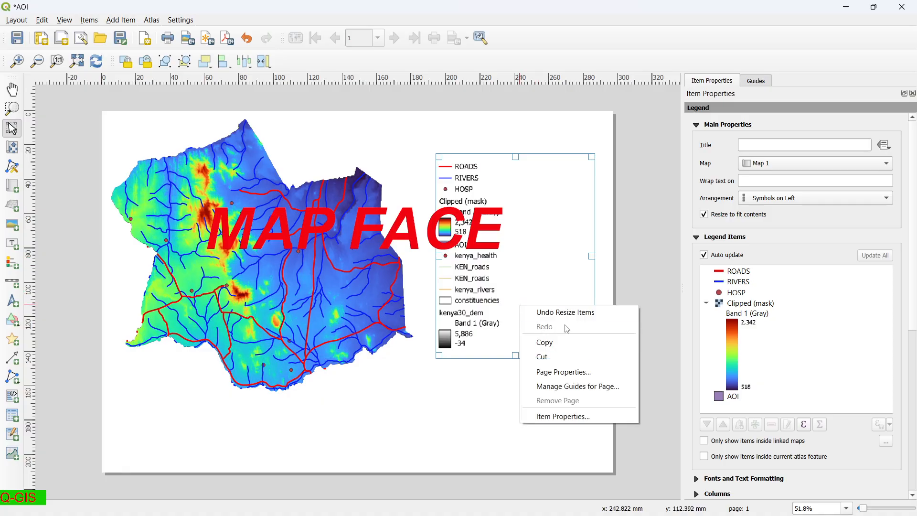
click(558, 357)
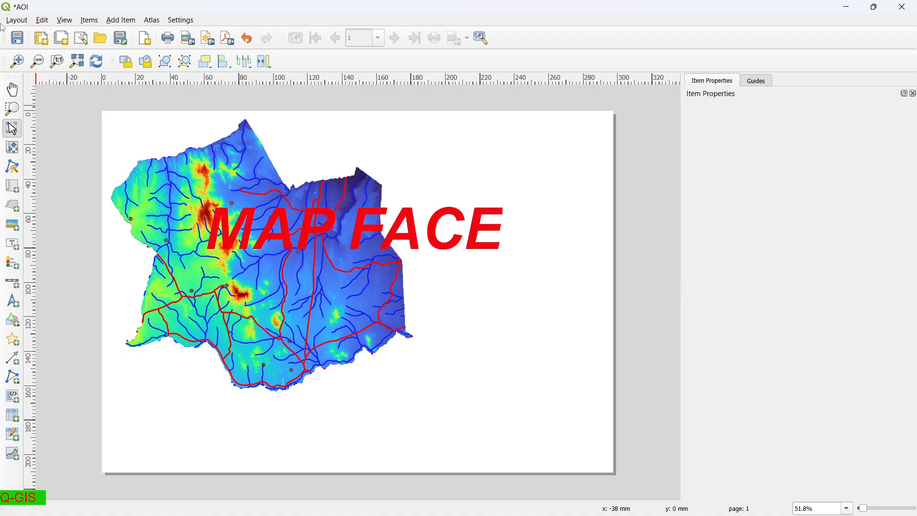
click(122, 19)
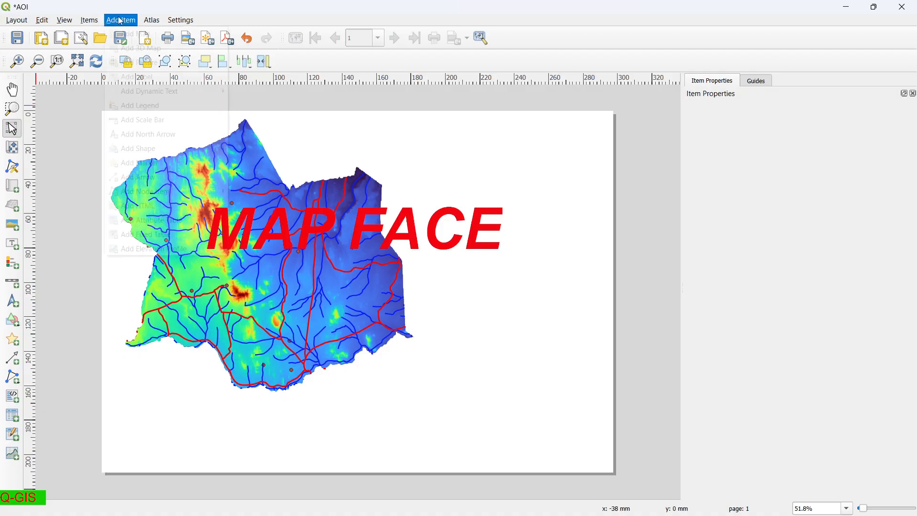
click(159, 110)
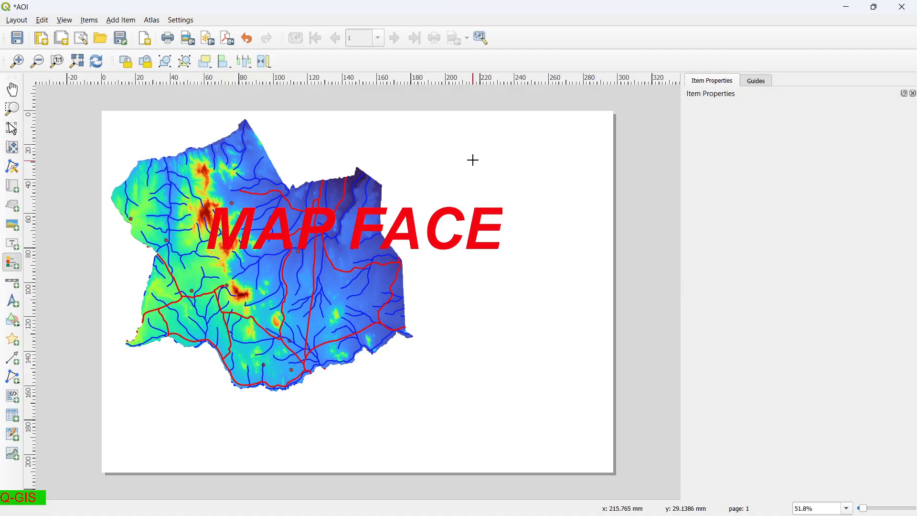
click(440, 119)
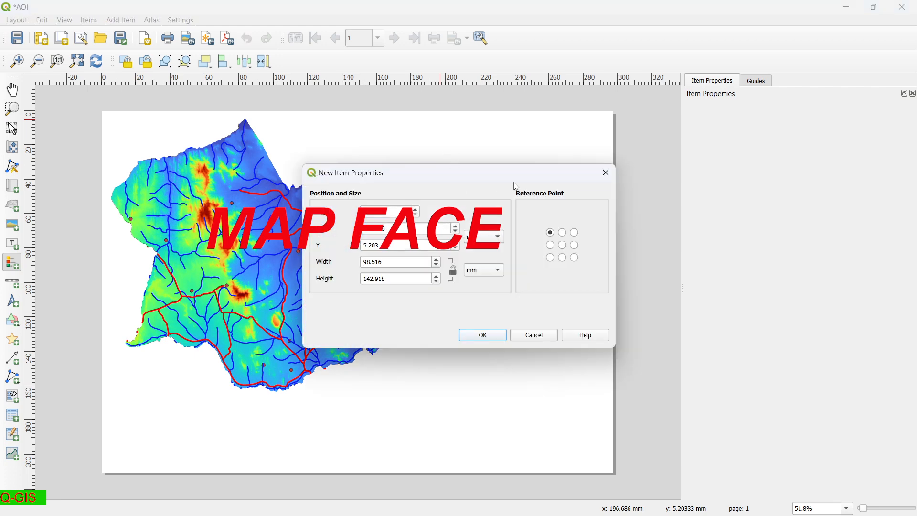
click(605, 172)
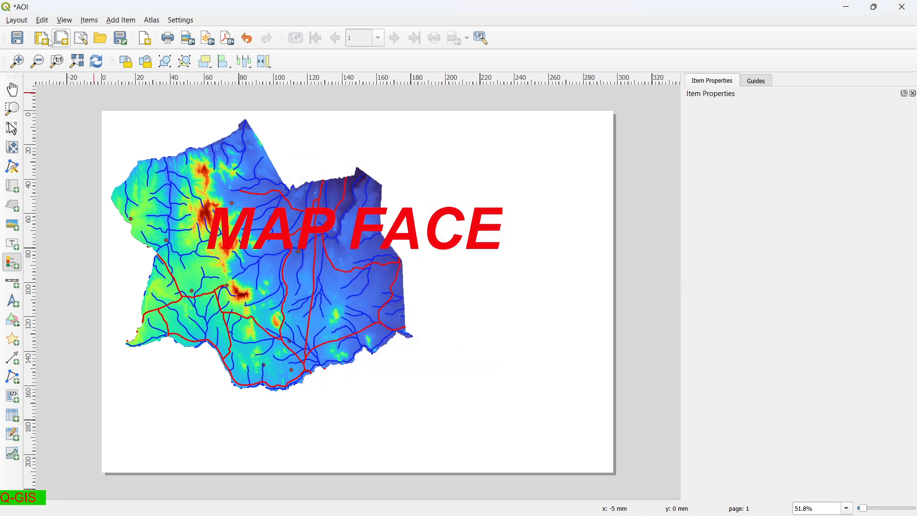
Retry placing the new legend, dismissing the New Item Properties dialog each time.
click(121, 19)
click(141, 105)
click(152, 100)
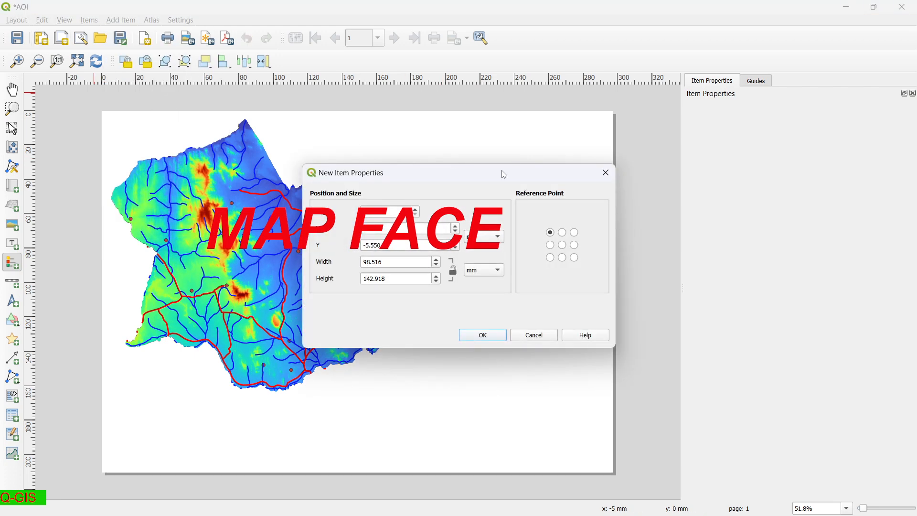
click(604, 173)
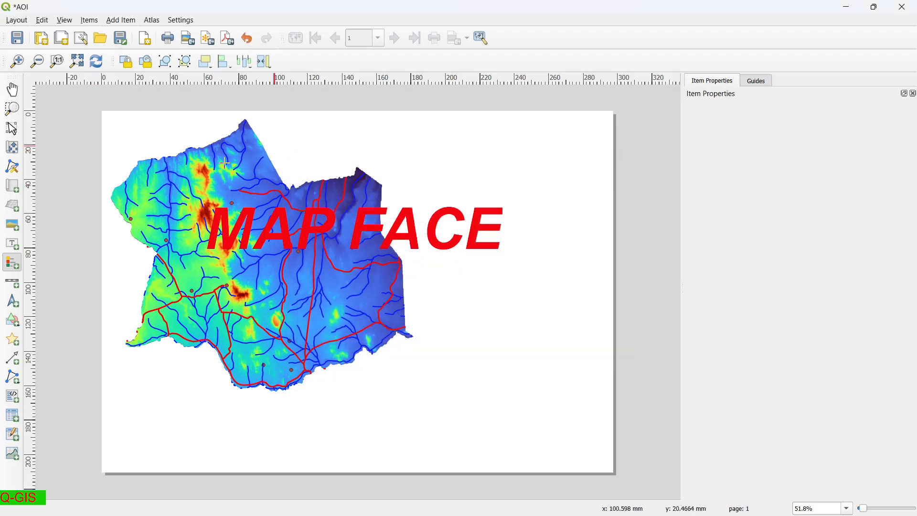
right_click(253, 276)
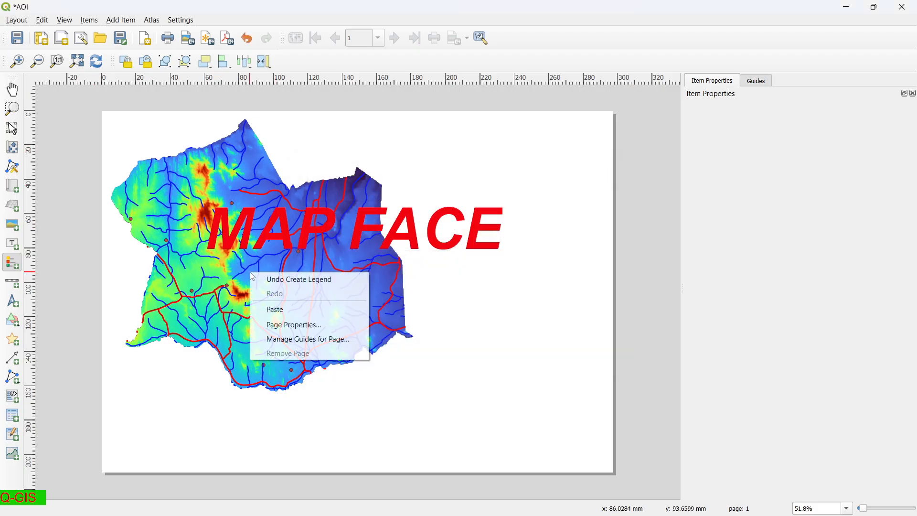
click(211, 284)
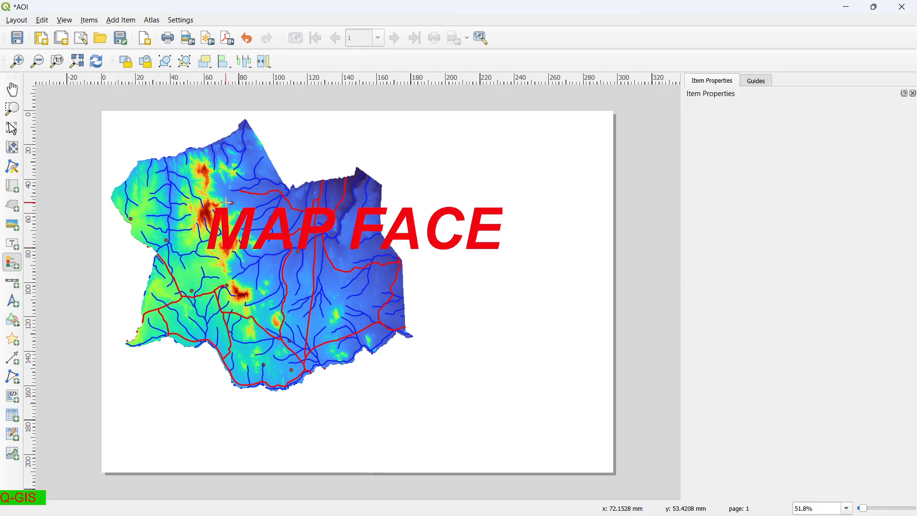
click(395, 304)
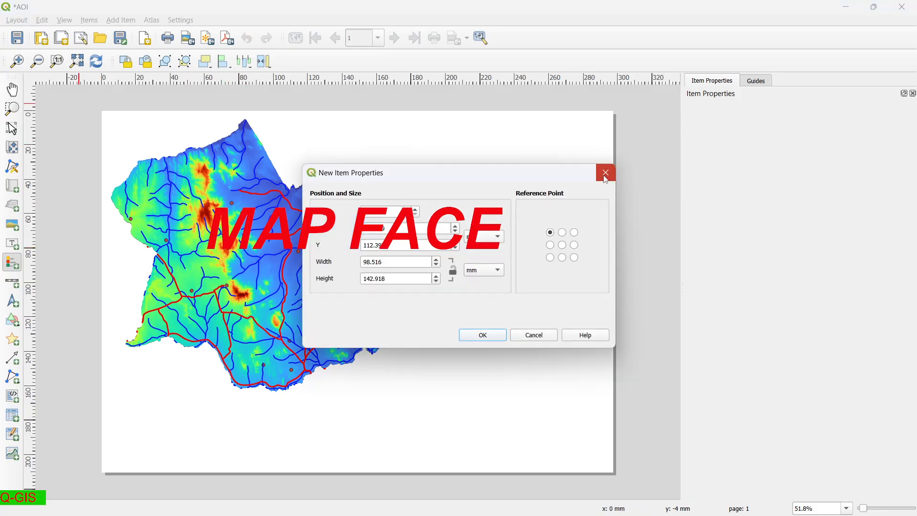
click(605, 176)
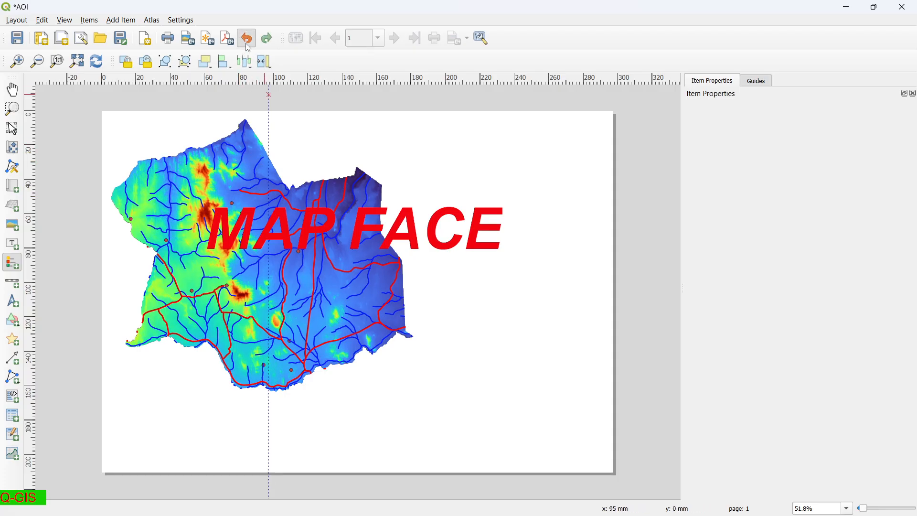
click(381, 238)
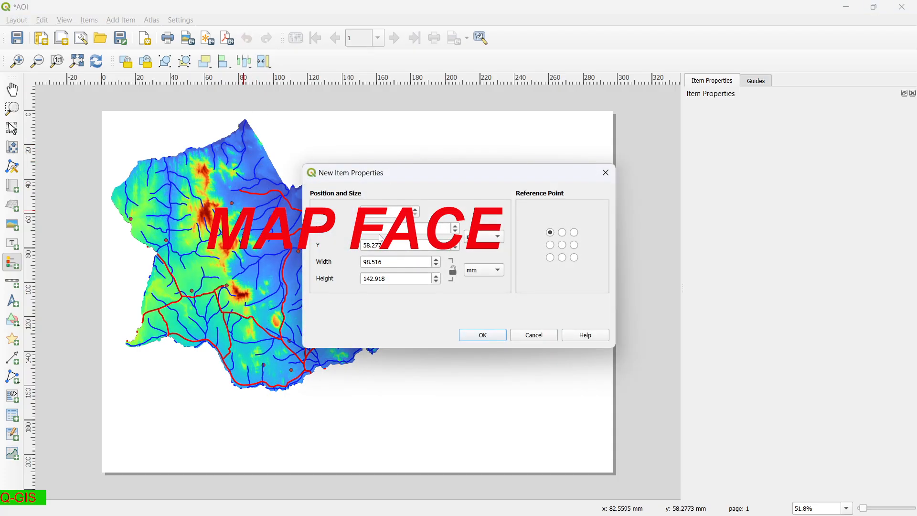
click(605, 173)
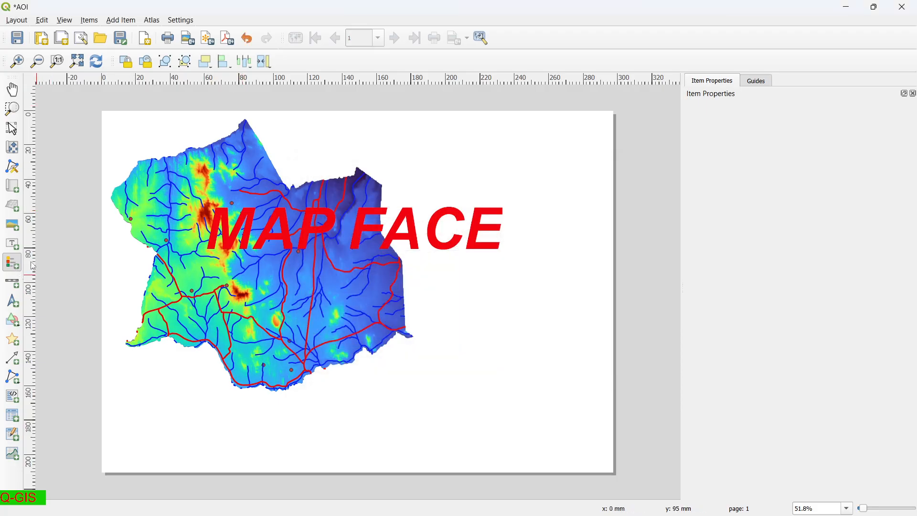
Draw the new legend right of the map and enlarge its frame down and rightward.
drag(445, 153, 589, 373)
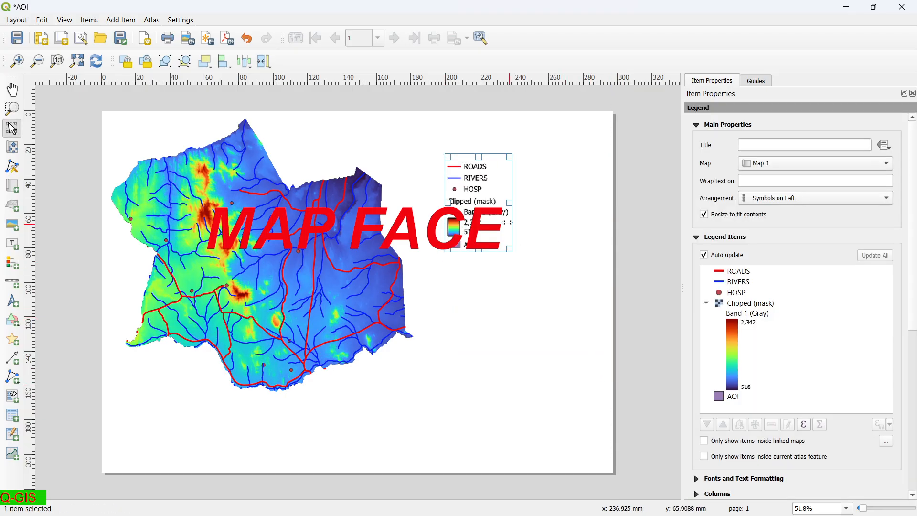
drag(509, 249, 573, 297)
scroll(728, 259, down, 2)
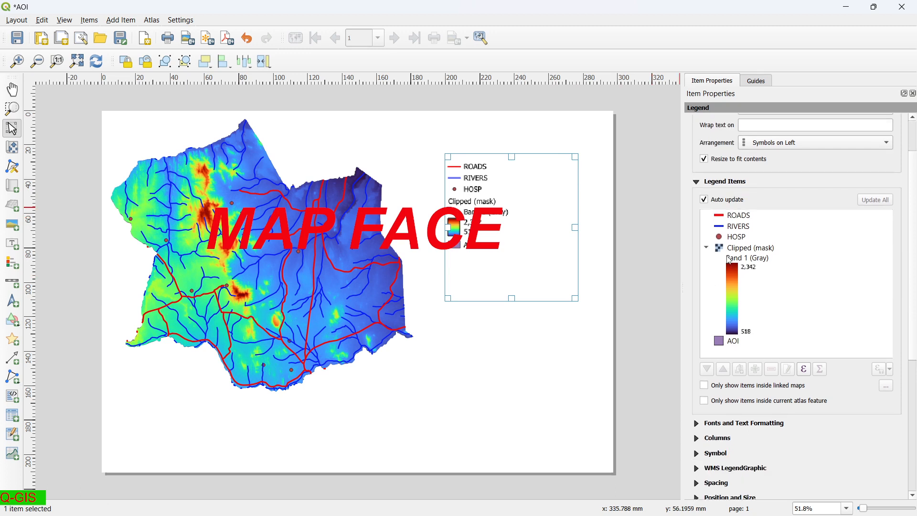
scroll(729, 259, down, 1)
scroll(729, 259, down, 3)
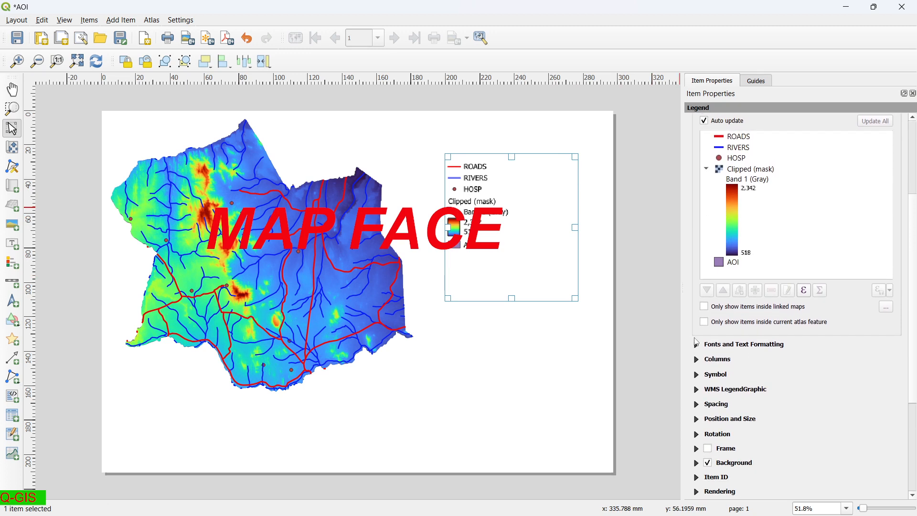
Set the legend title font to MS Reference Sans Serif.
click(696, 347)
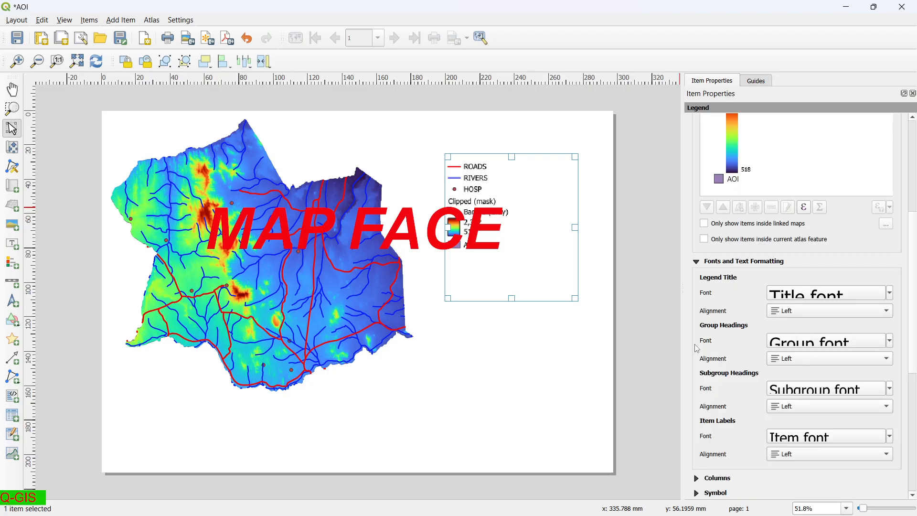
click(890, 292)
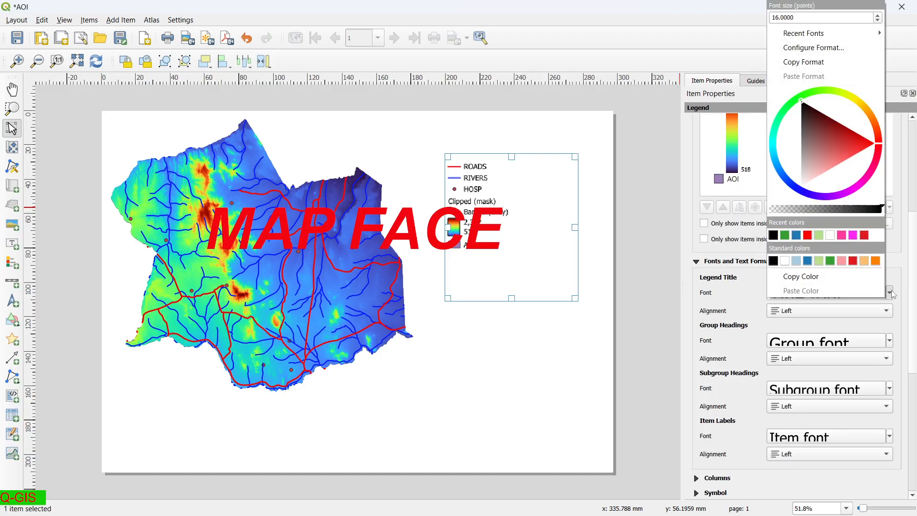
click(911, 325)
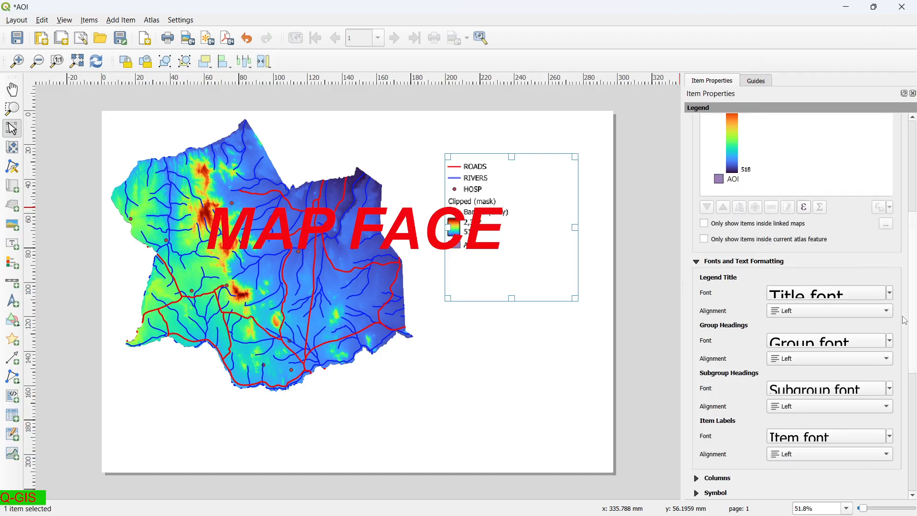
click(878, 296)
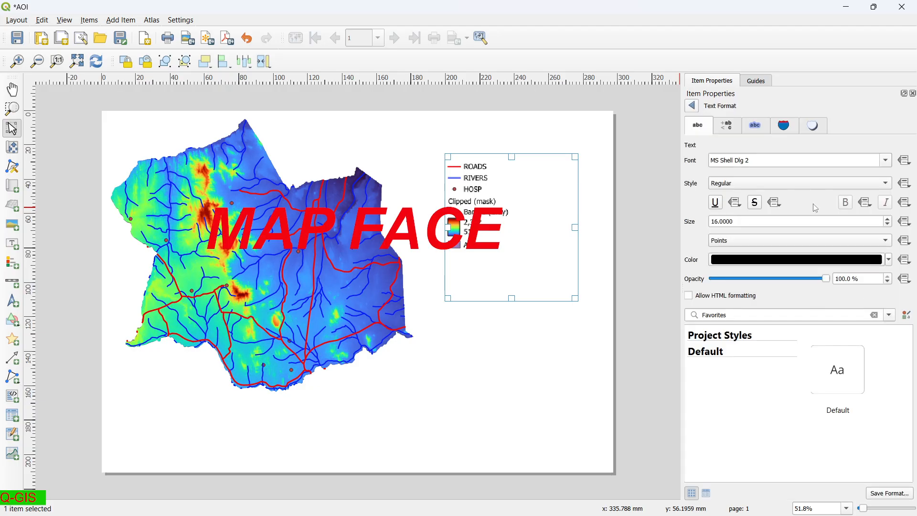
click(884, 163)
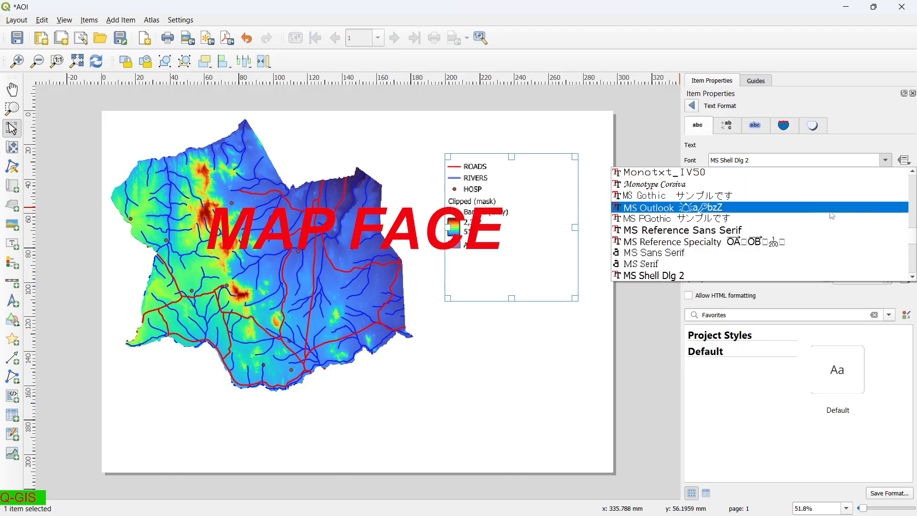
click(816, 233)
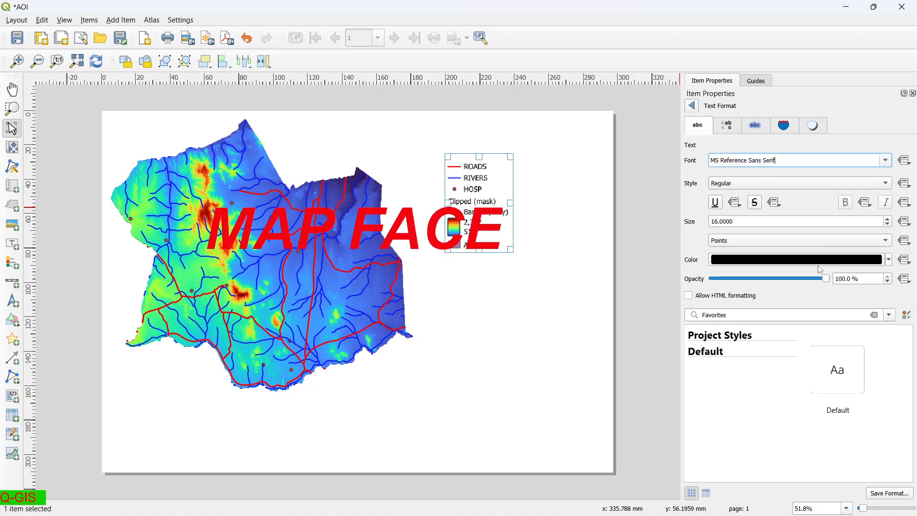
click(692, 106)
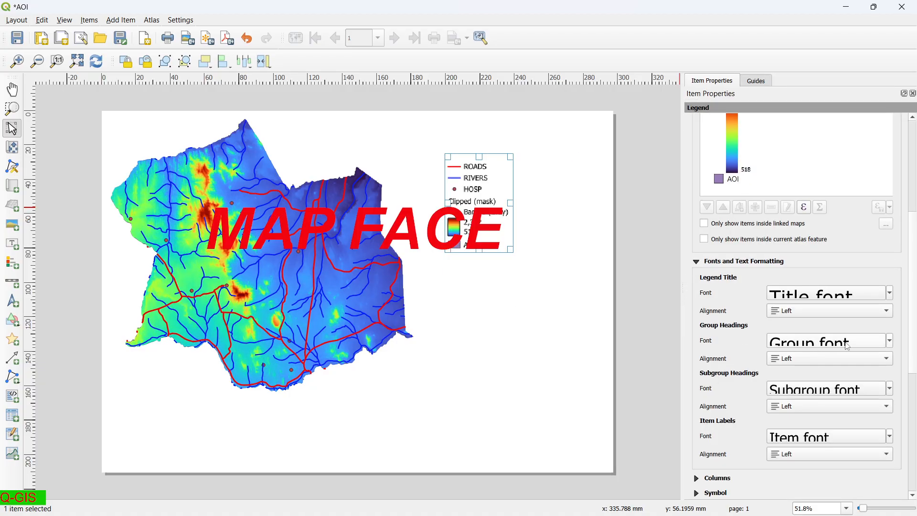
Raise the group heading size and set the legend item labels to 35 points.
click(879, 340)
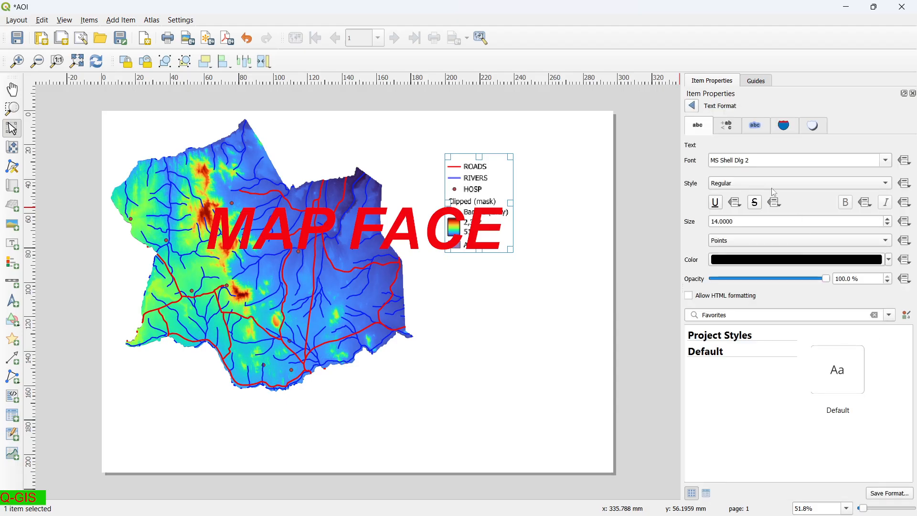
click(886, 219)
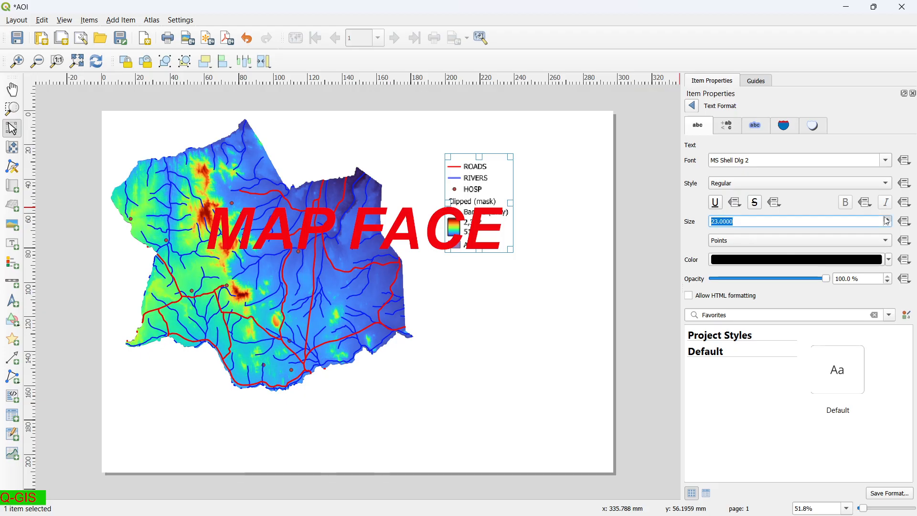
click(696, 106)
scroll(821, 400, down, 5)
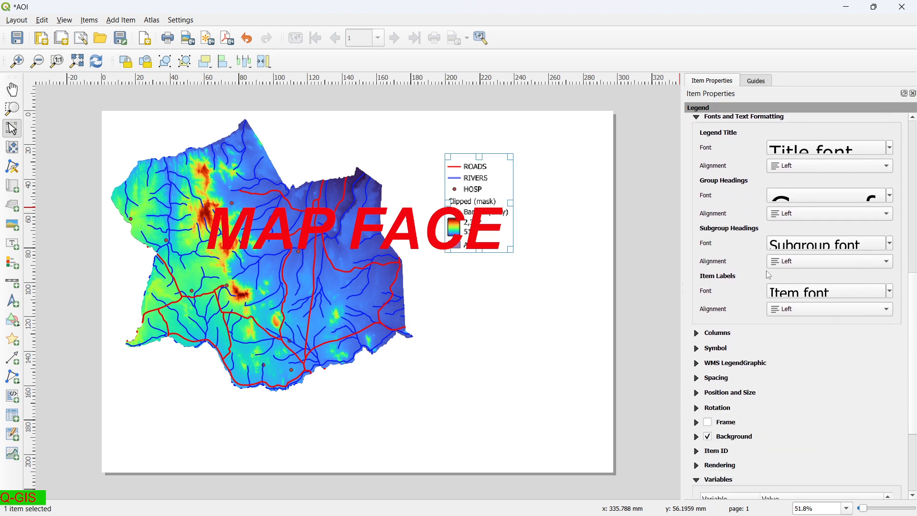
click(844, 251)
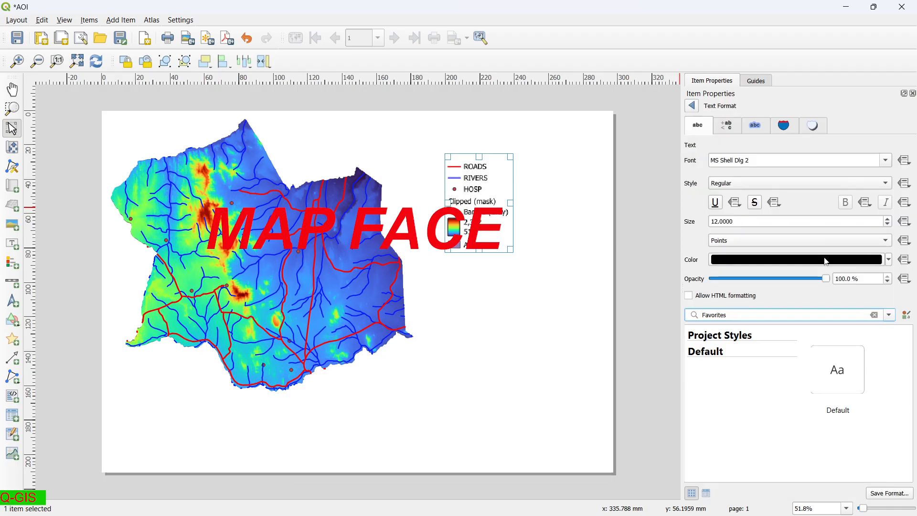
click(691, 104)
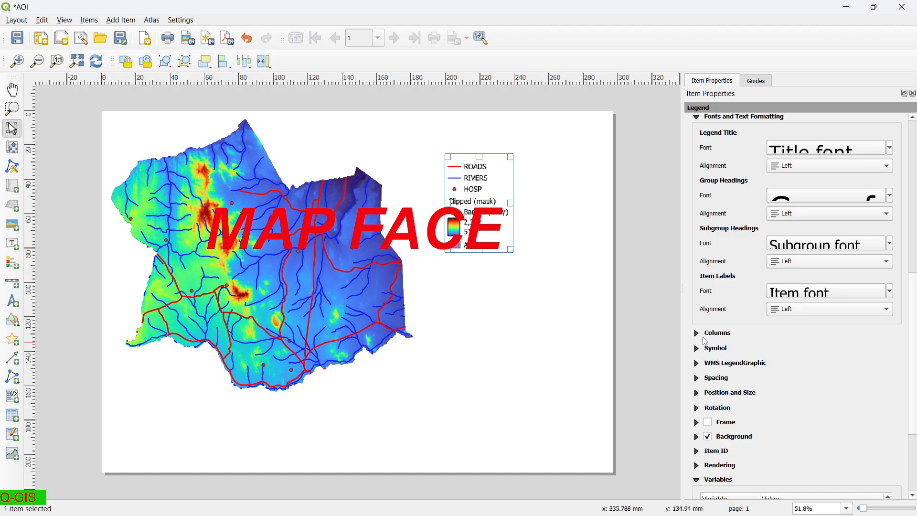
click(833, 289)
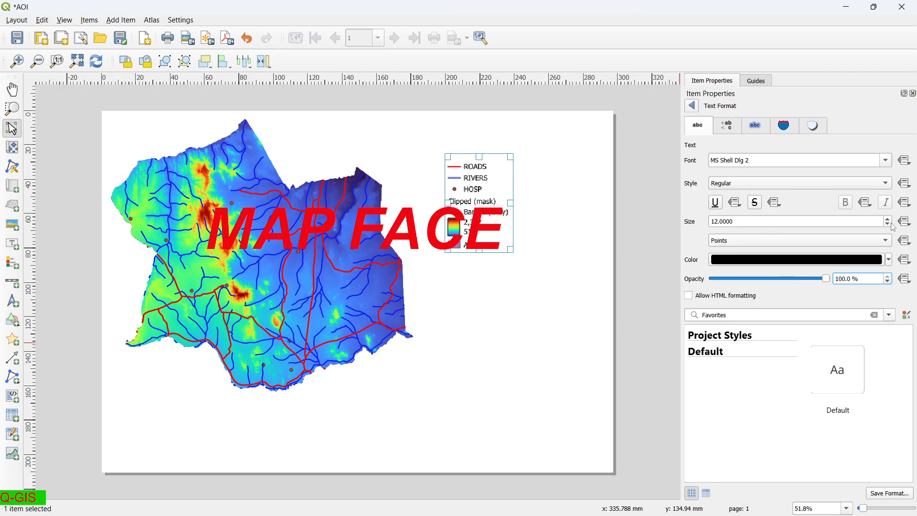
scroll(886, 224, up, 10)
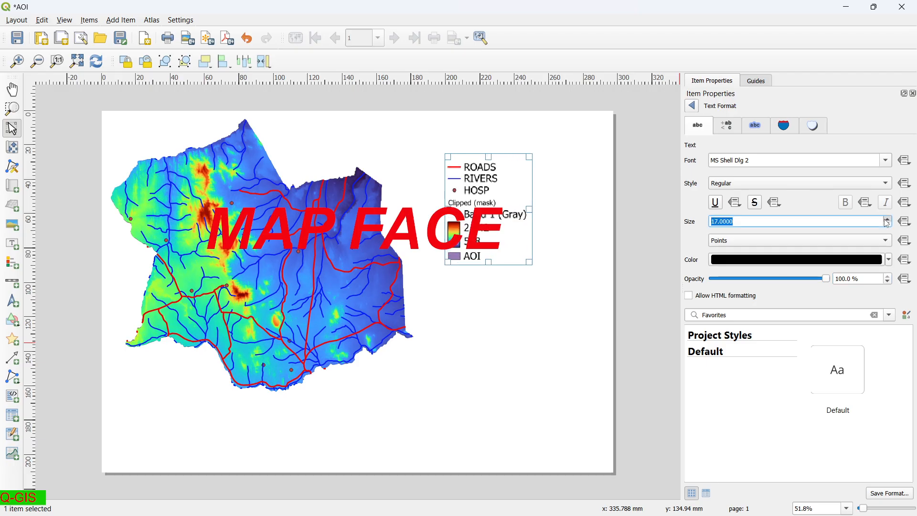
scroll(886, 224, up, 11)
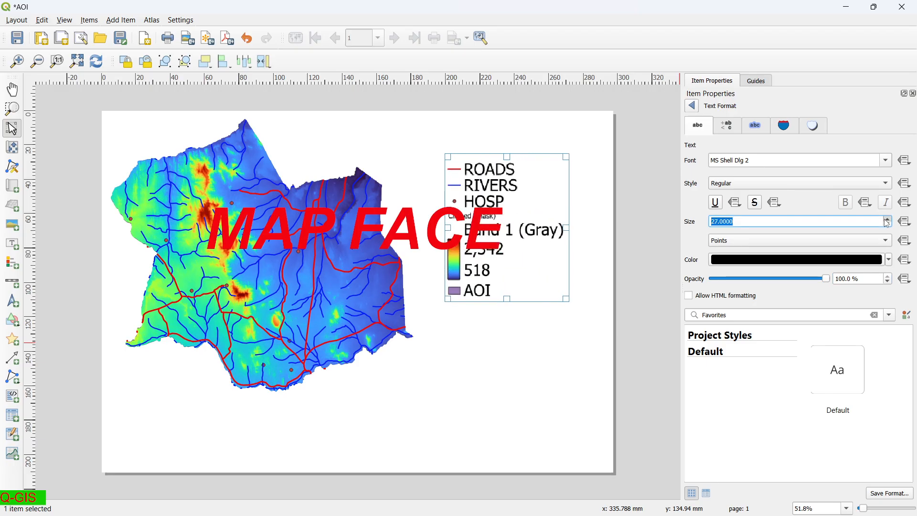
scroll(887, 224, up, 2)
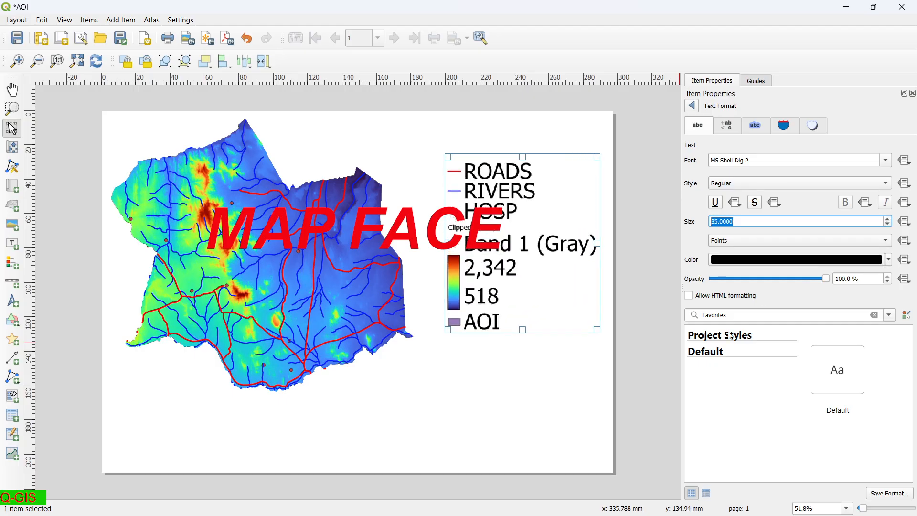
click(596, 380)
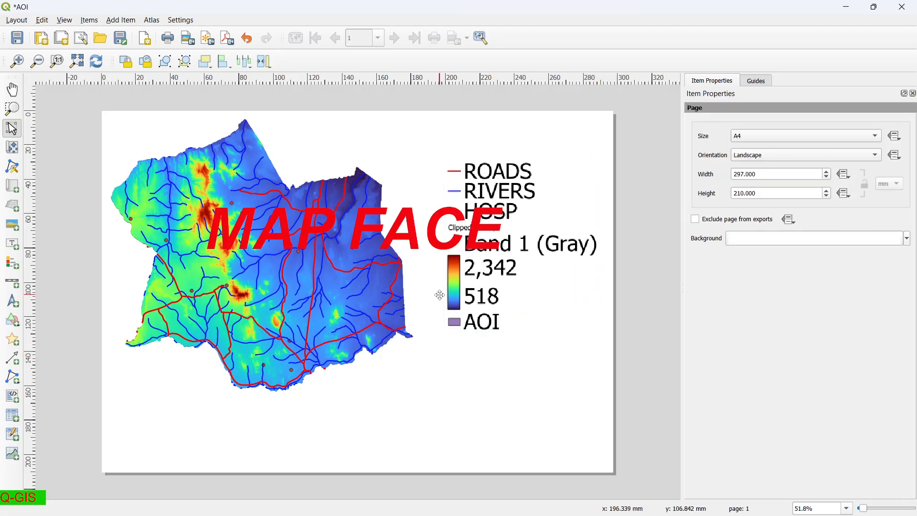
Enable a black frame around the legend with 0.50 mm thickness.
click(480, 285)
scroll(733, 414, down, 2)
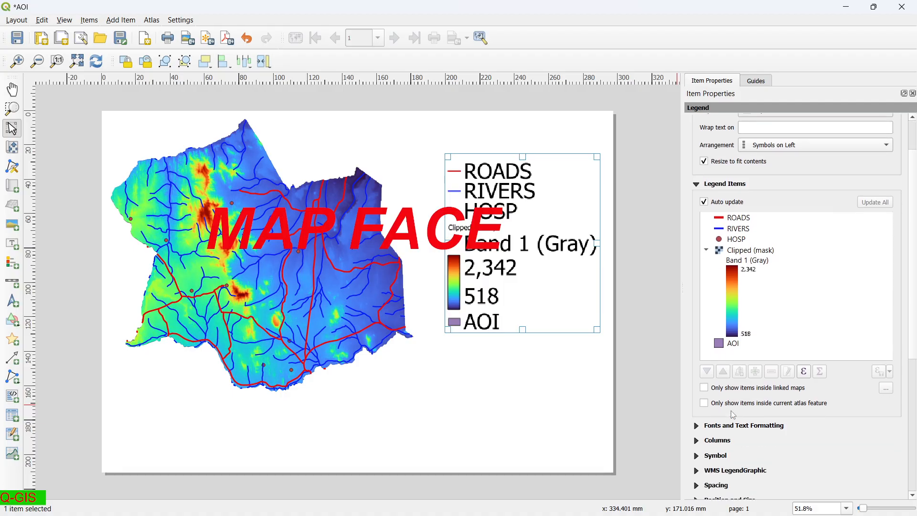
scroll(733, 414, down, 4)
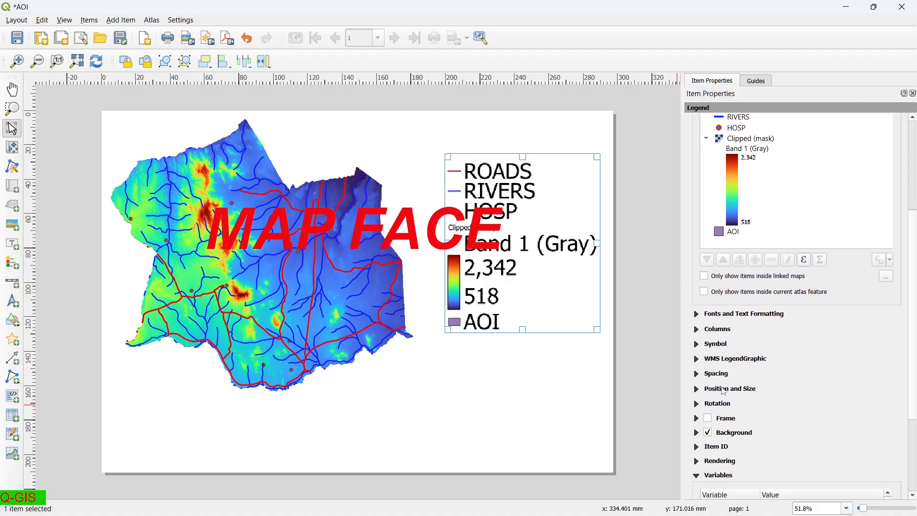
click(708, 418)
scroll(758, 400, down, 3)
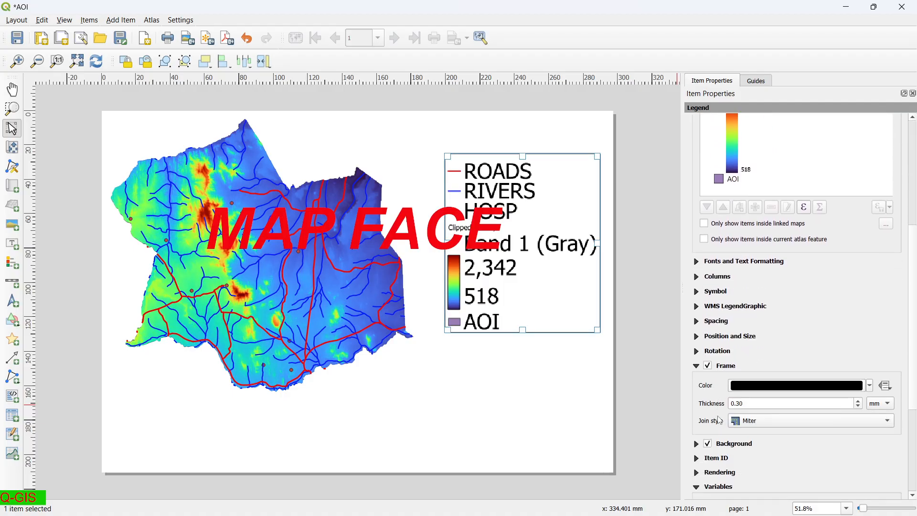
click(859, 367)
click(859, 367)
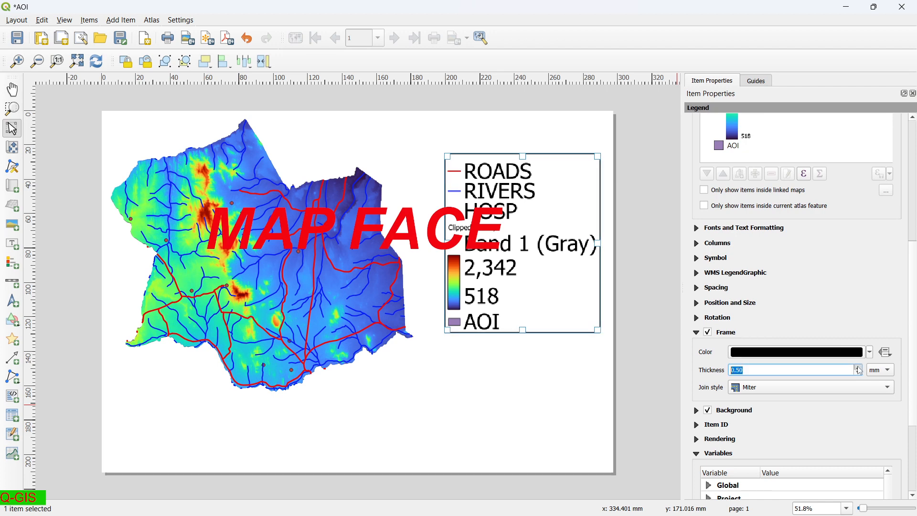
click(562, 385)
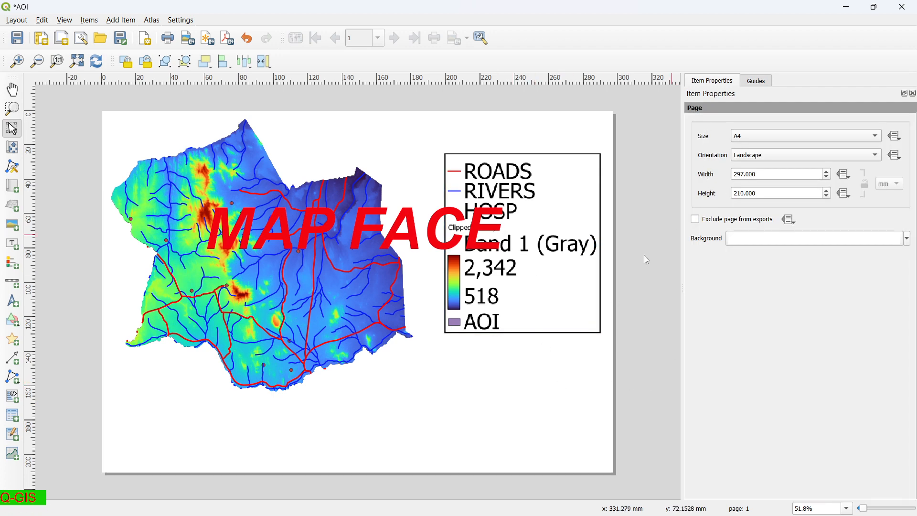
click(497, 282)
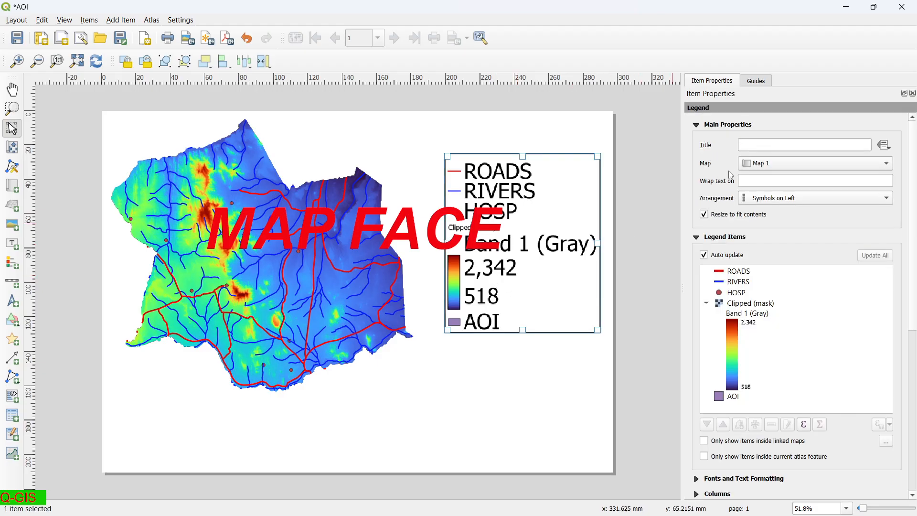
Enter LEGEND as the legend's title.
click(769, 145)
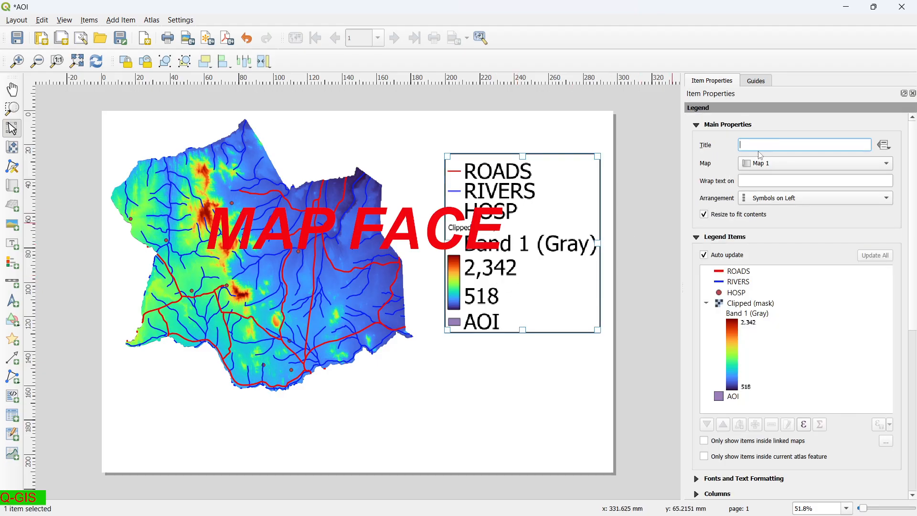
text(LEGE)
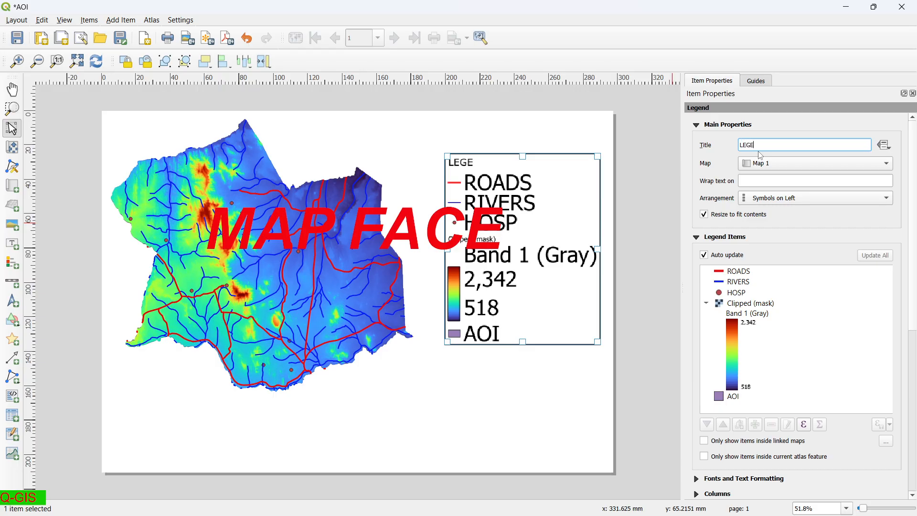
text(D)
Colour the LEGEND title green and centre-align it.
click(696, 477)
scroll(716, 369, down, 2)
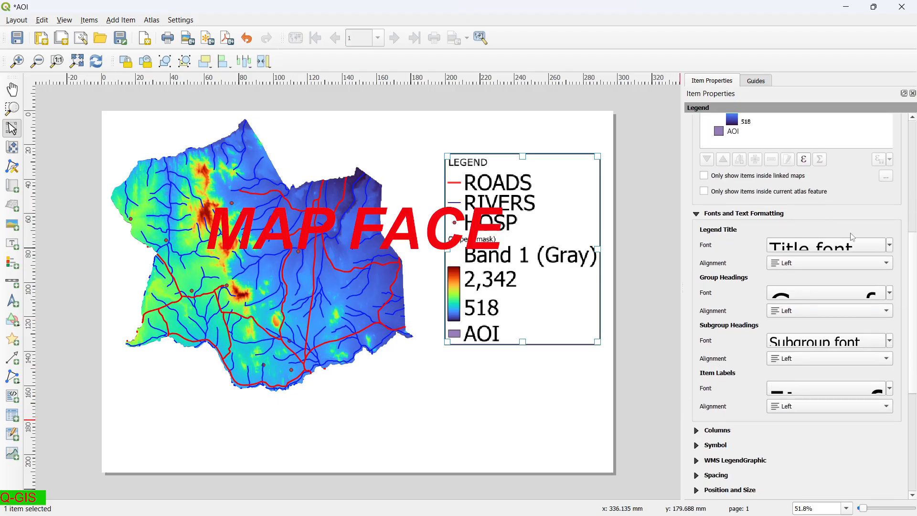
click(889, 245)
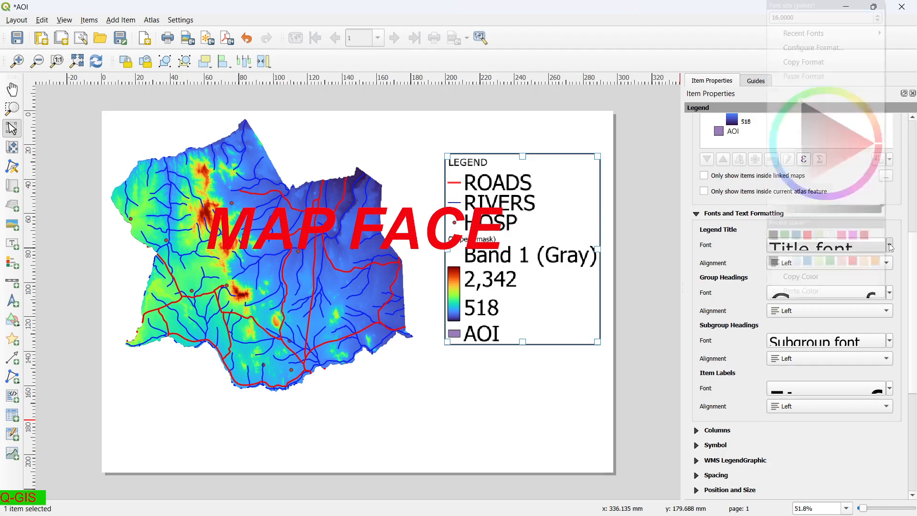
click(783, 237)
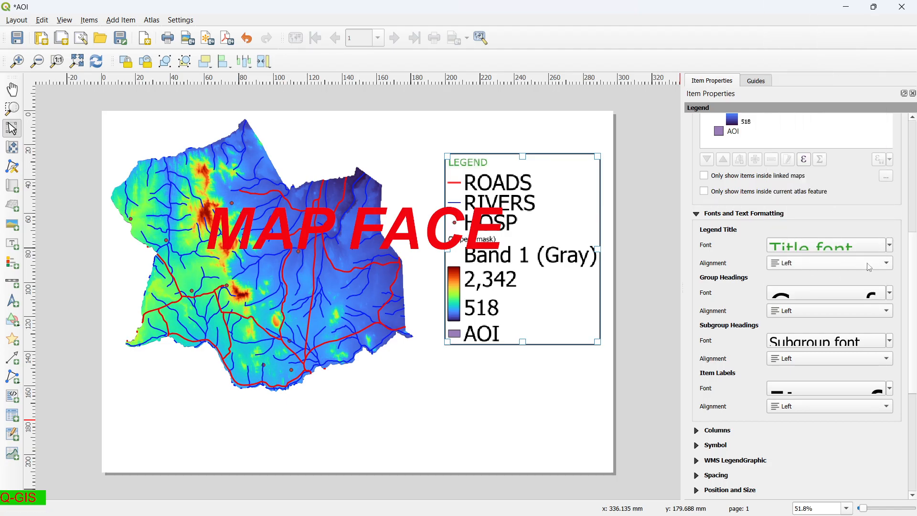
click(882, 263)
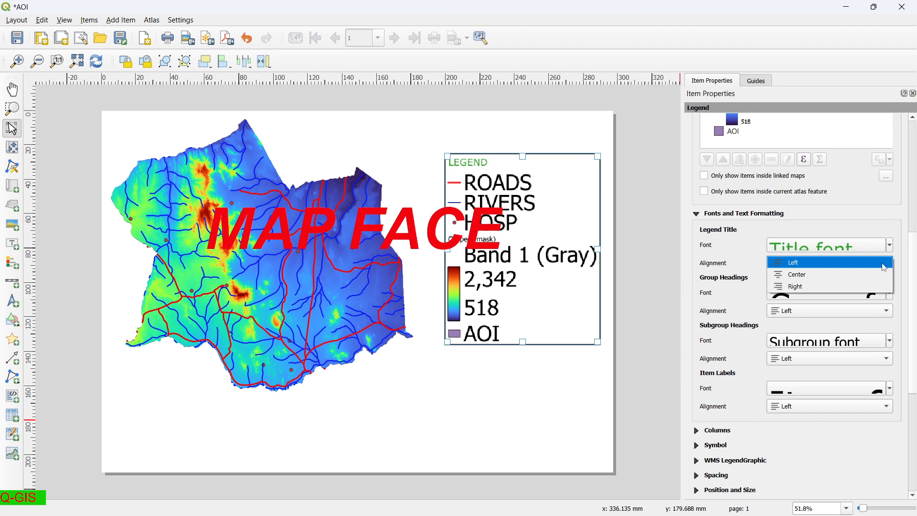
click(855, 271)
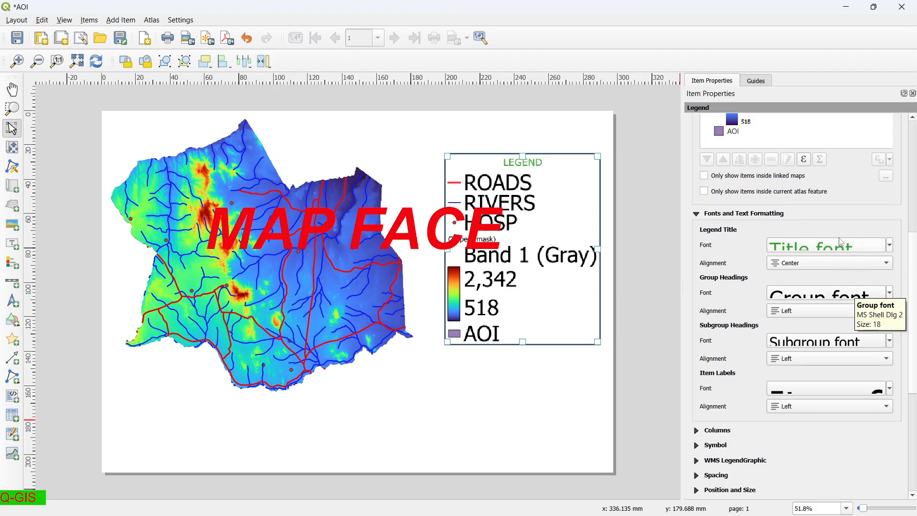
click(842, 294)
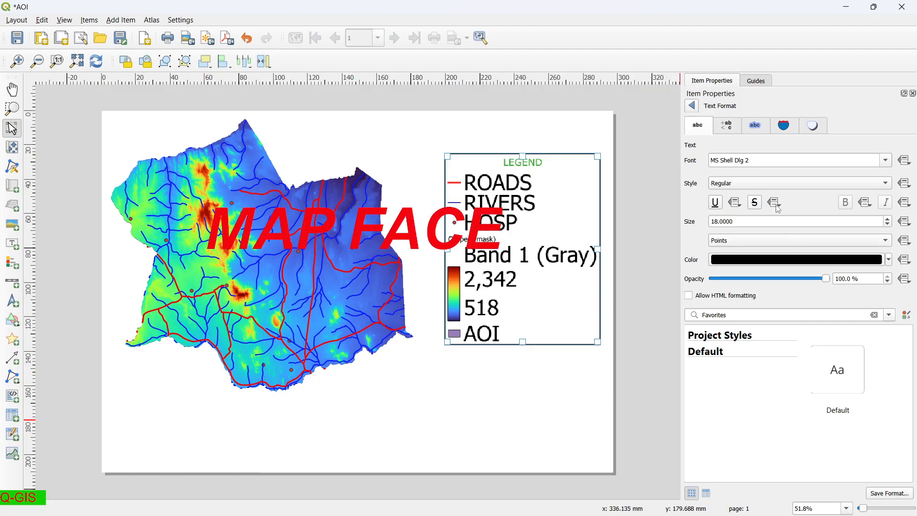
Set the legend's group headings to size 24 in the Impact font.
click(888, 218)
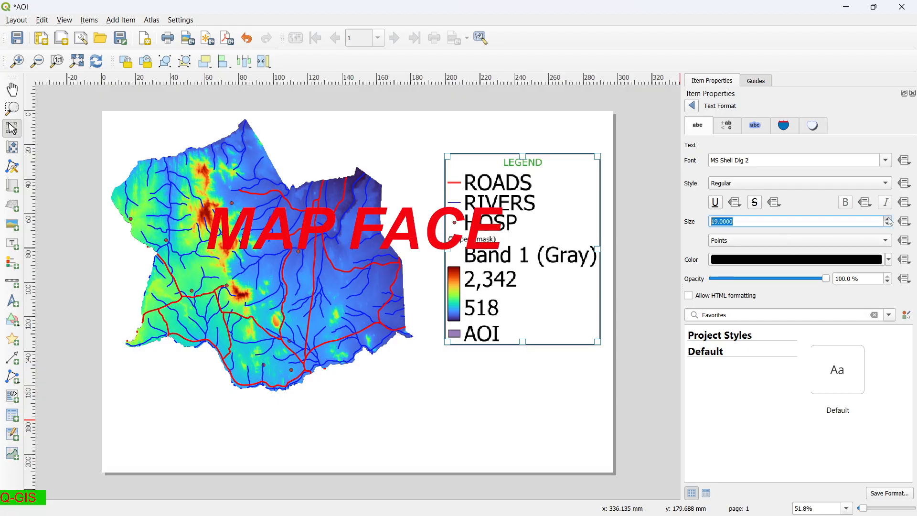
click(889, 218)
click(884, 161)
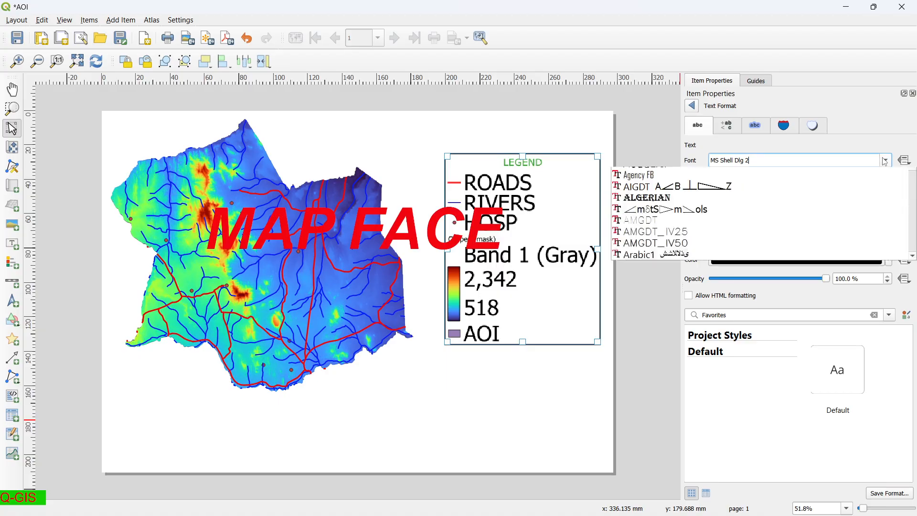
scroll(751, 239, down, 3)
scroll(751, 253, down, 10)
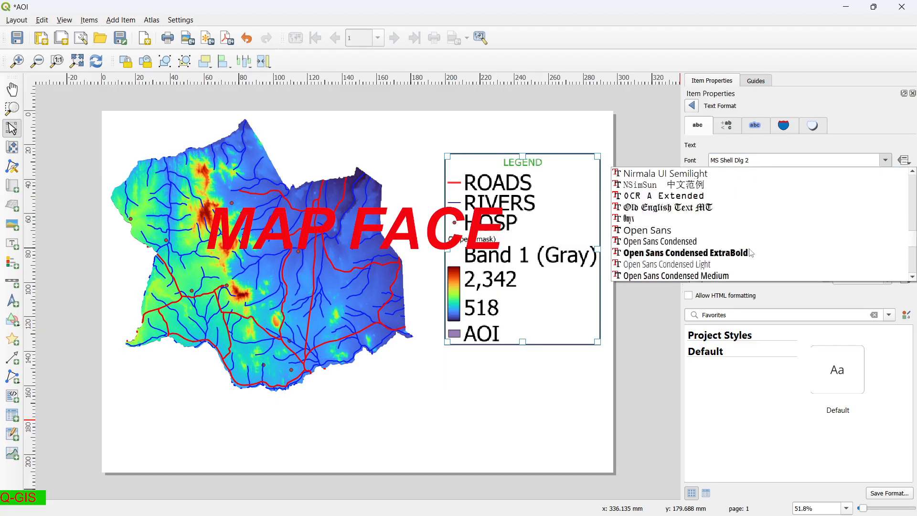
scroll(751, 253, down, 2)
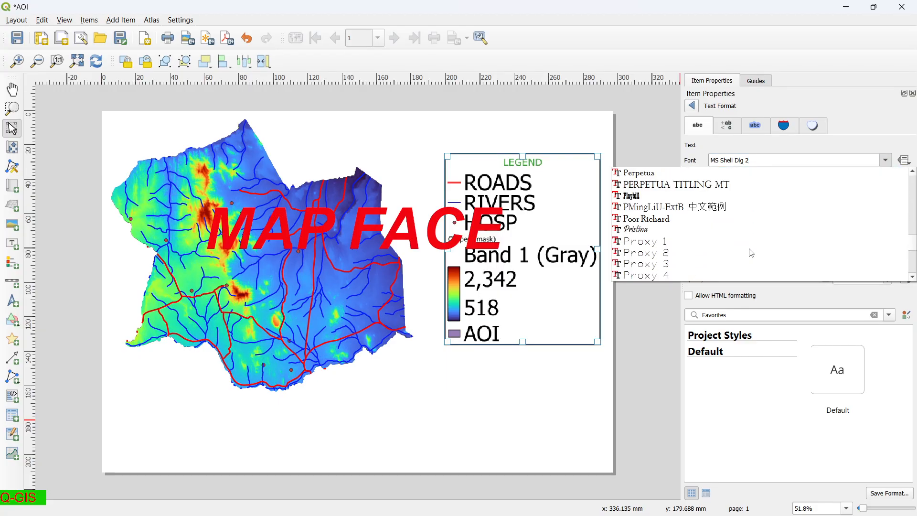
click(751, 253)
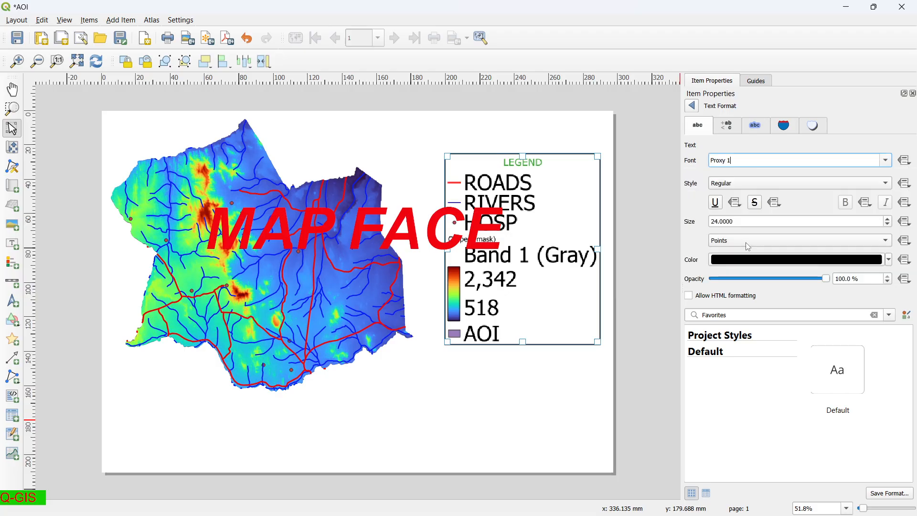
click(886, 160)
scroll(745, 204, up, 5)
scroll(721, 202, up, 15)
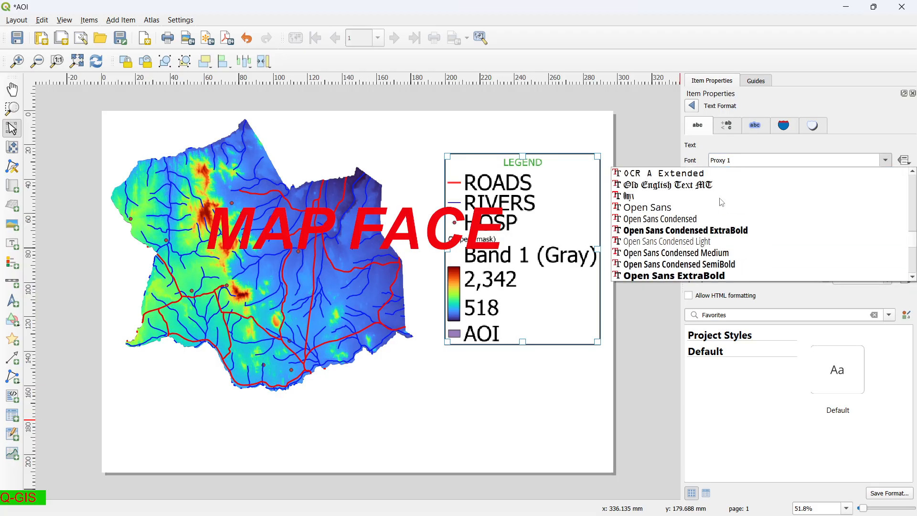
scroll(721, 202, up, 12)
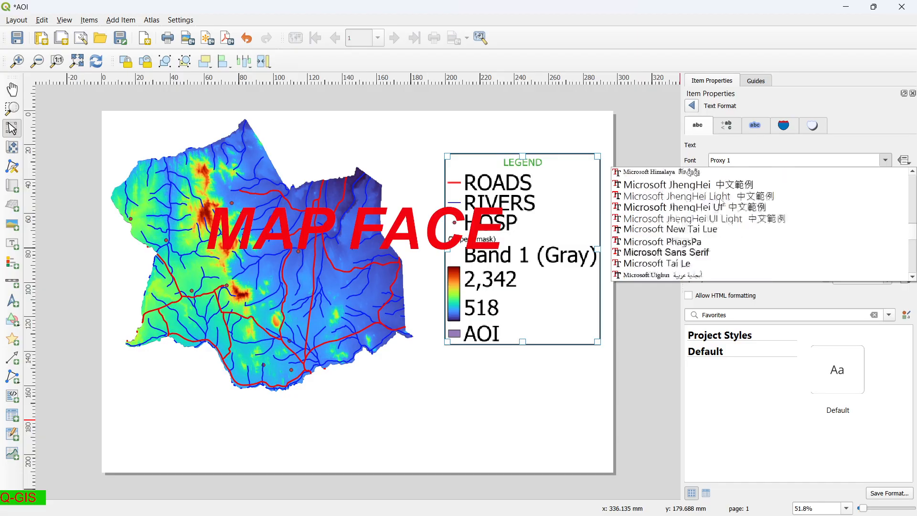
scroll(721, 203, up, 12)
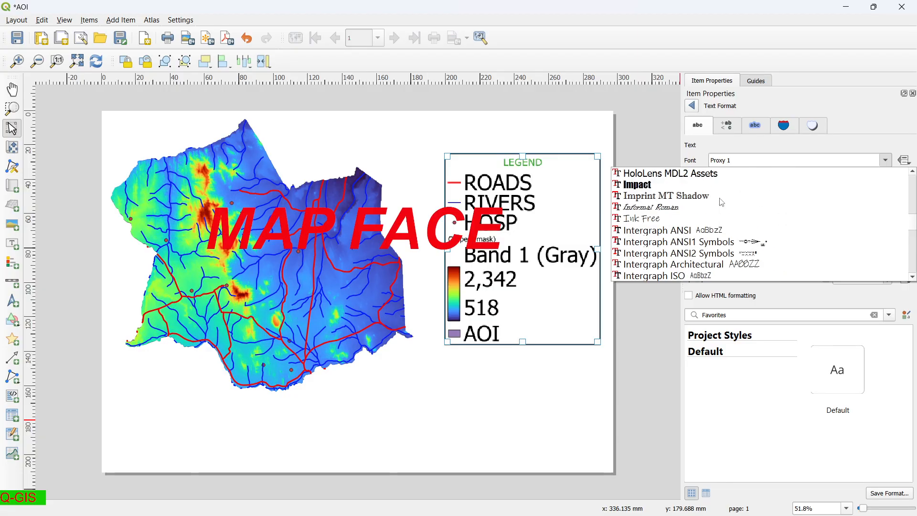
click(680, 185)
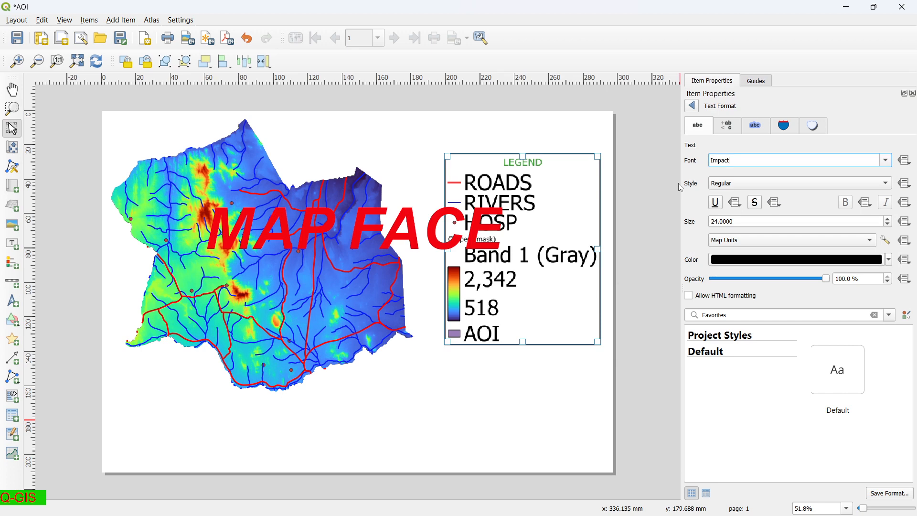
click(691, 105)
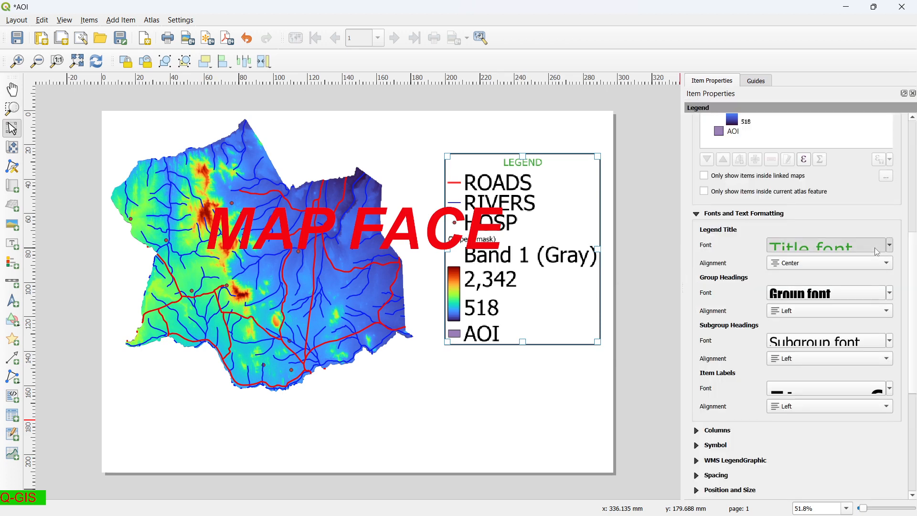